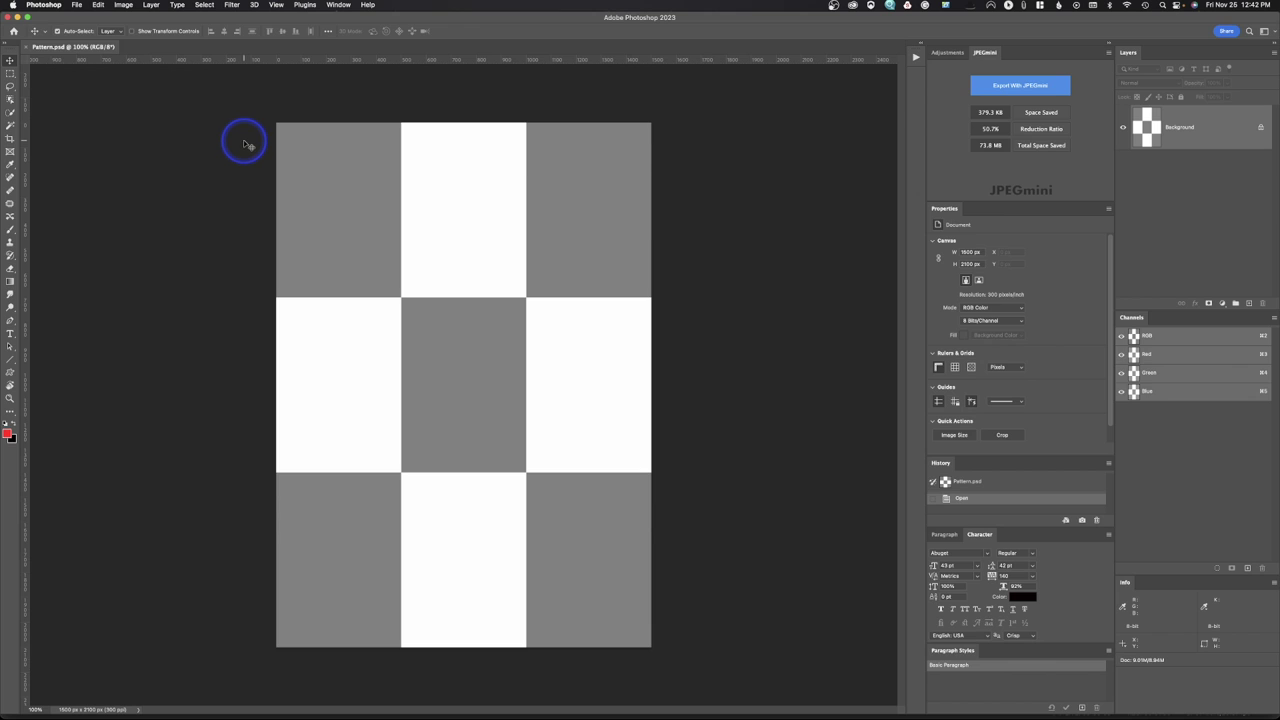
Close the Pattern.psd checkerboard document to return to the Home screen.
key("super+w")
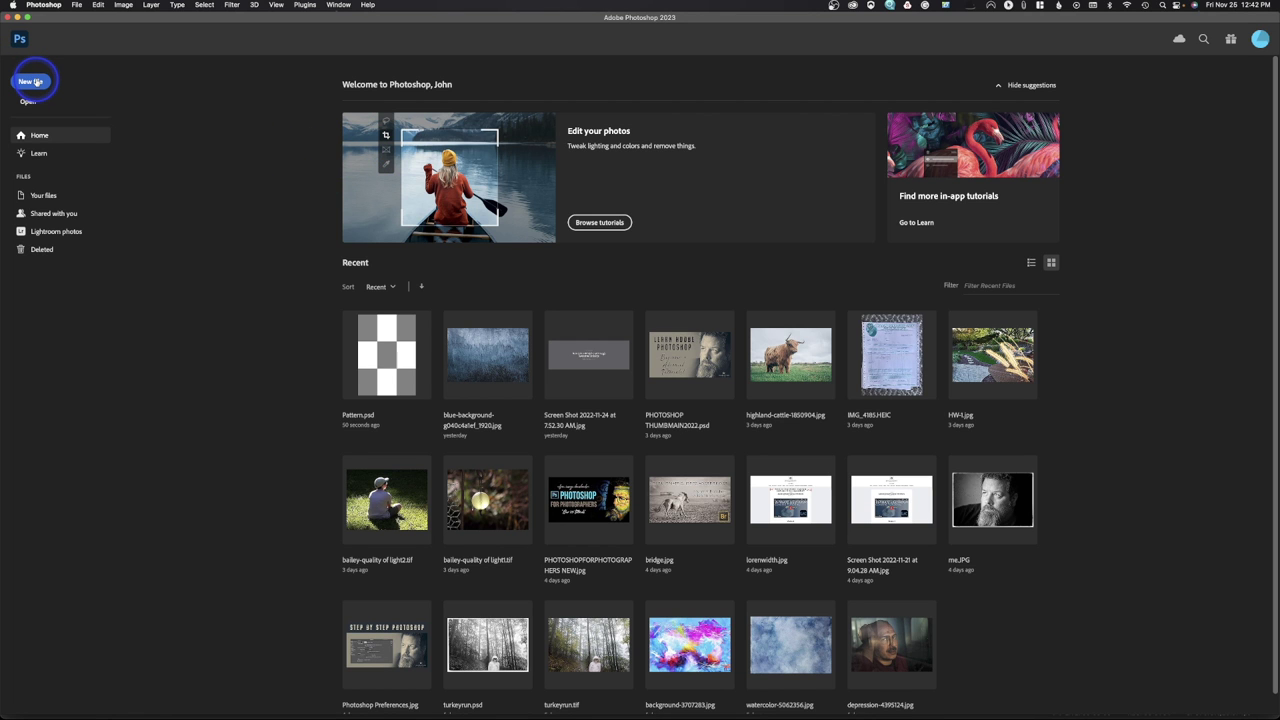
Create a new white 5 × 7 inch, 300 ppi document from the Custom preset.
left_click(31, 81)
left_click(341, 252)
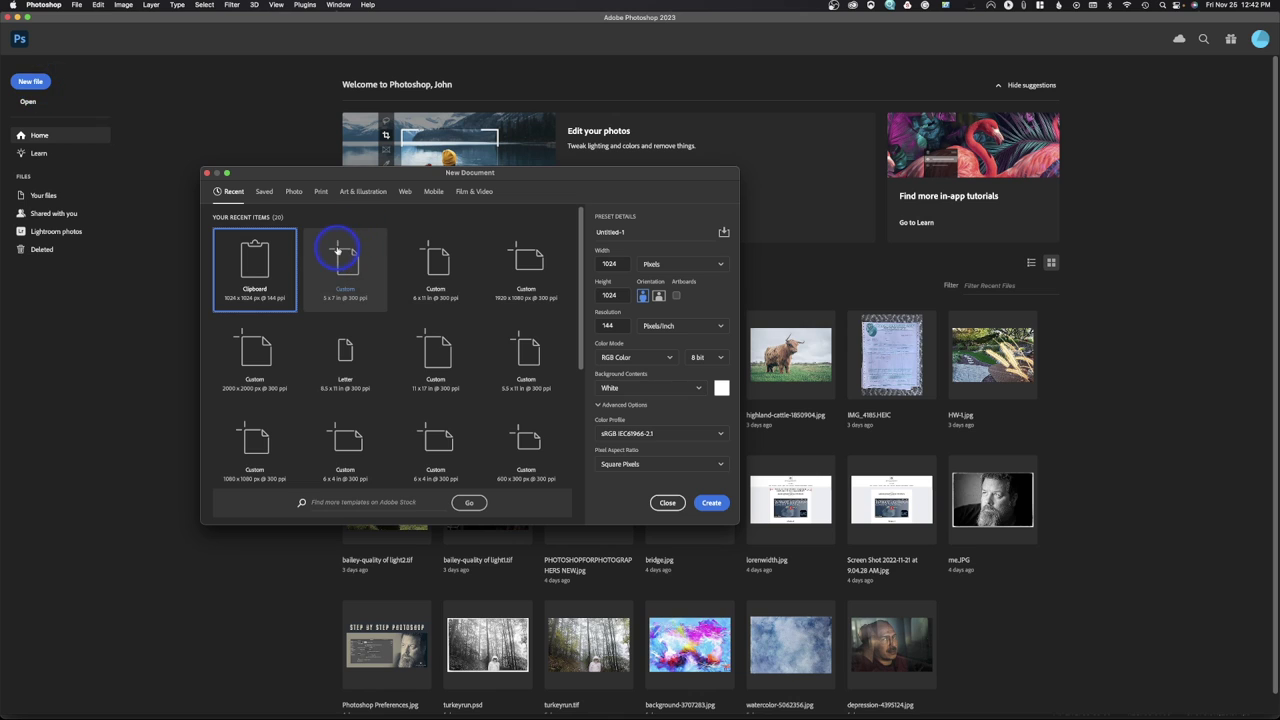
left_click(346, 264)
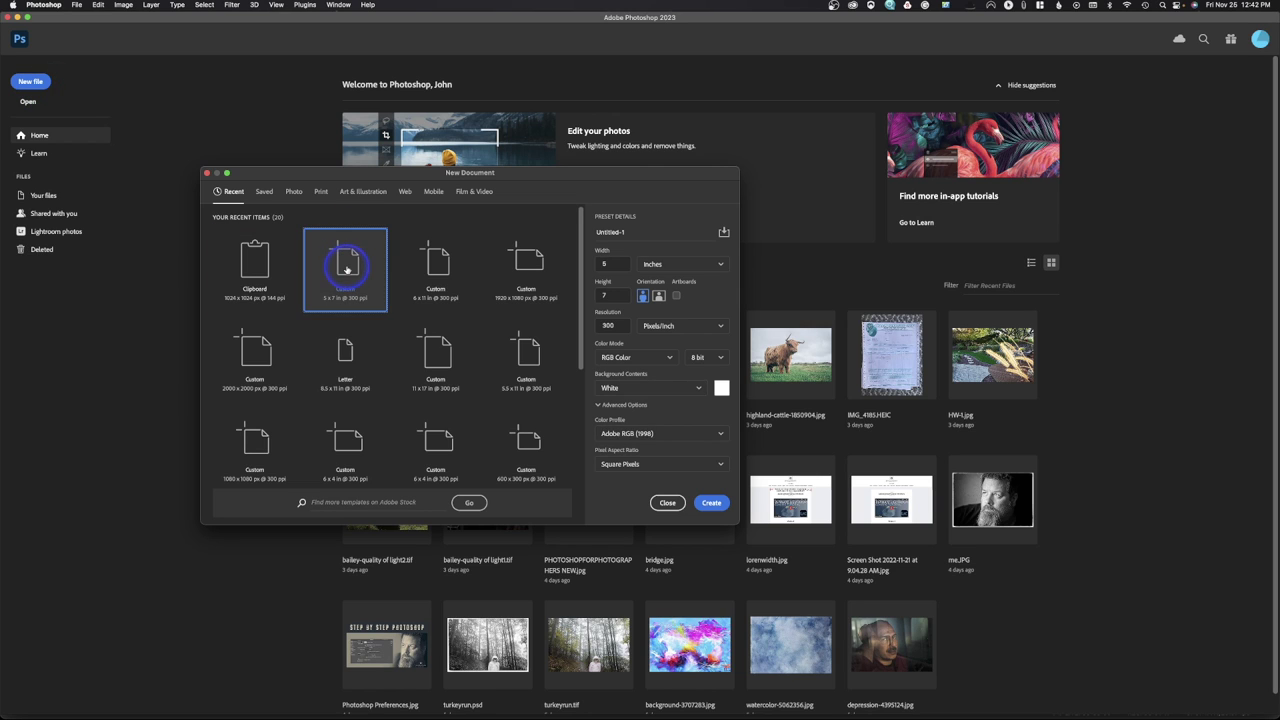
left_click(713, 502)
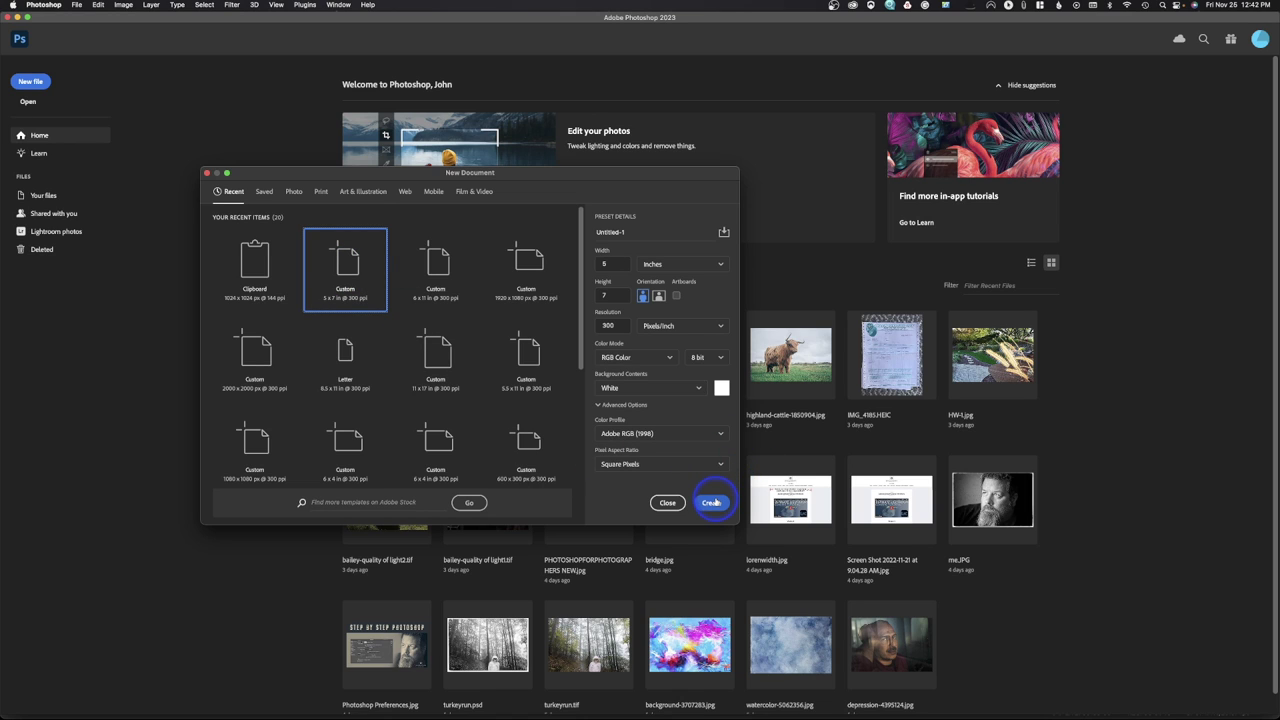
left_click(612, 324)
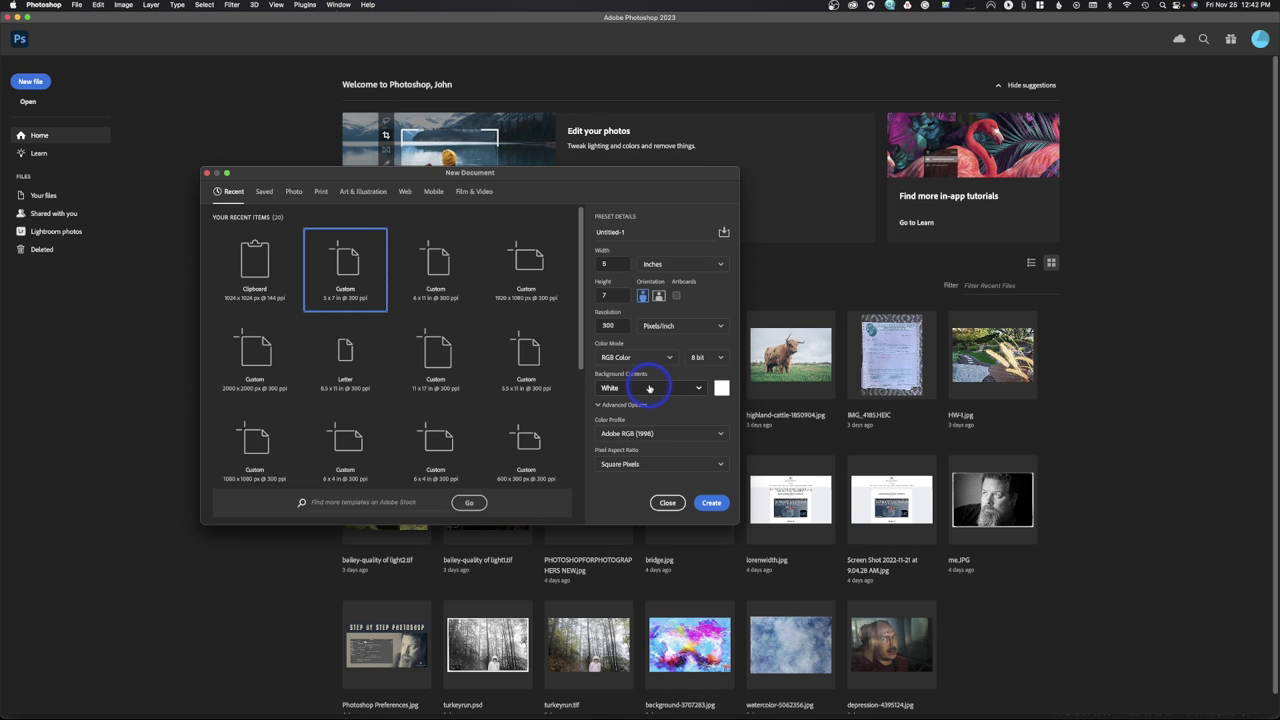
left_click(710, 503)
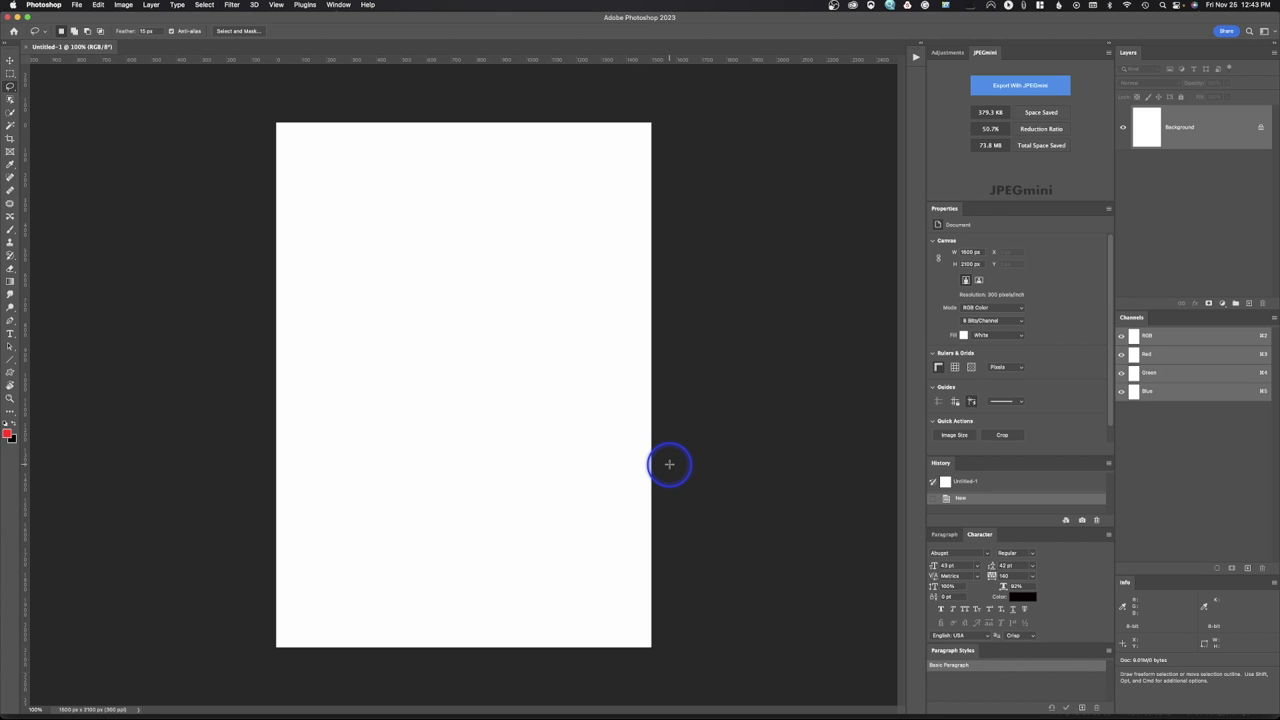
Add a New Guide Layout of 3 columns and 3 rows to the canvas.
left_click(277, 5)
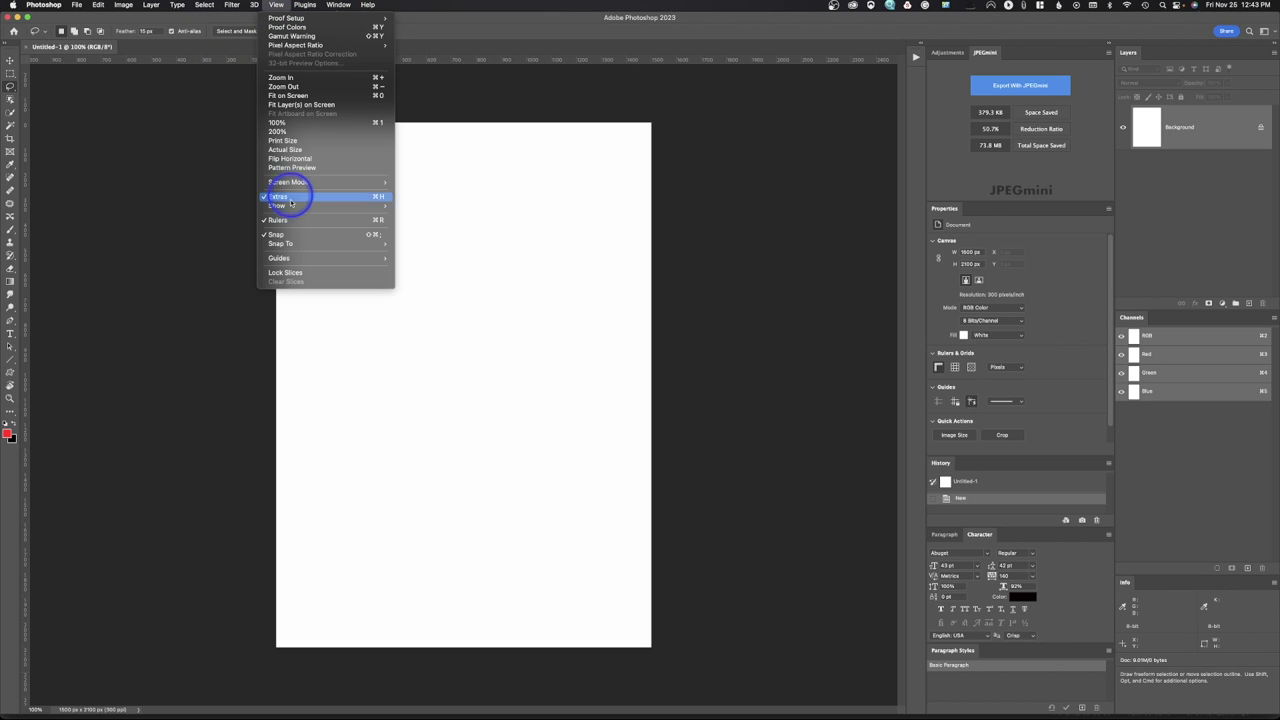
mouse_move(282, 258)
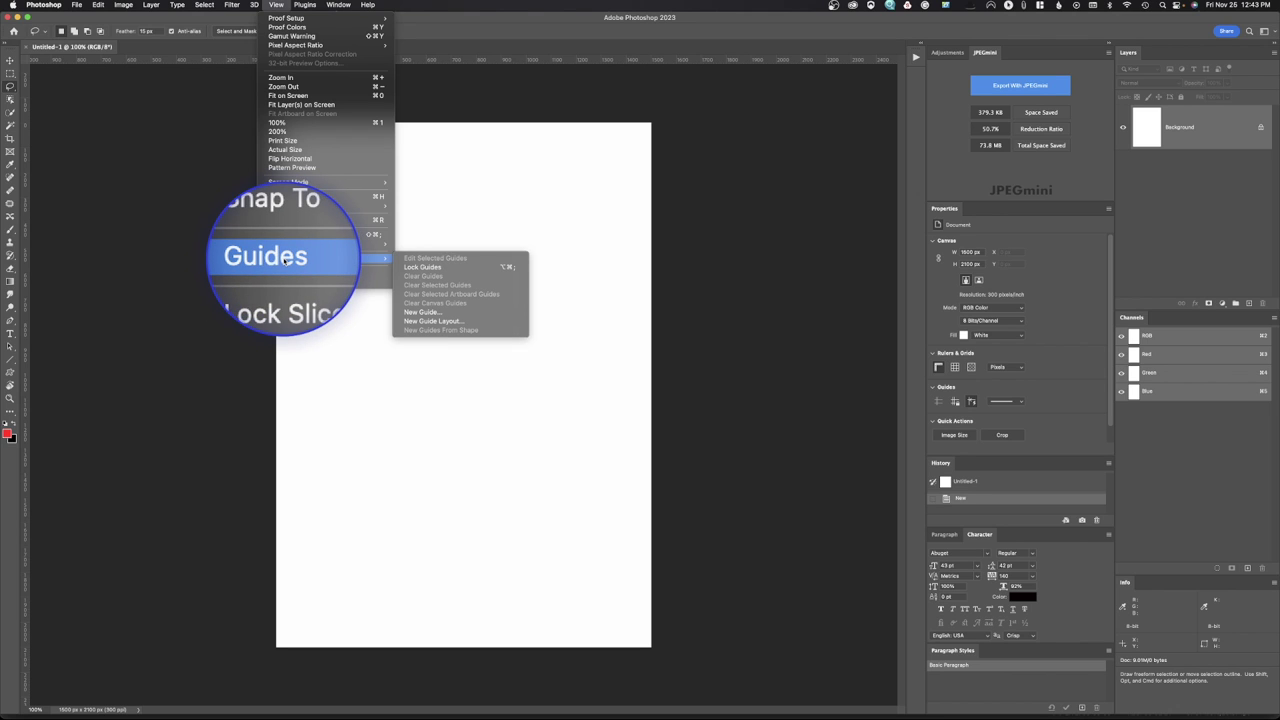
left_click(444, 322)
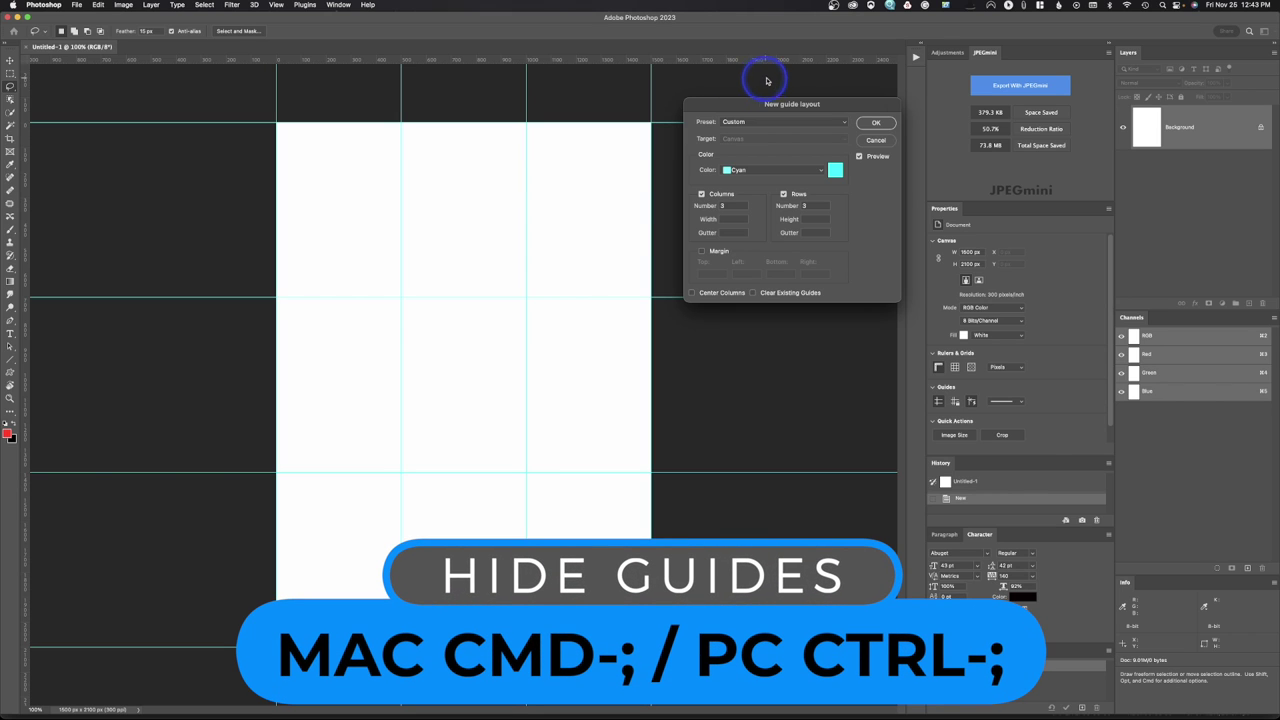
left_click(866, 123)
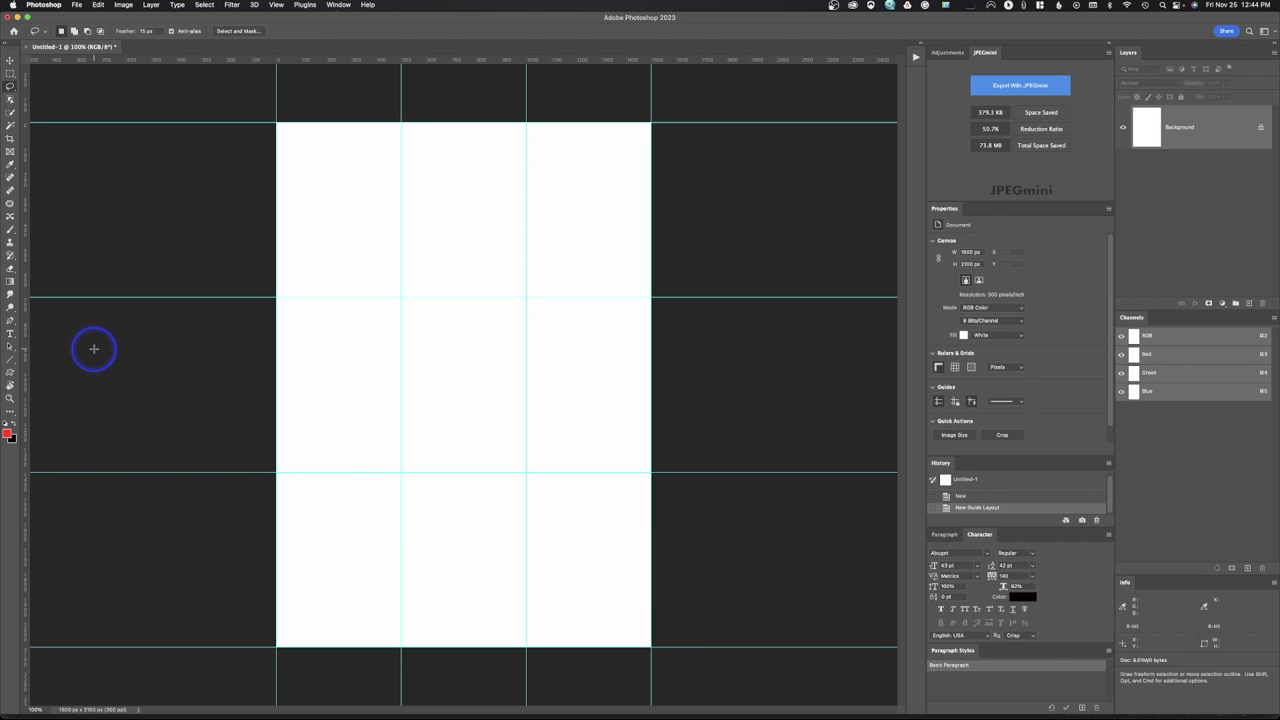
left_click(10, 360)
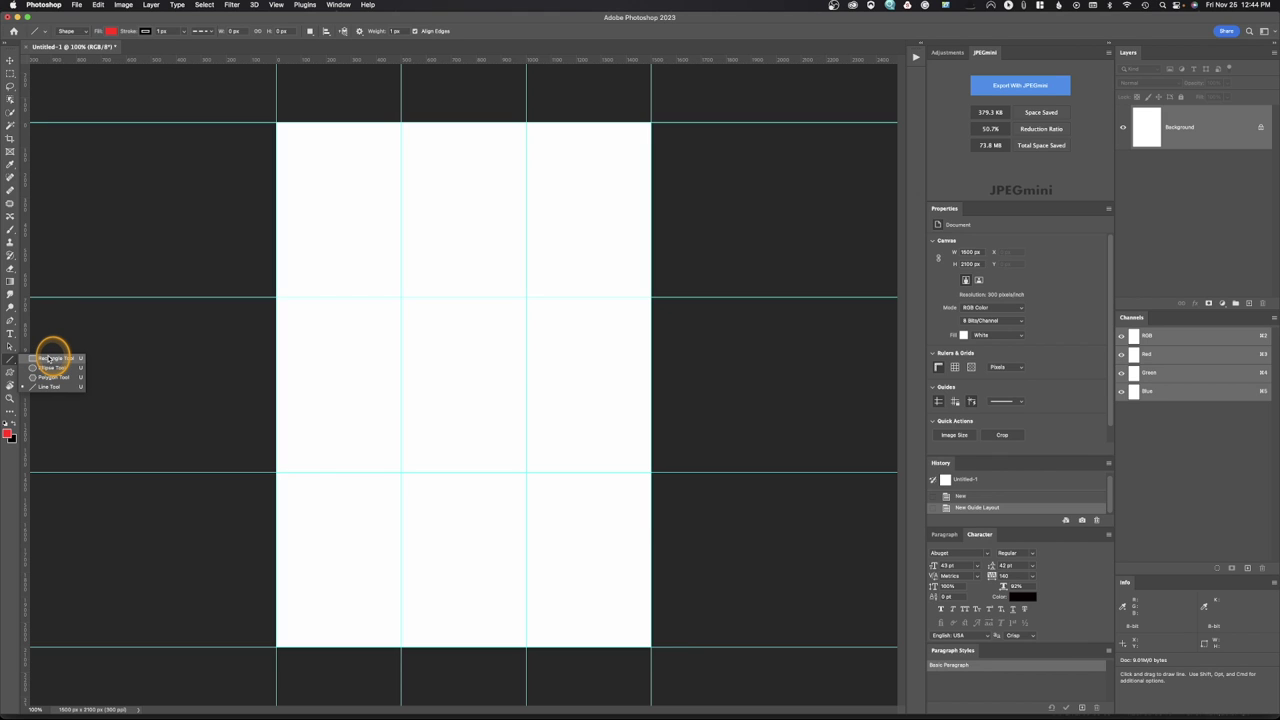
Draw a vertical Line 1 shape down the full canvas height along the first column guide.
left_click(49, 358)
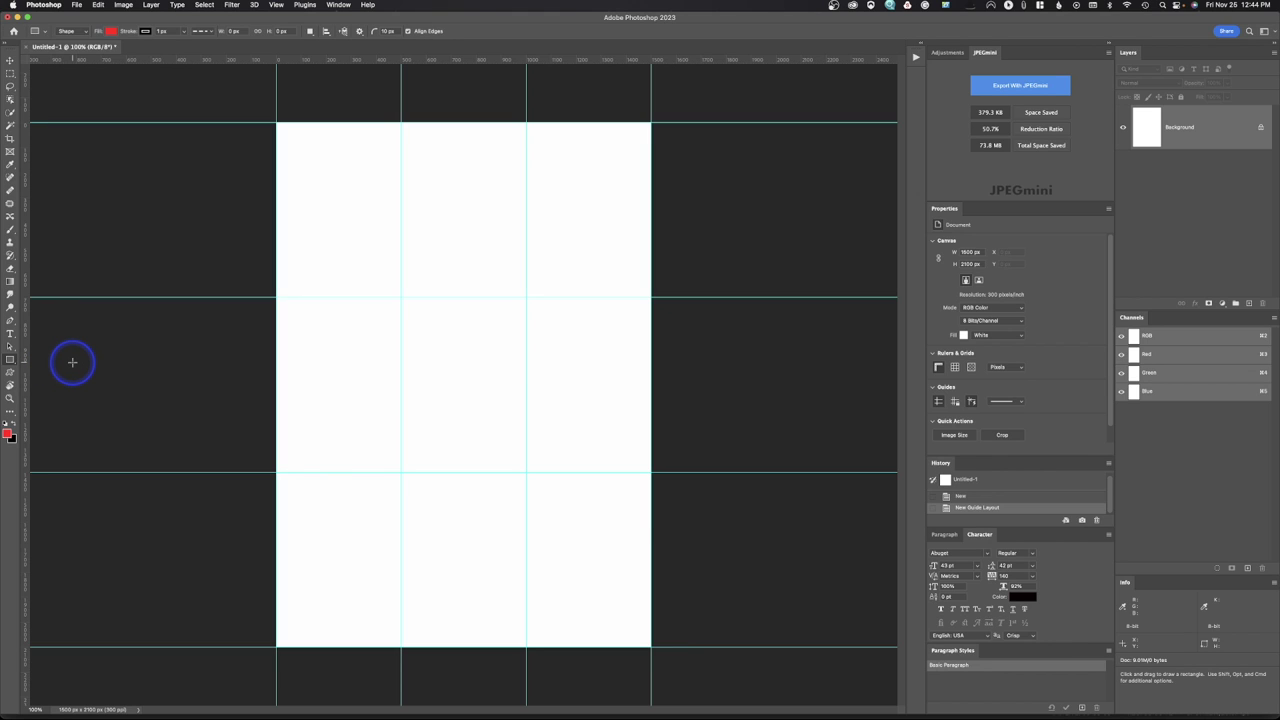
left_click(12, 361)
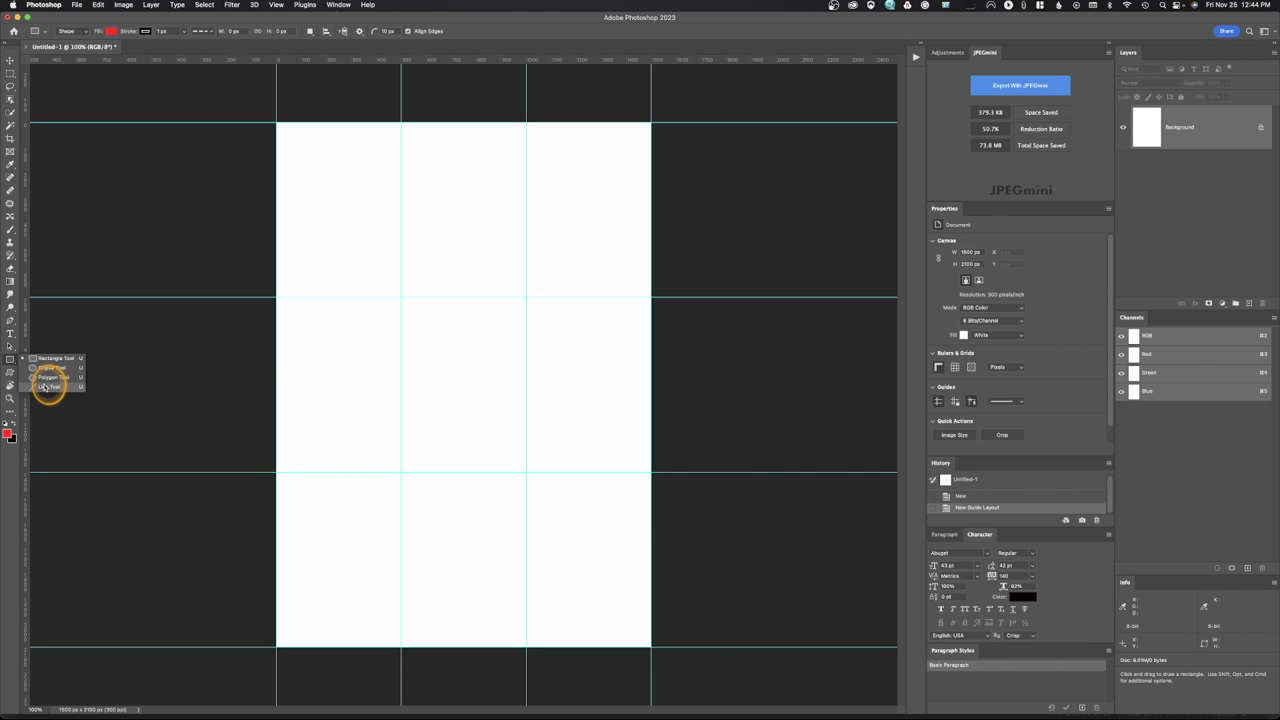
left_click(45, 386)
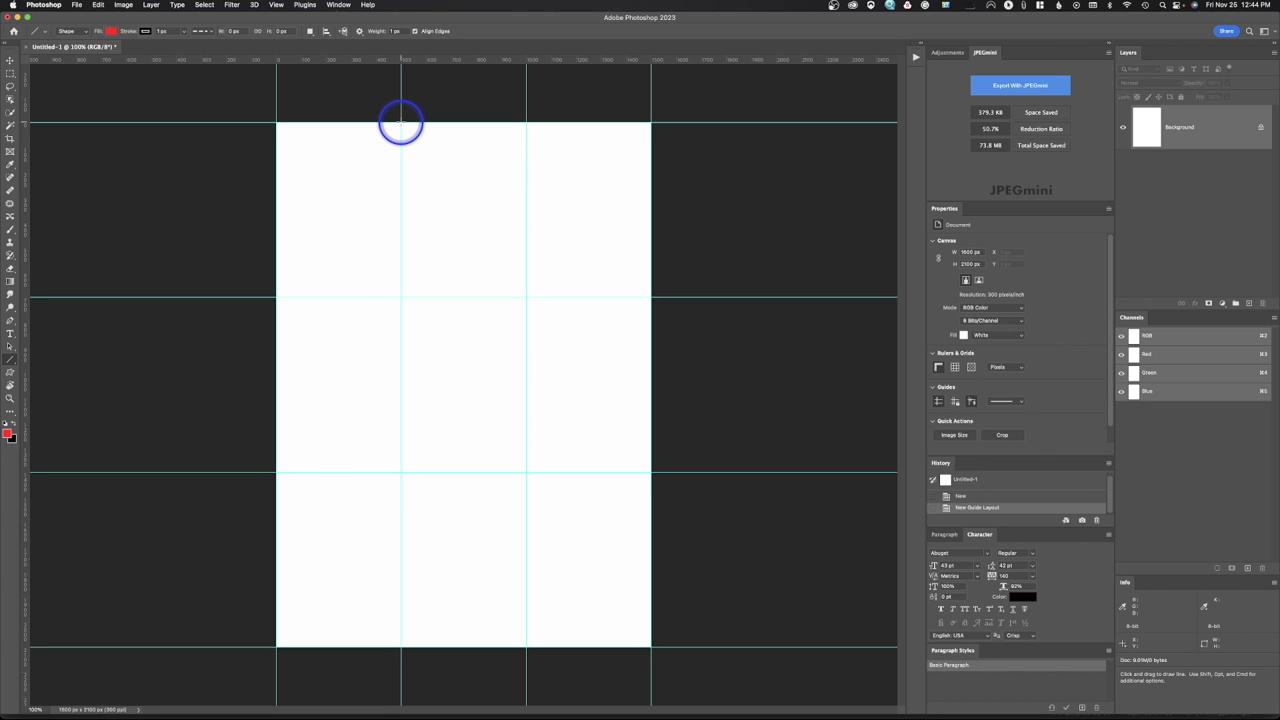
mouse_move(401, 123)
left_mouse_down()
mouse_move(420, 553)
mouse_move(408, 672)
mouse_move(405, 648)
left_mouse_up()
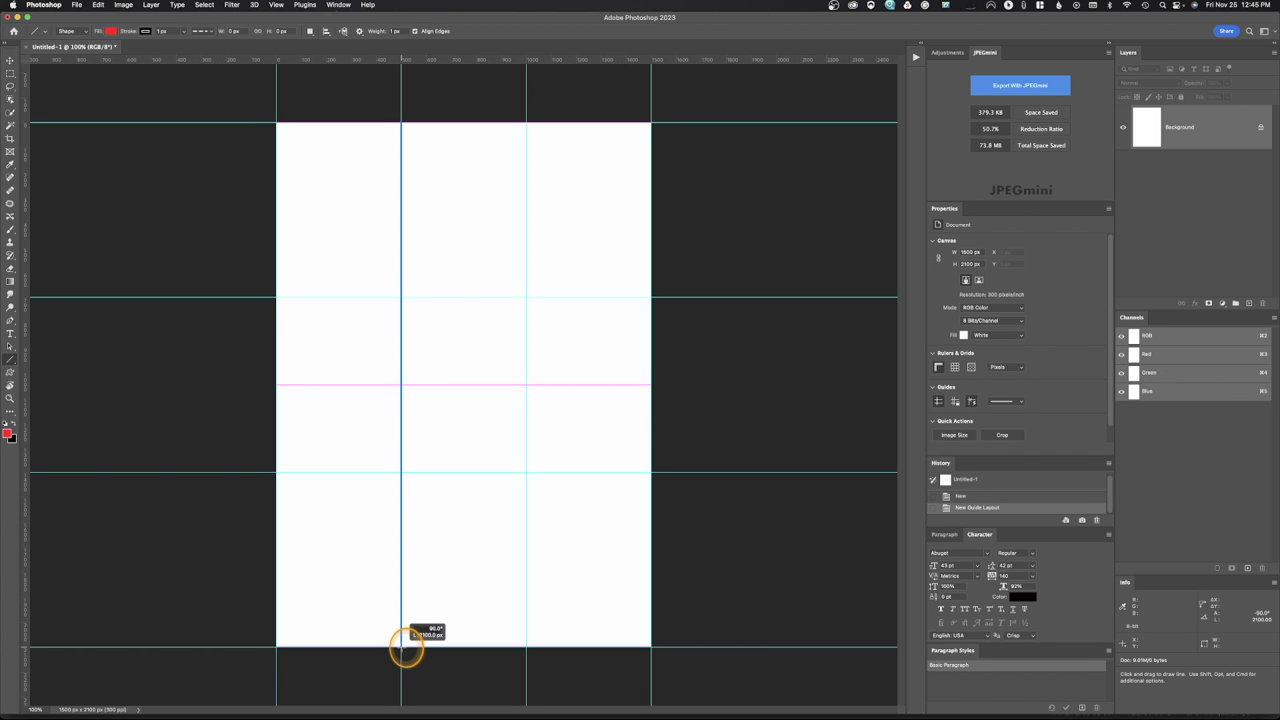
left_click_drag(405, 648, 401, 647)
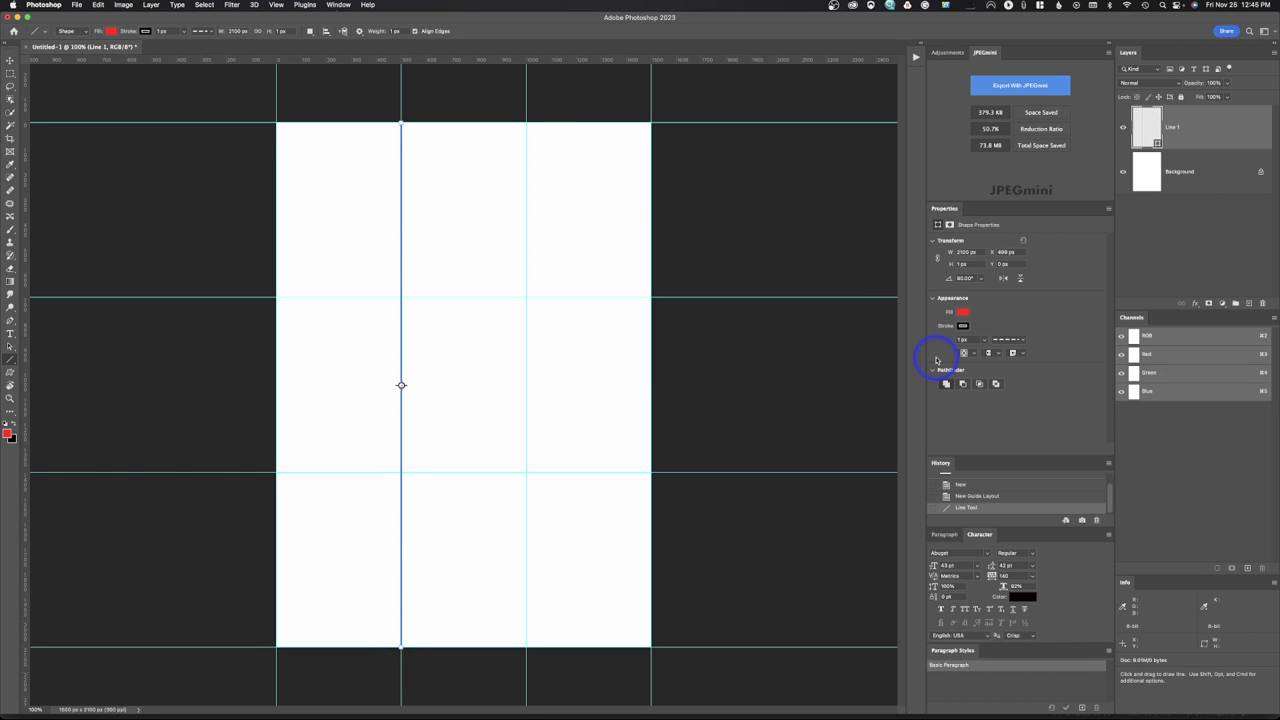
left_click(963, 313)
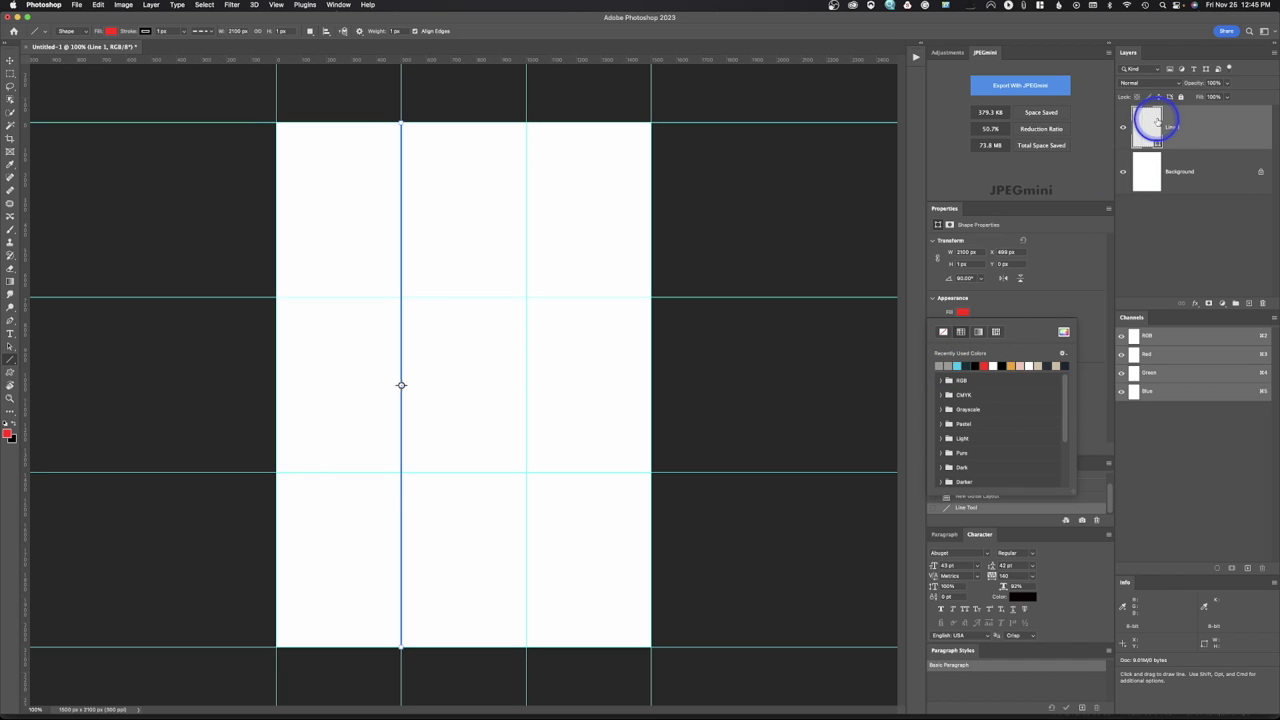
Give Line 1 a grey fill and a 10 px stroke width.
left_click(943, 362)
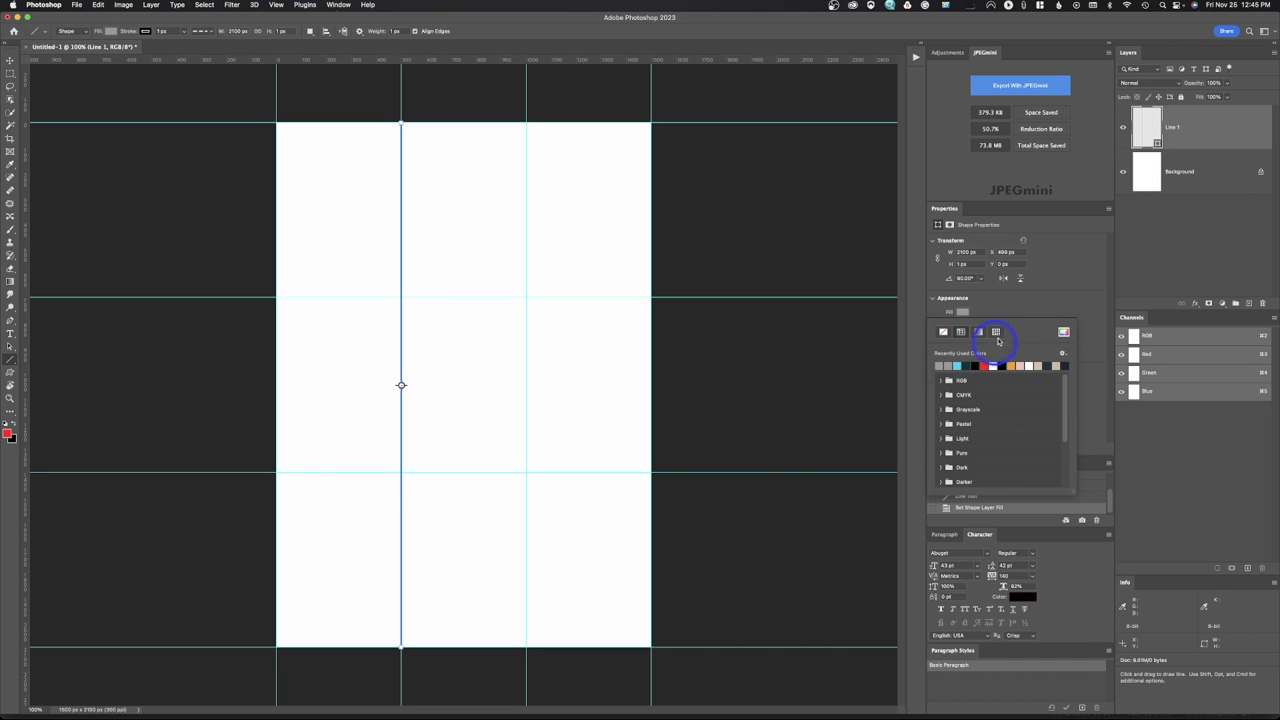
left_click(1062, 300)
left_click(962, 339)
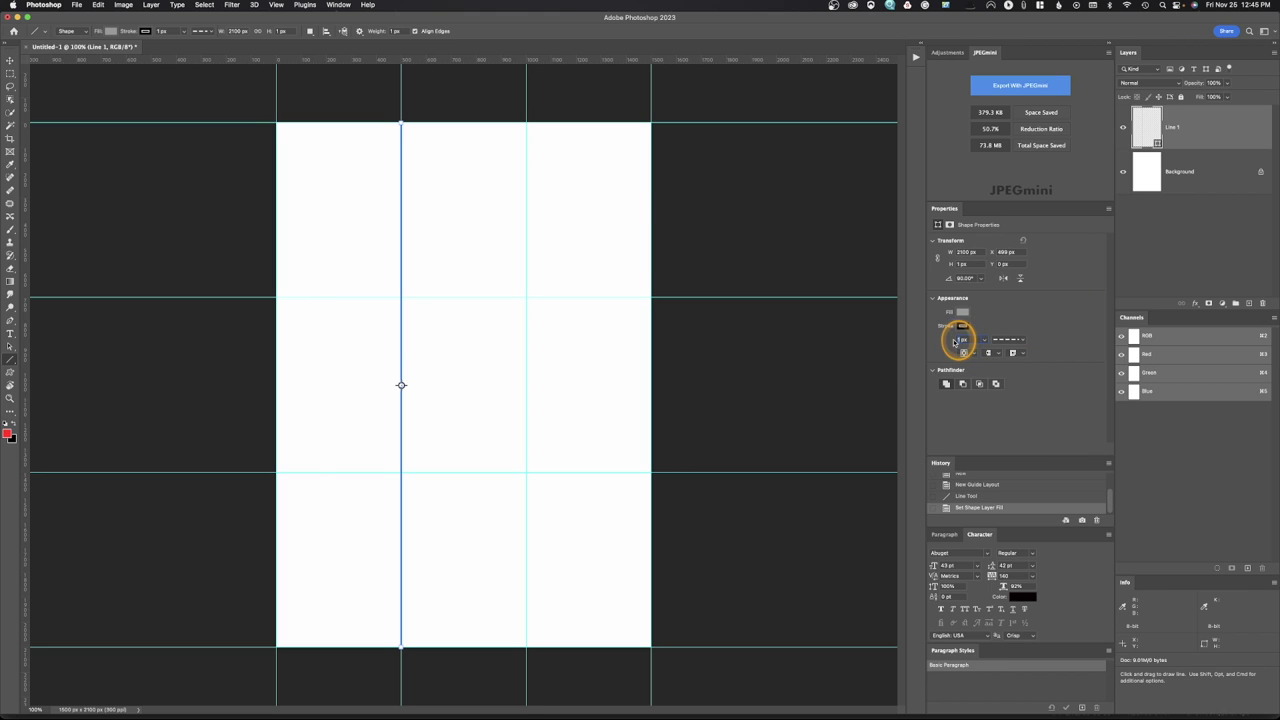
left_click(1021, 339)
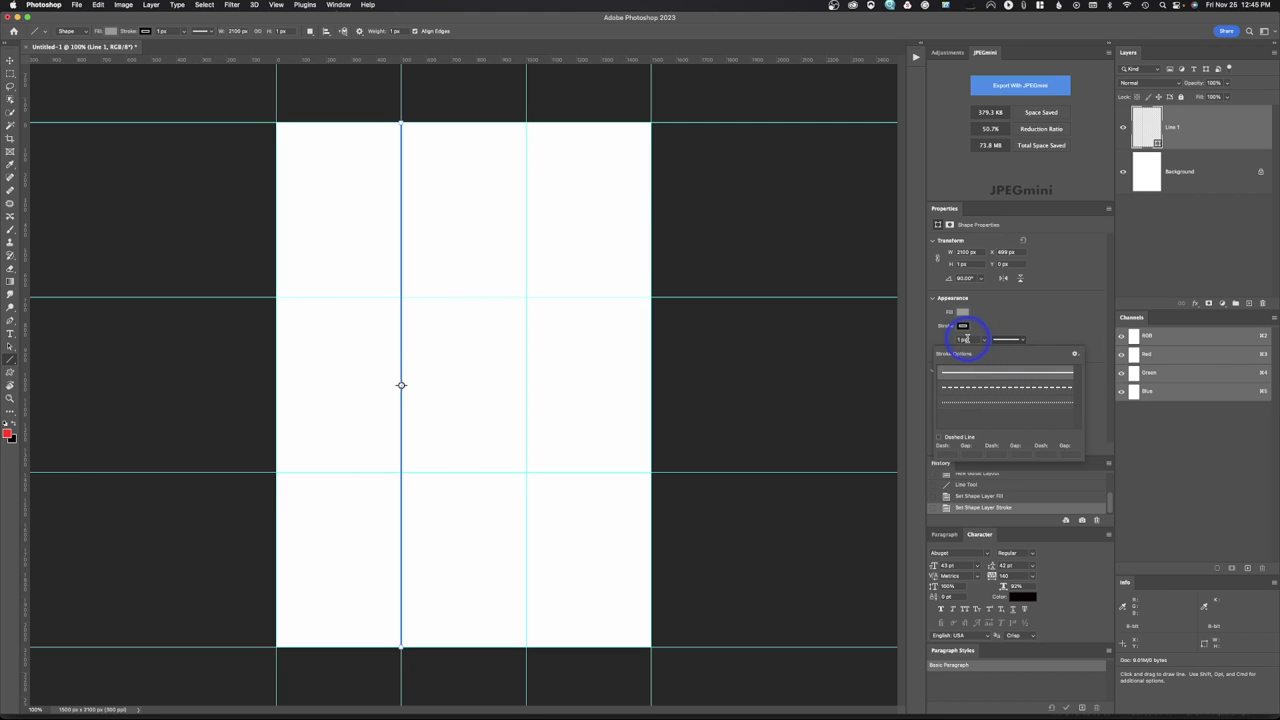
left_click(963, 340)
left_click(982, 342)
left_click(962, 339)
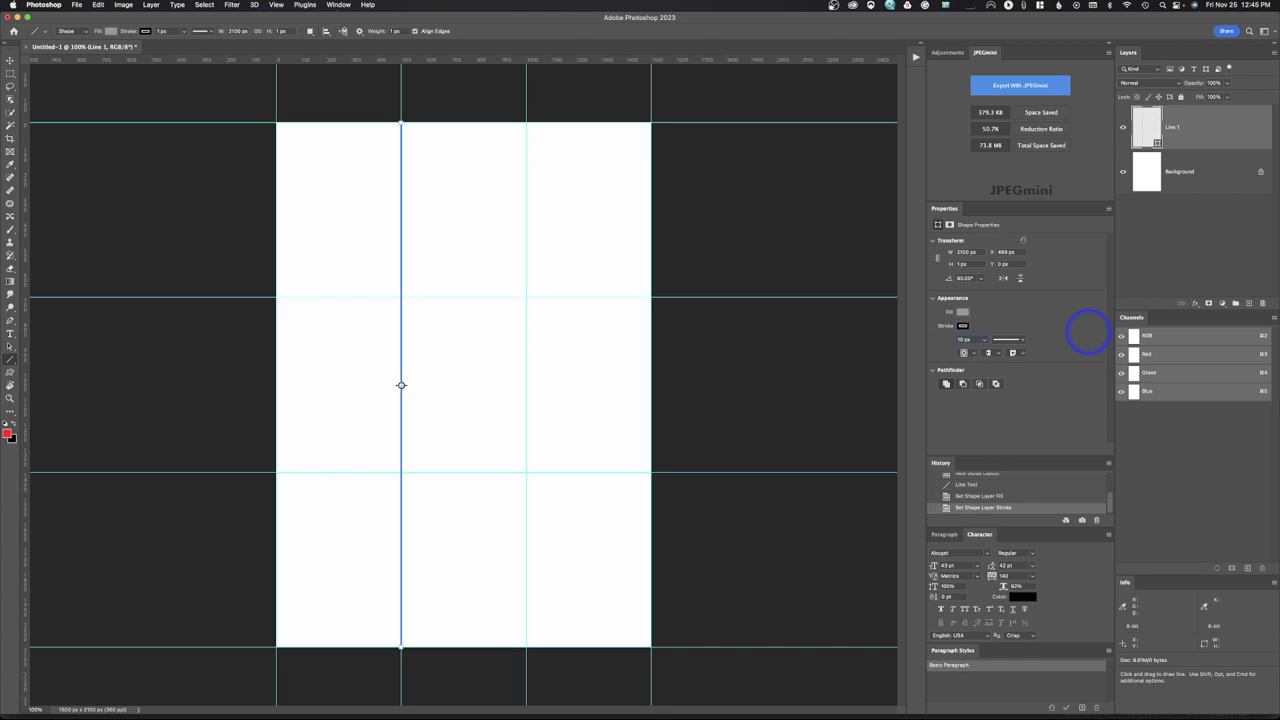
key("Return")
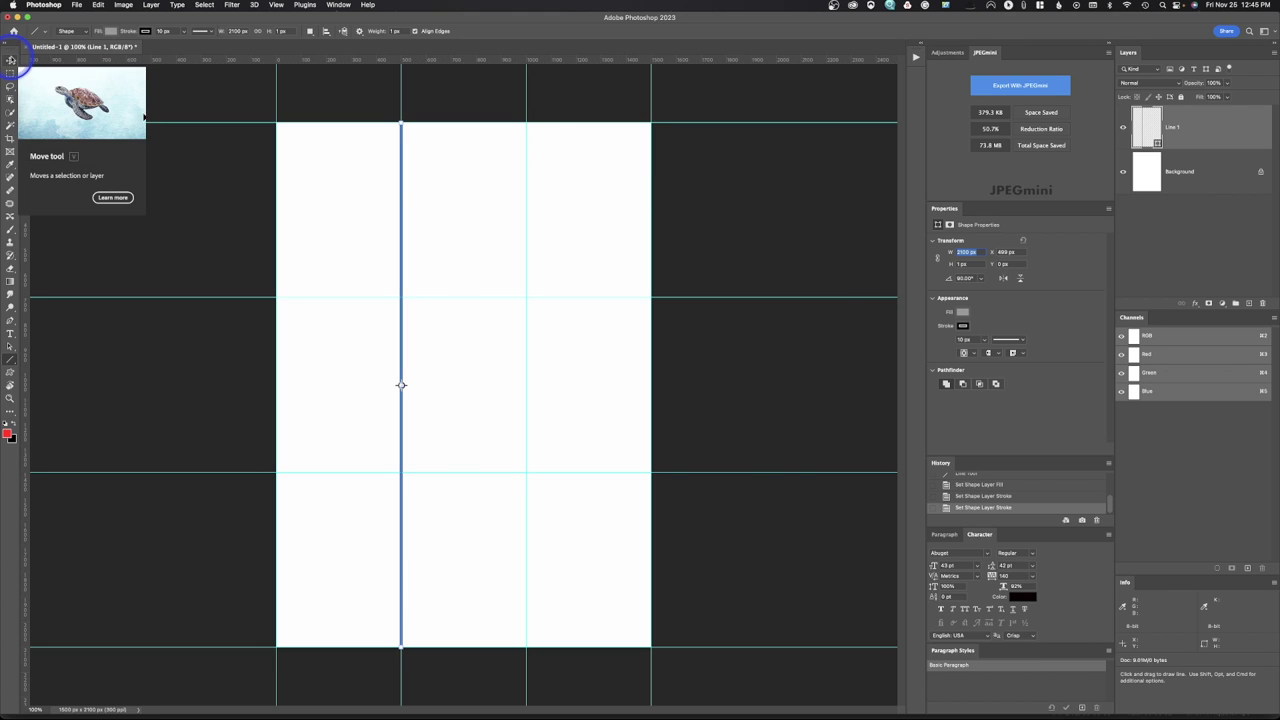
Make the line's stroke light grey and duplicate the layer as Line 1 copy.
left_click(10, 60)
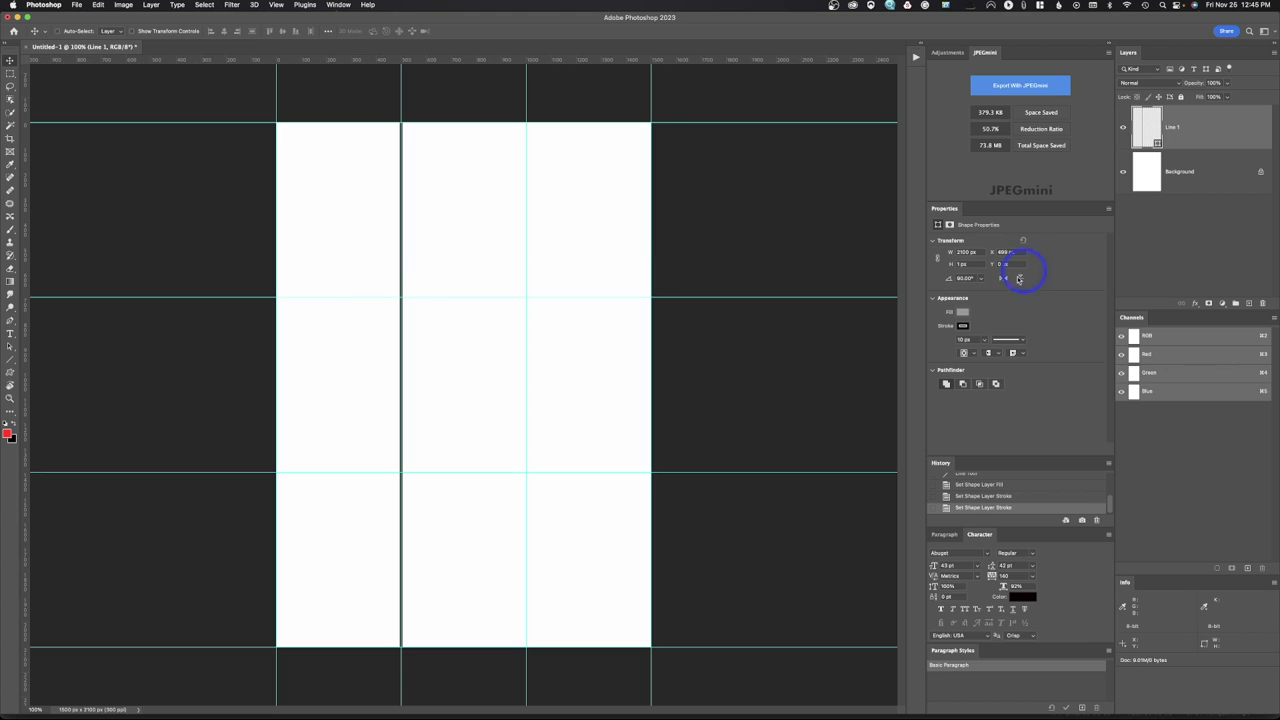
left_click(963, 326)
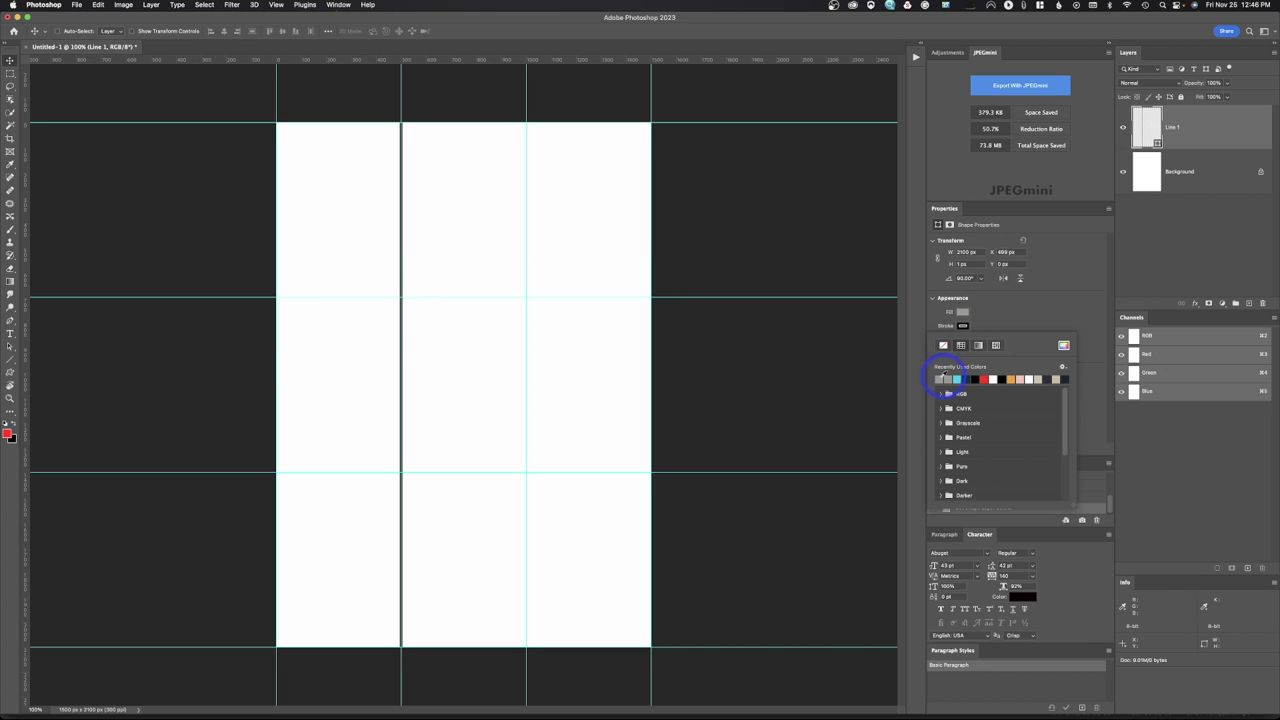
left_click(941, 379)
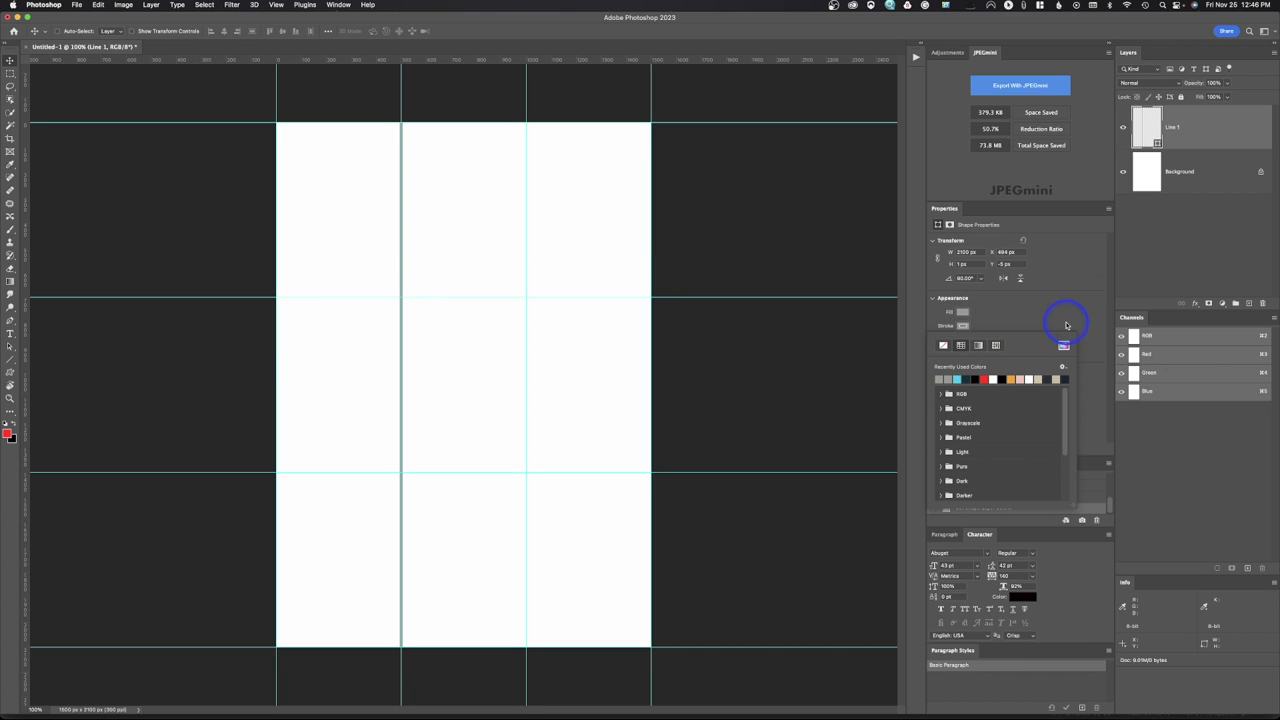
left_click(969, 310)
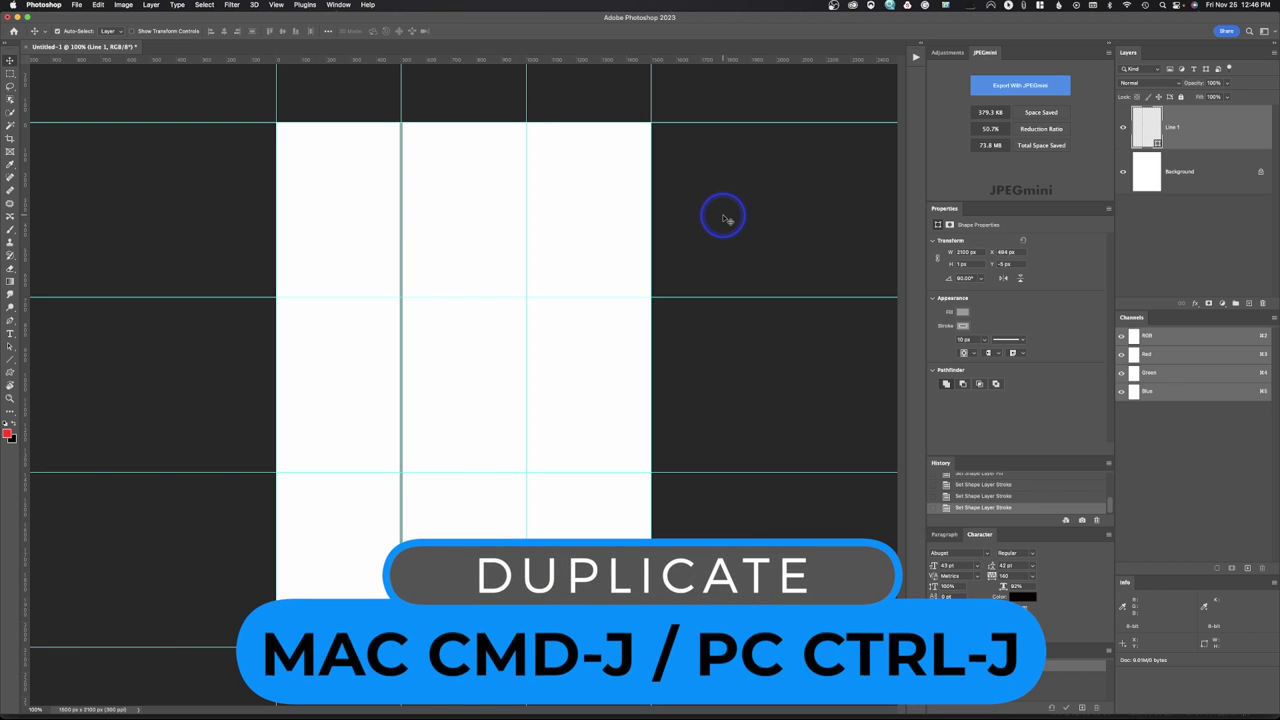
key("super+j")
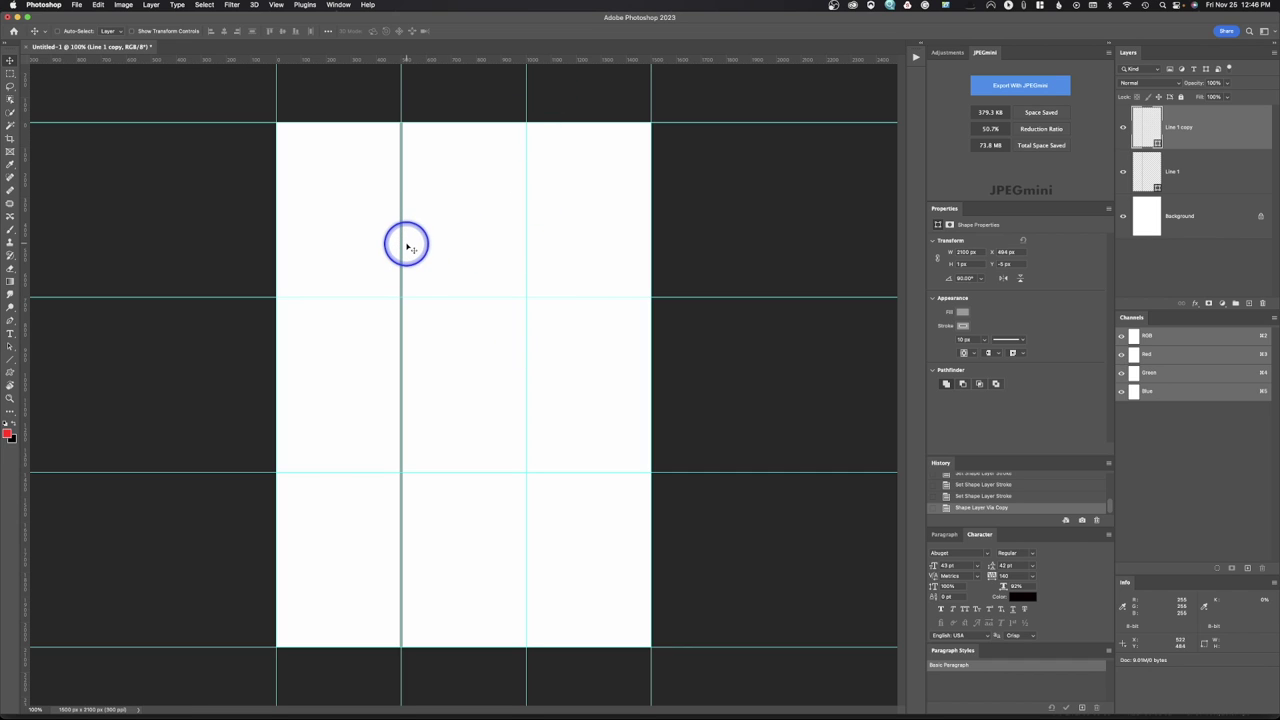
Place copies of the line on the second column guide and the canvas's right edge.
left_click_drag(405, 248, 529, 245)
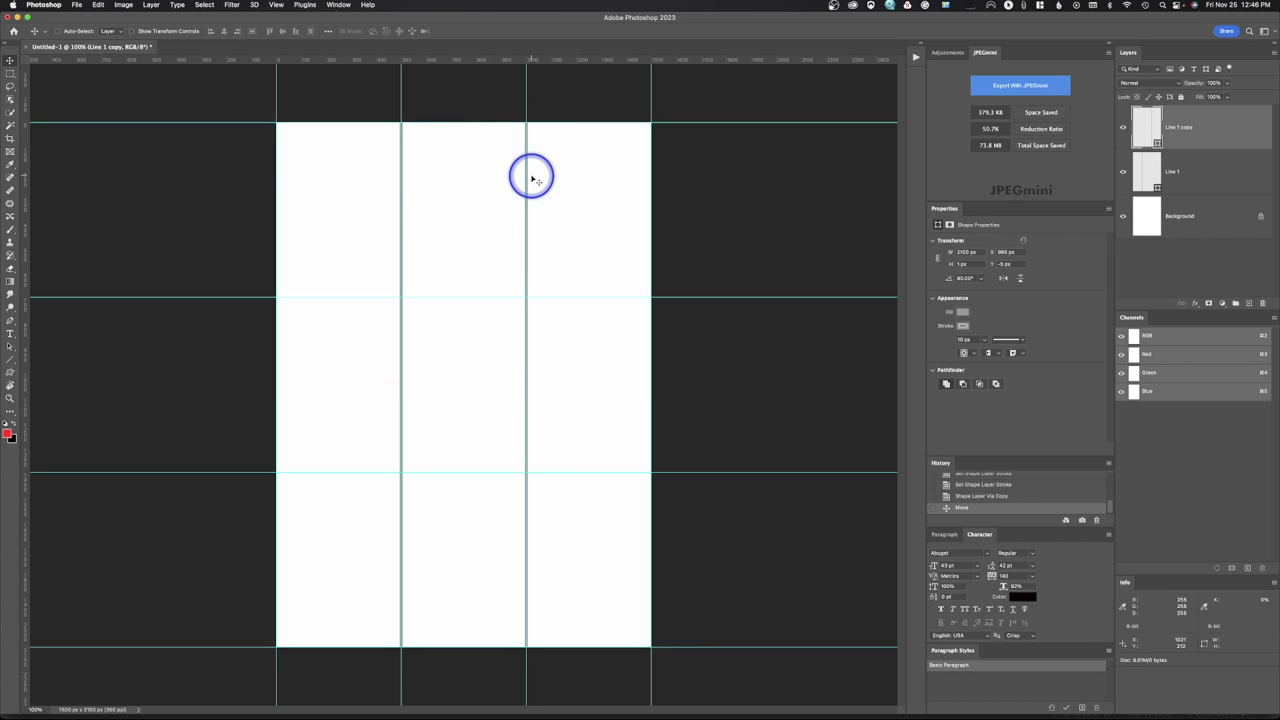
left_click_drag(521, 186, 515, 183)
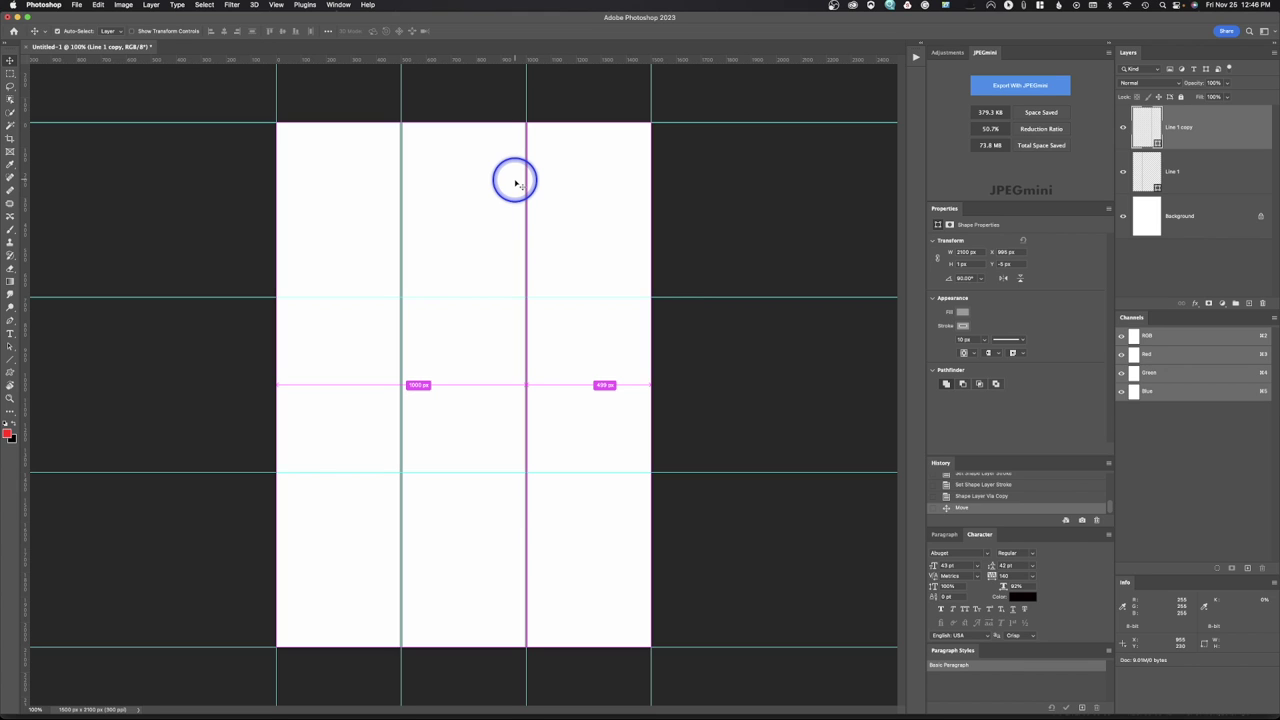
left_click_drag(529, 209, 650, 211)
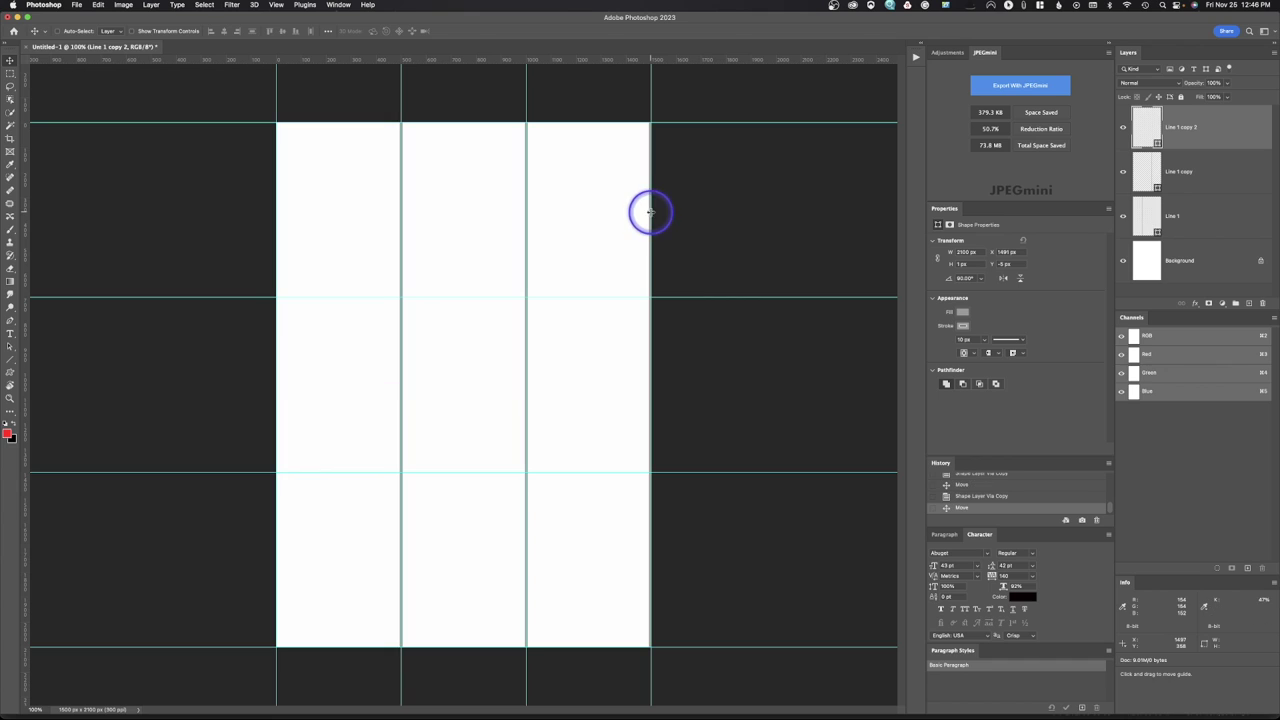
key("super")
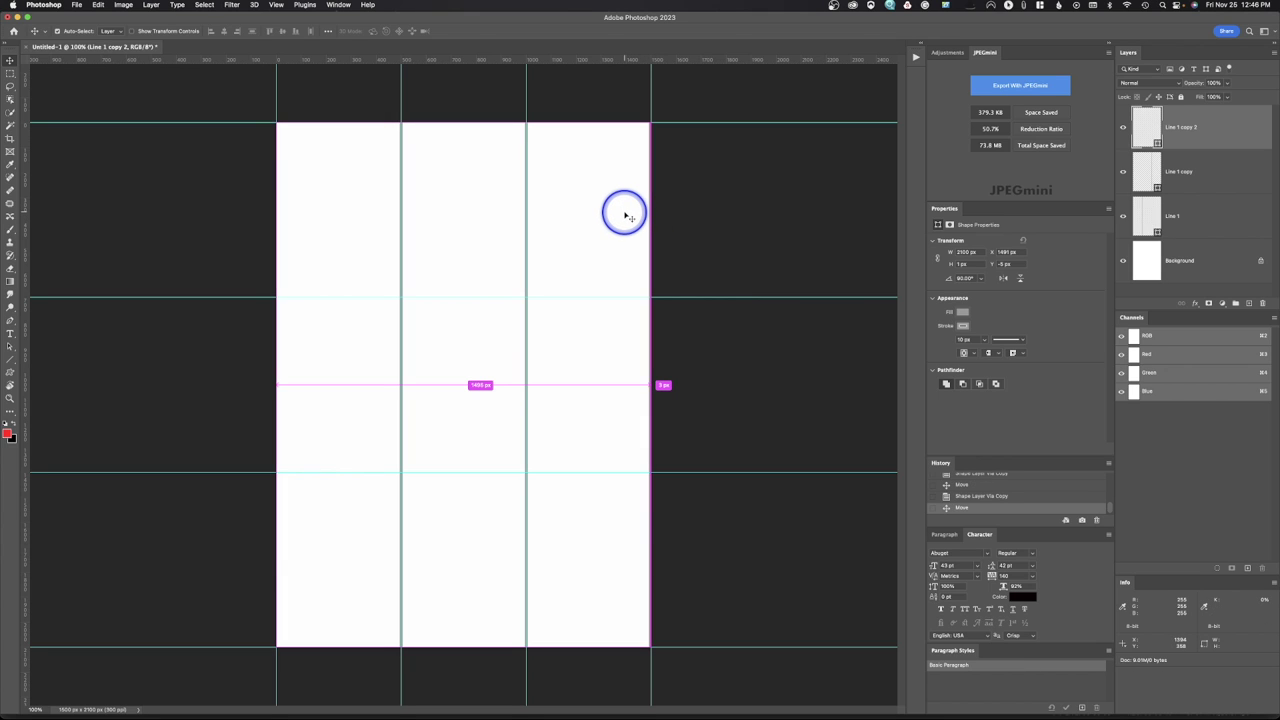
Duplicate the right line to the left page edge and nudge both edge lines flush.
key("super+j")
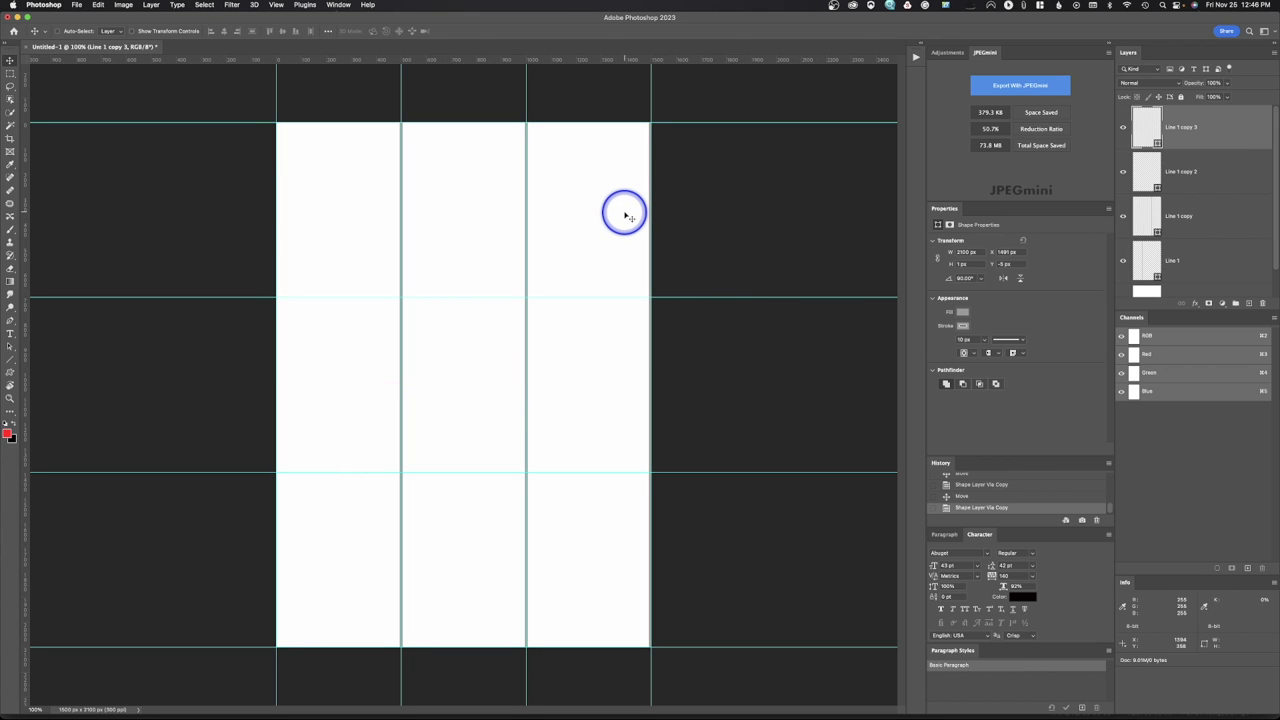
left_click_drag(648, 260, 285, 251)
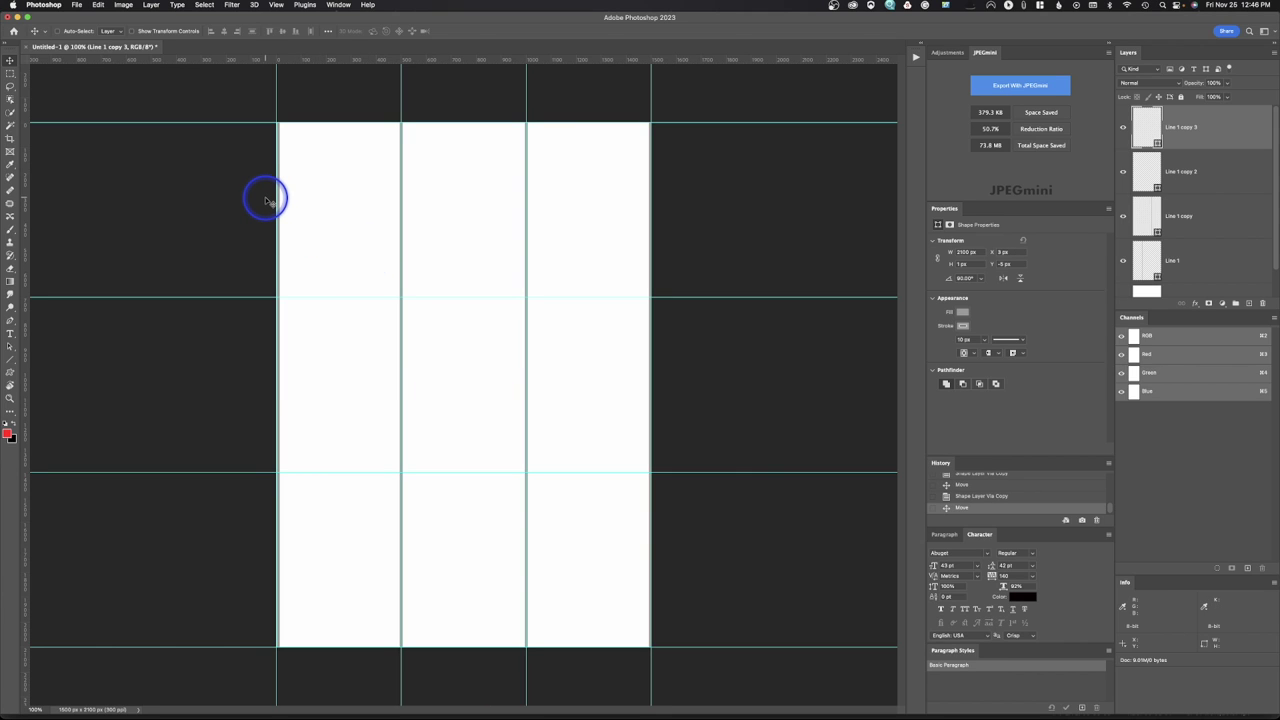
key("super+semicolon")
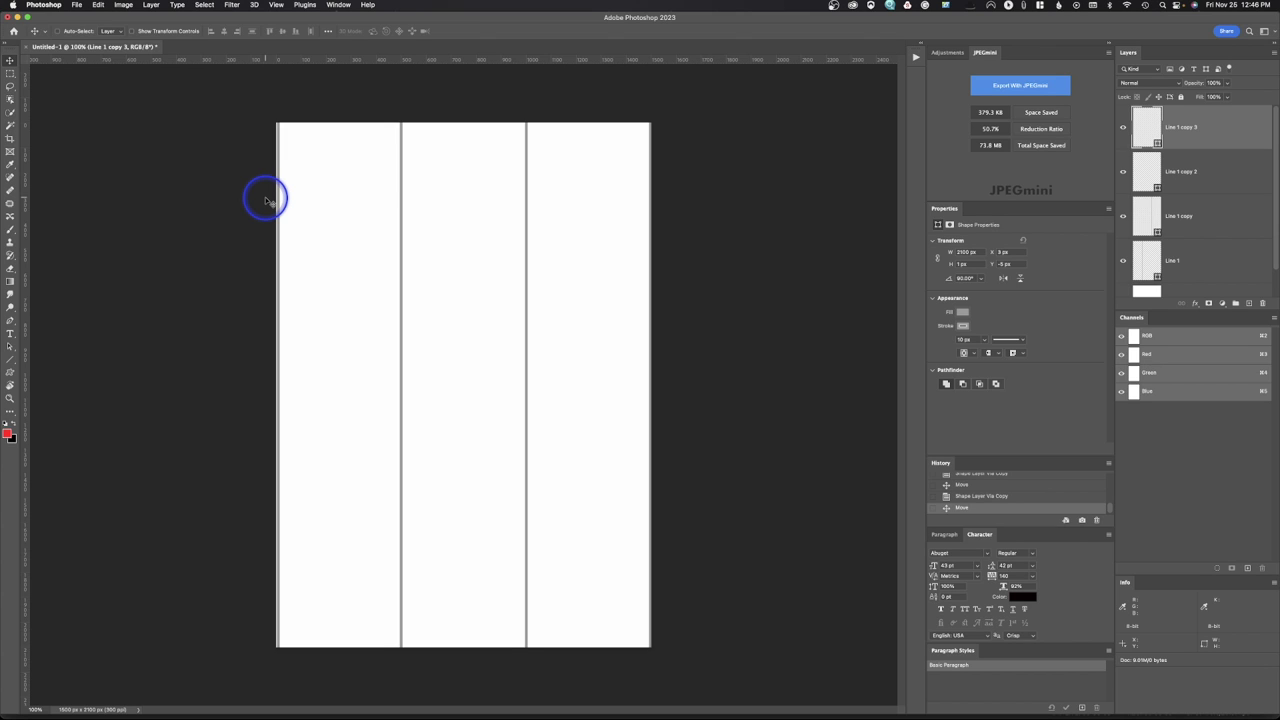
key("Left")
key("Left")
key("Left")
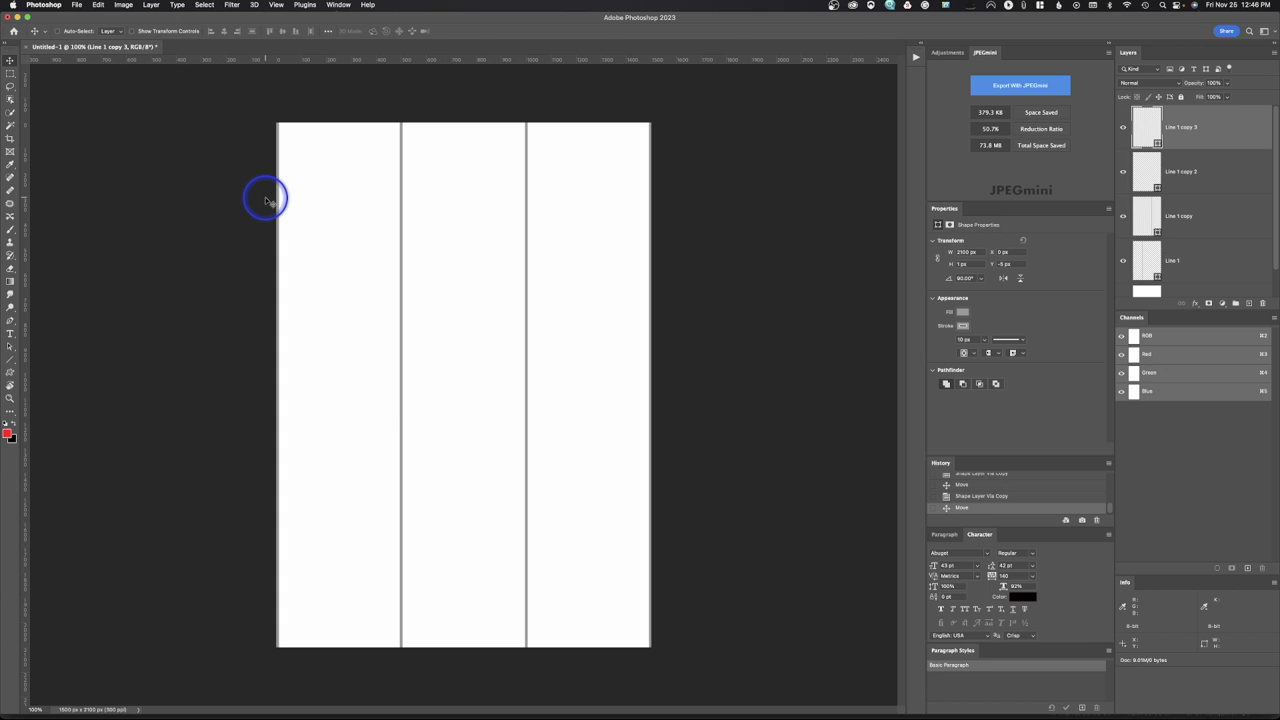
left_click(1149, 170)
key("Left")
key("Left")
key("Left")
key("Left")
key("Left")
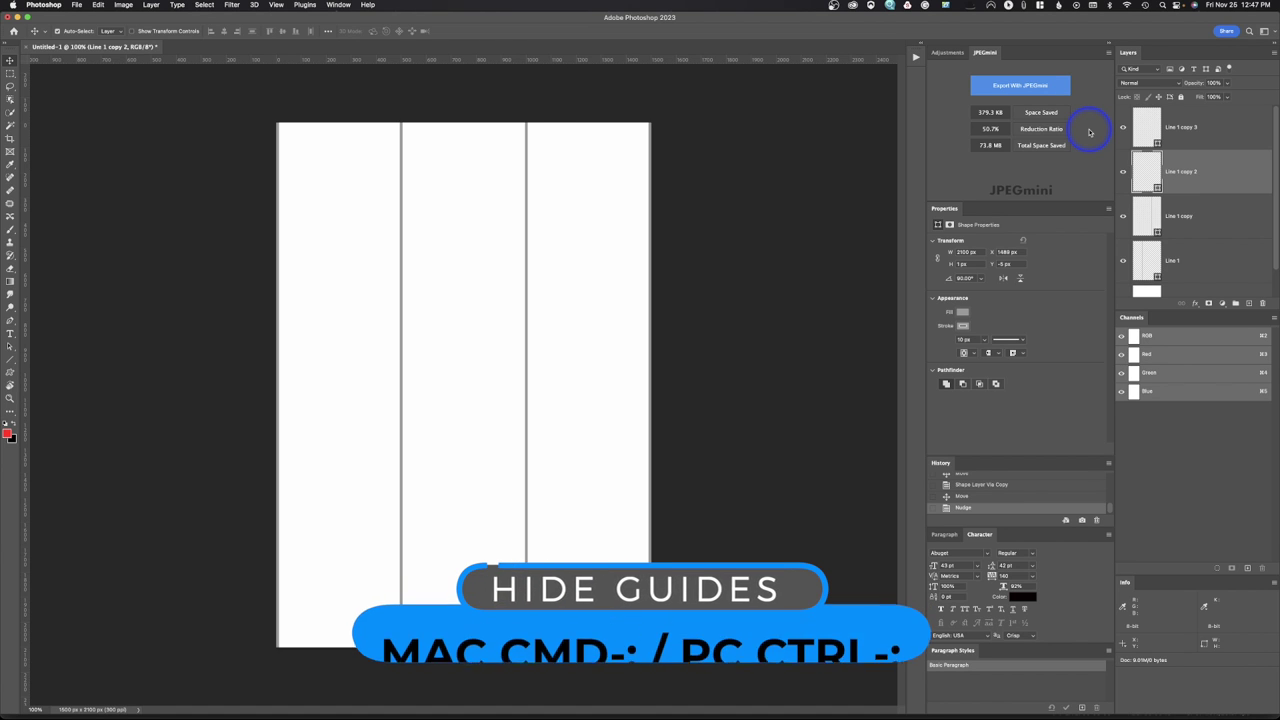
key("super+semicolon")
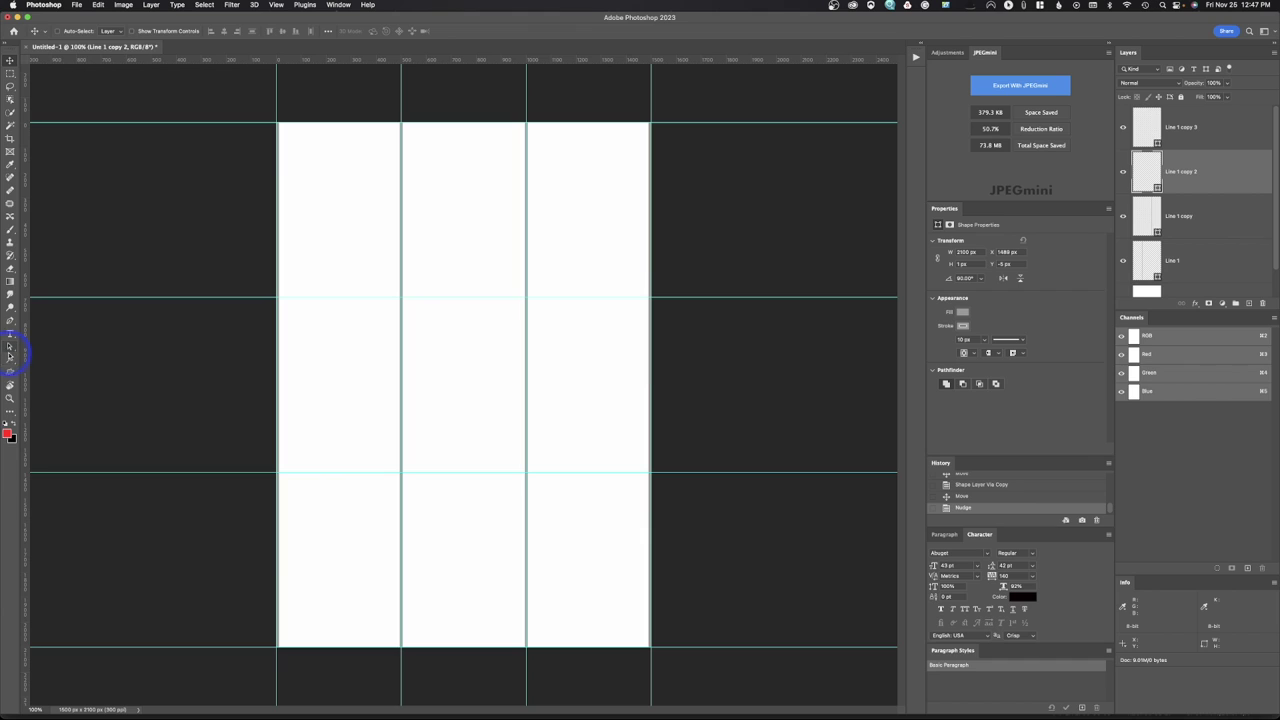
Draw a horizontal 1500 px Line 2 across the top edge and nudge it flush.
left_click(10, 357)
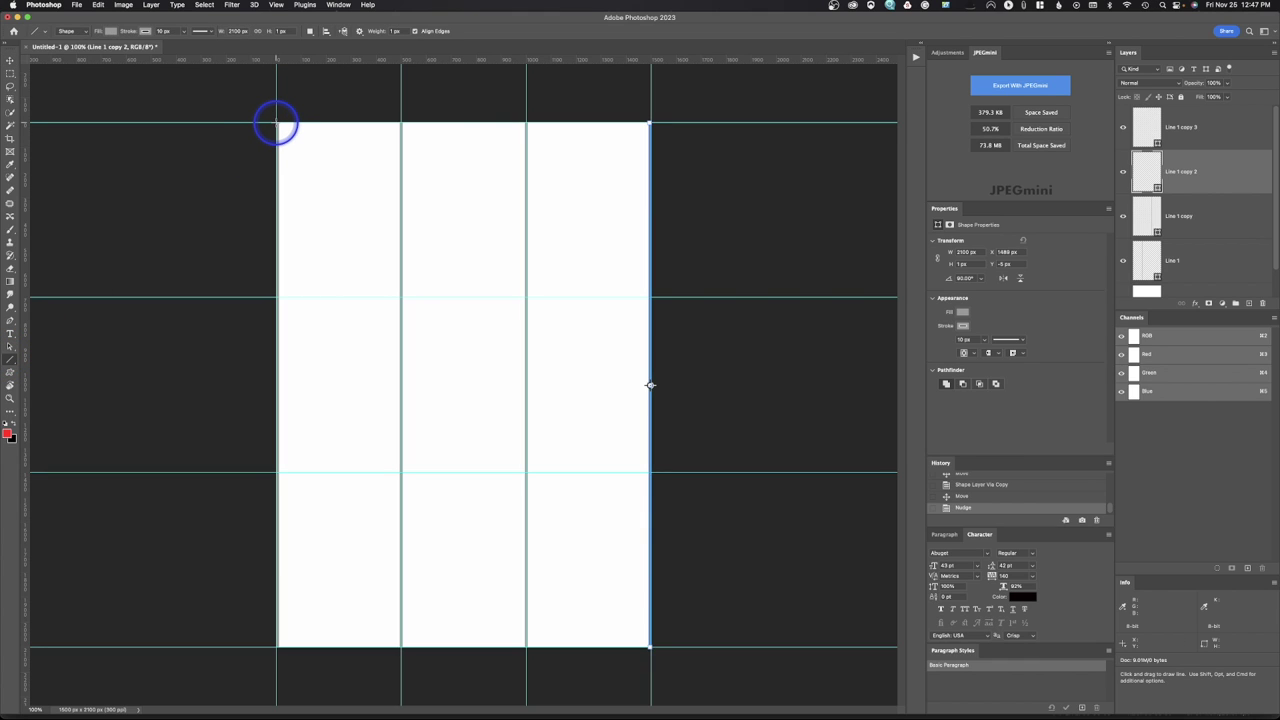
left_click_drag(276, 123, 657, 123)
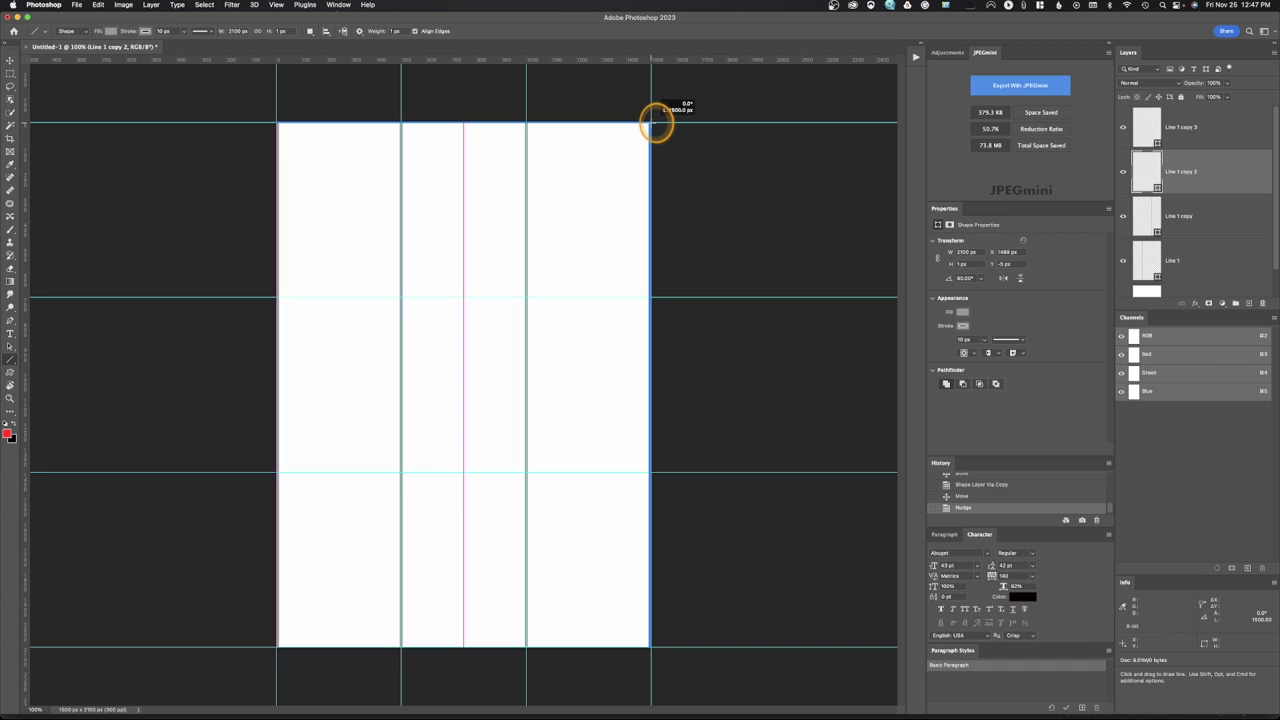
left_click_drag(657, 123, 651, 125)
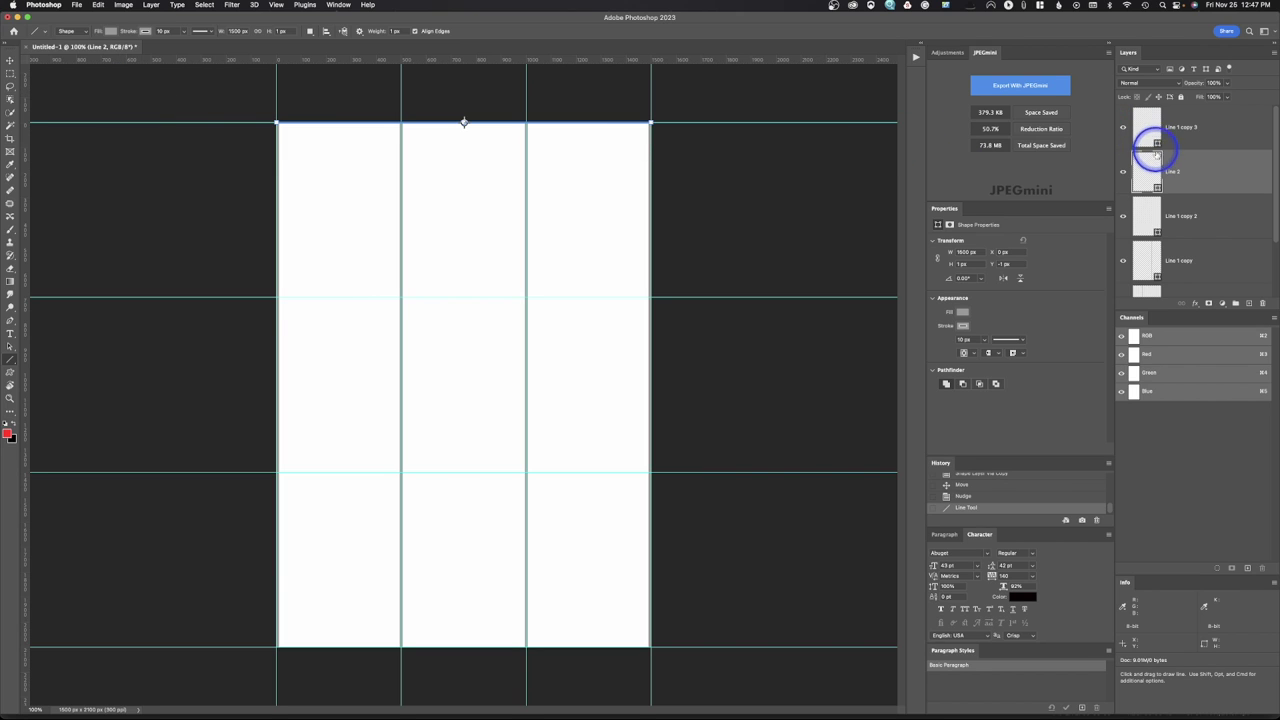
left_click(10, 60)
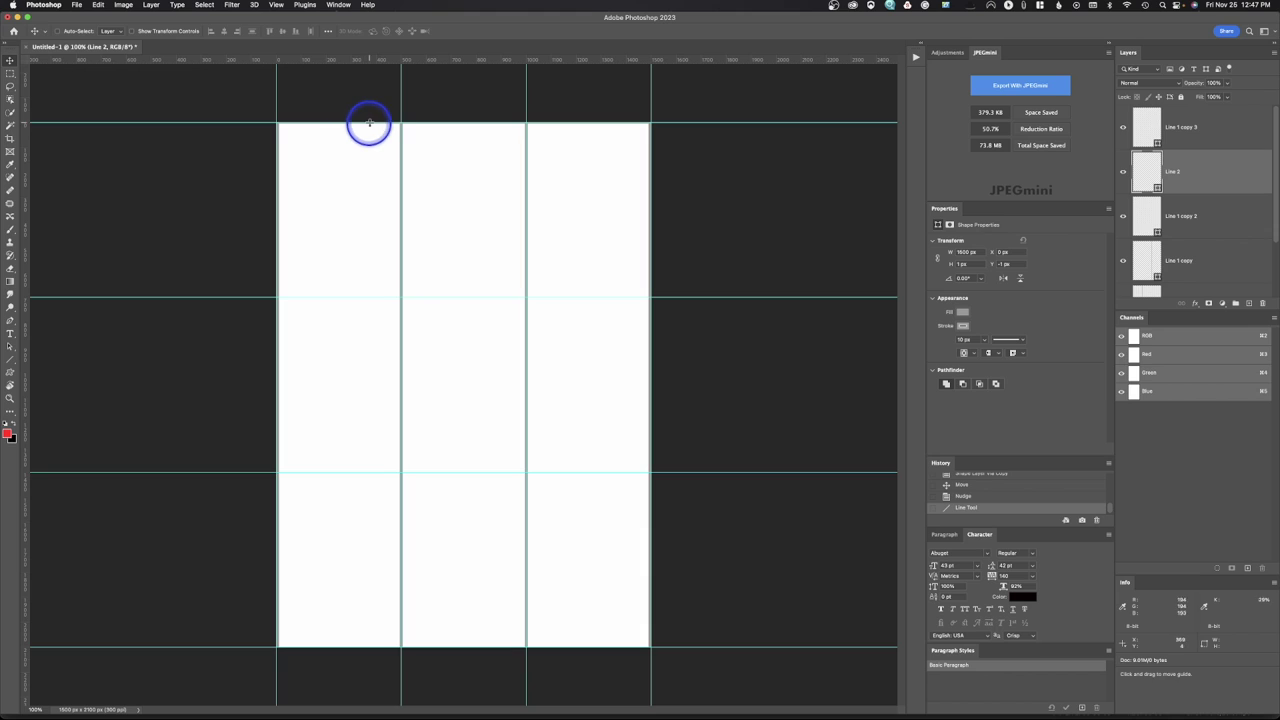
key("super+semicolon")
key("Down")
key("Down")
key("Down")
key("Down")
key("Down")
key("Down")
key("Down")
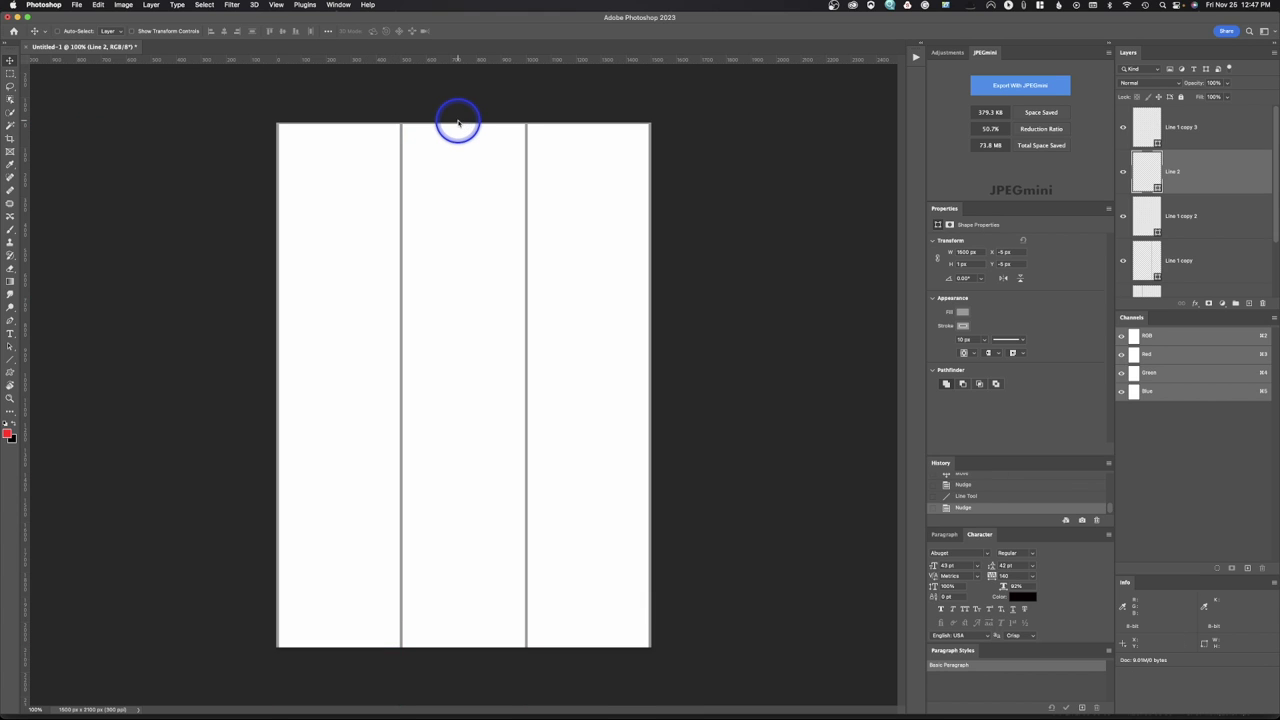
key("Up")
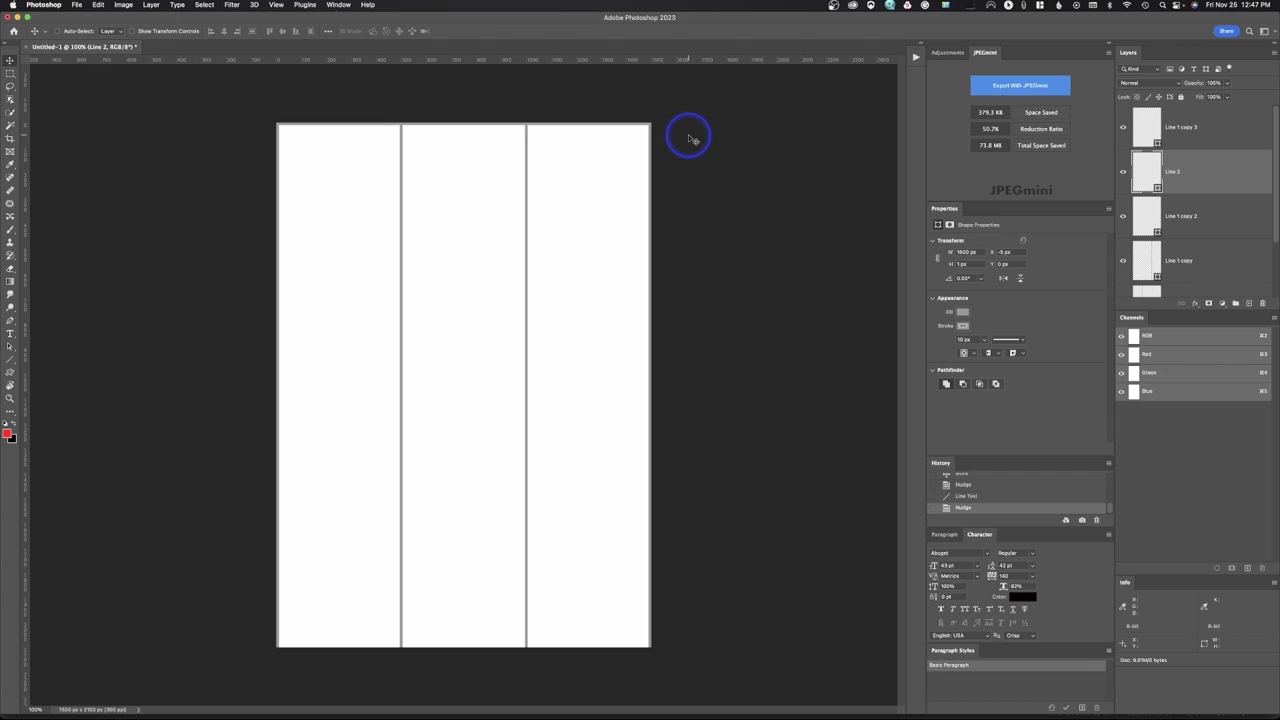
key("super+semicolon")
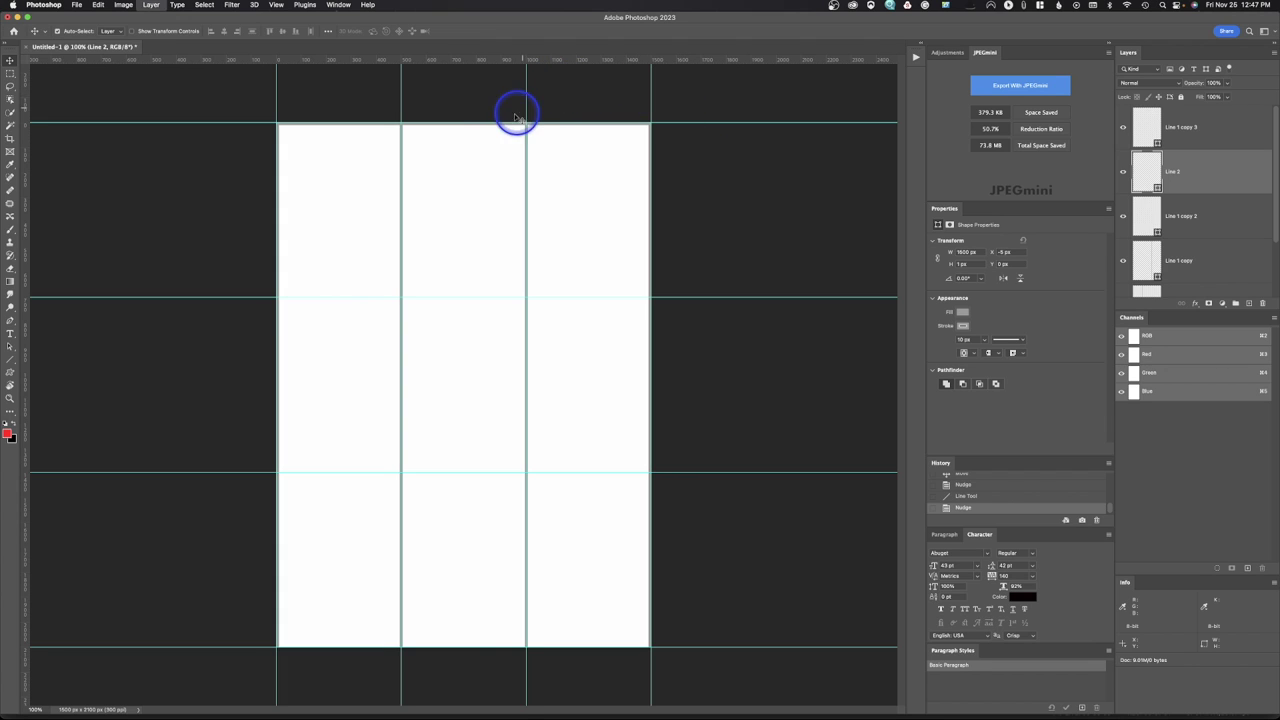
Place a copy of the top line on the first row divider, undoing a misplaced copy.
left_click_drag(494, 126, 494, 476)
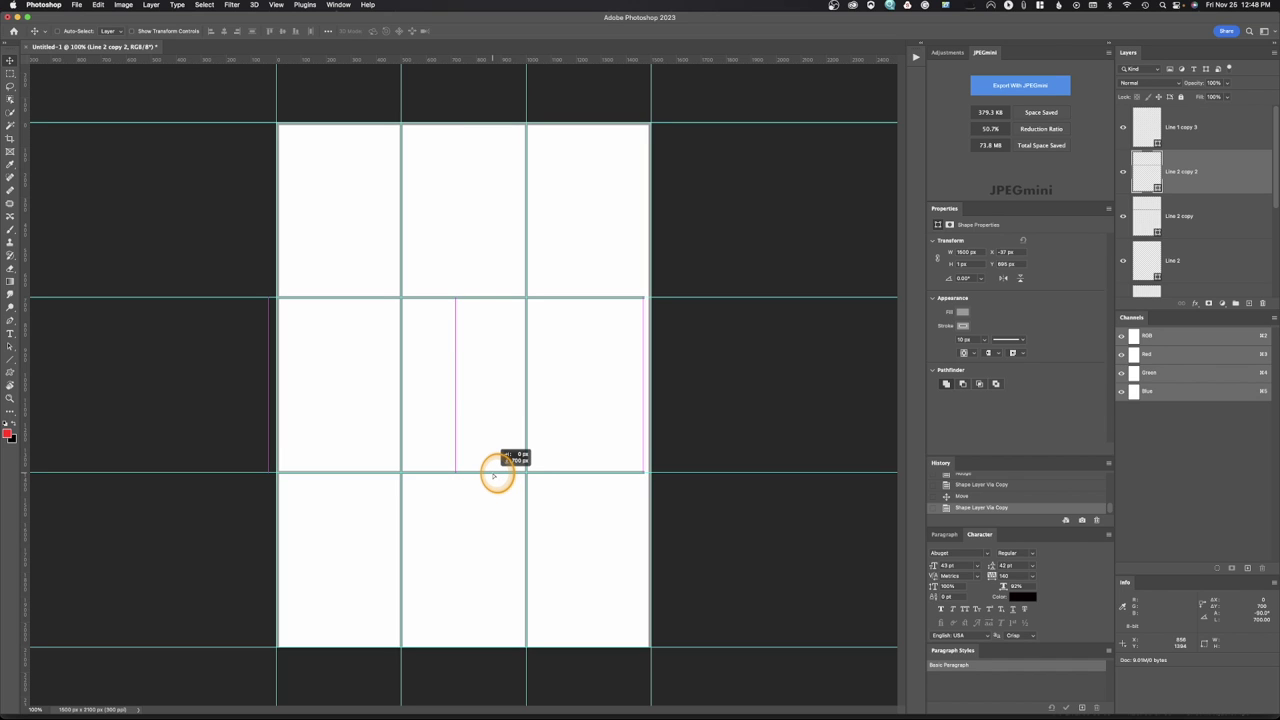
left_click_drag(493, 476, 492, 472)
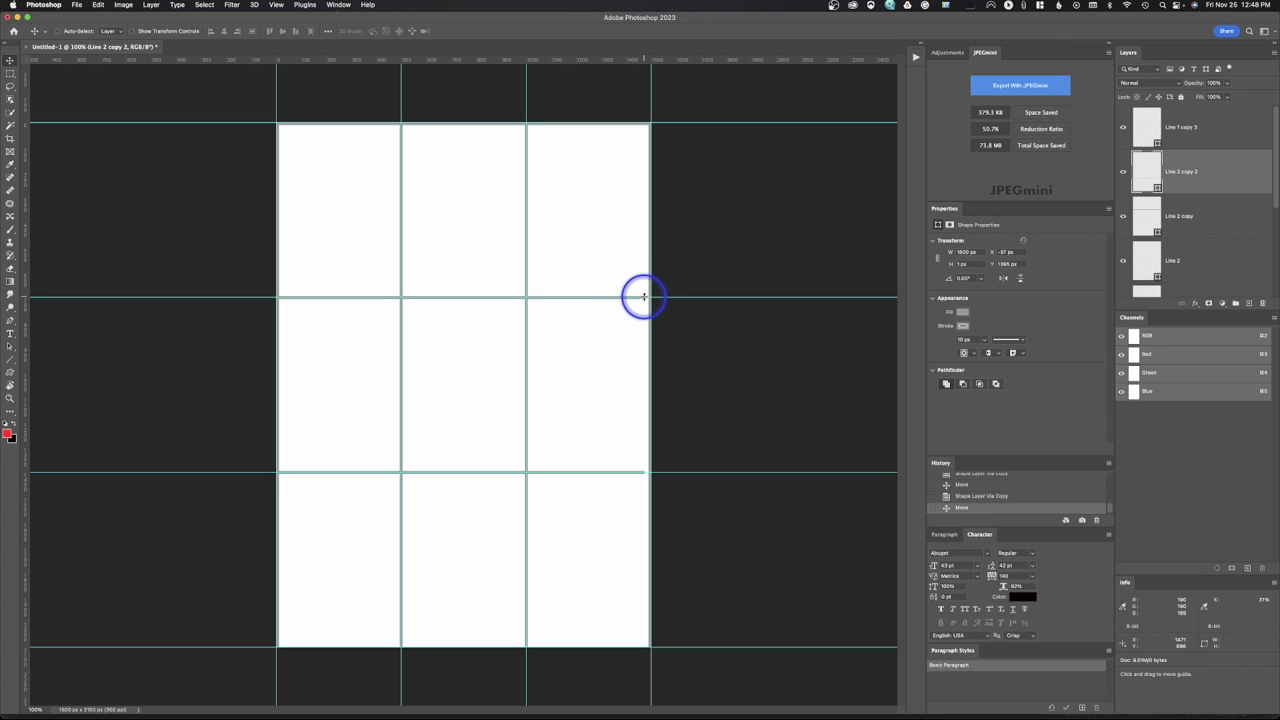
key("super+z")
key("super+z")
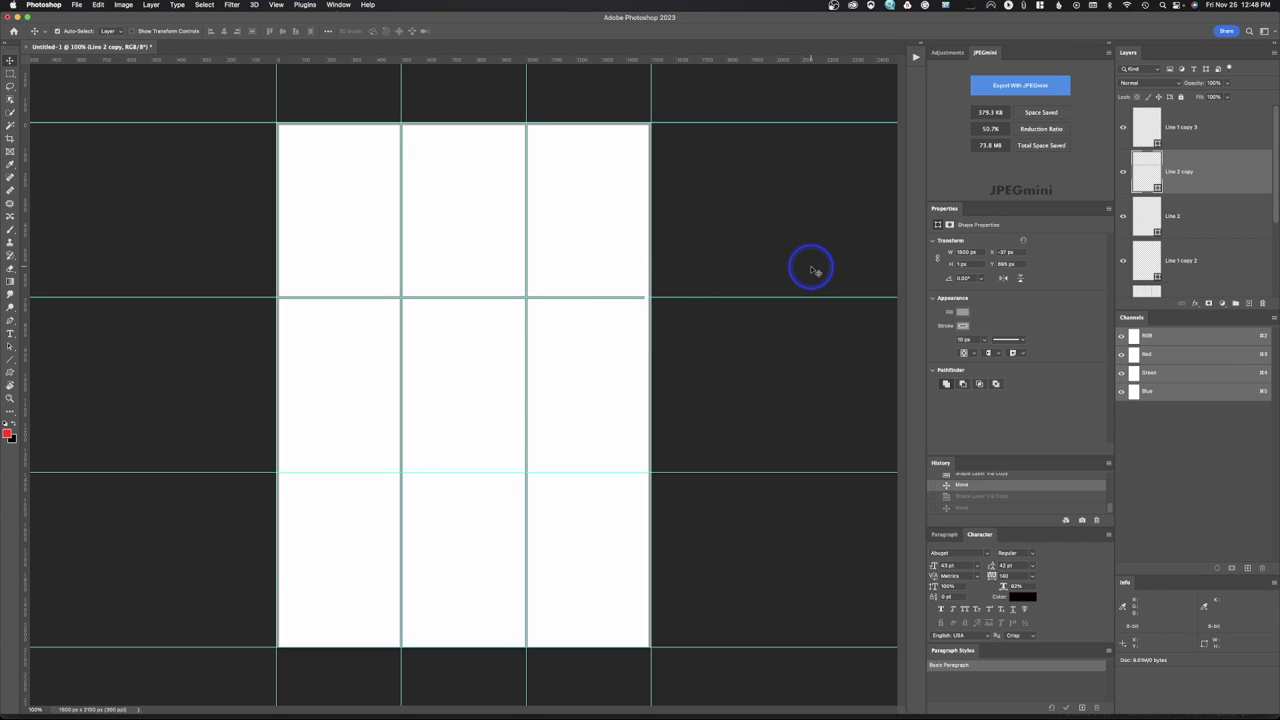
key("super+z")
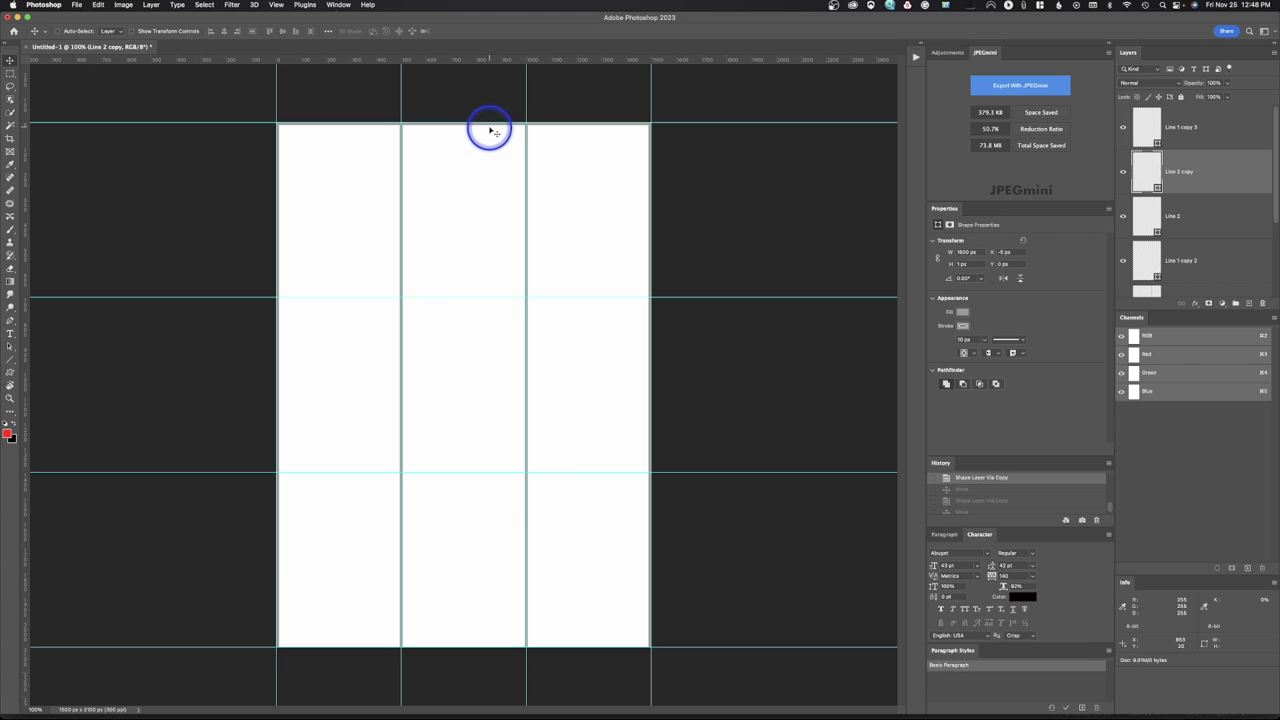
left_click_drag(490, 128, 497, 297)
Duplicate lines onto the second row divider and bottom edge, nudging the bottom one flush.
key("super+j")
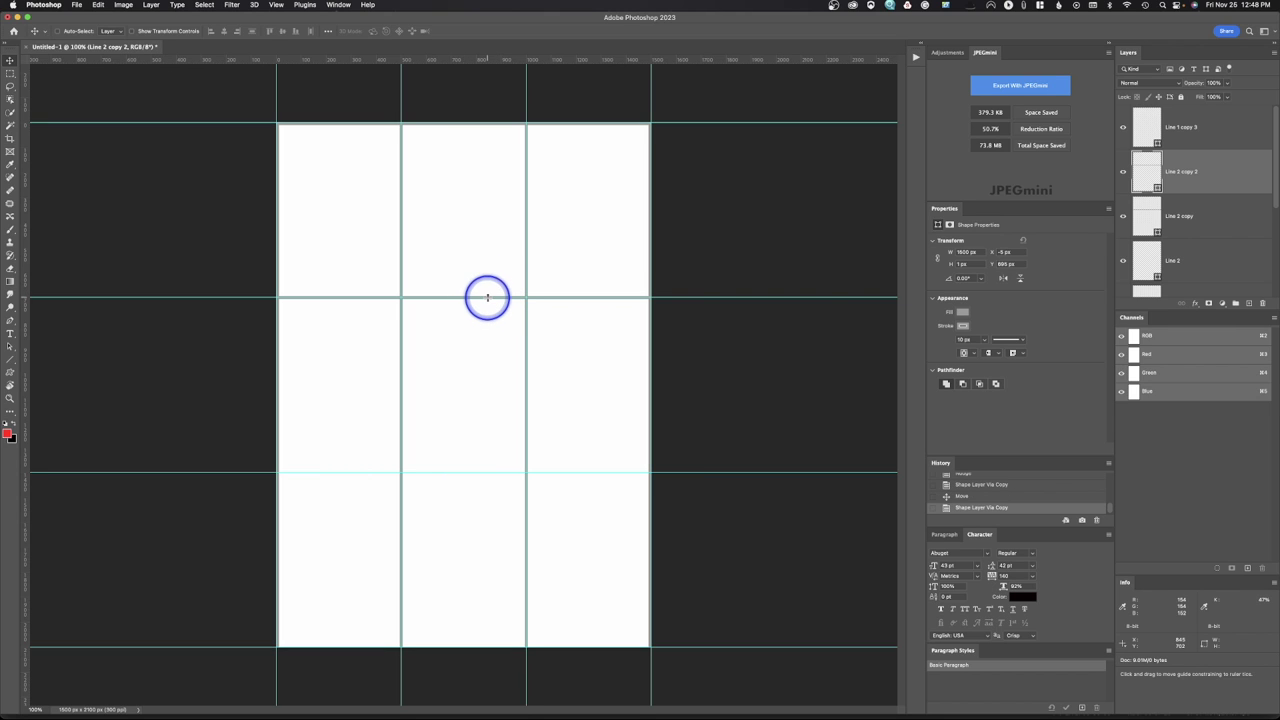
left_click_drag(509, 297, 510, 479)
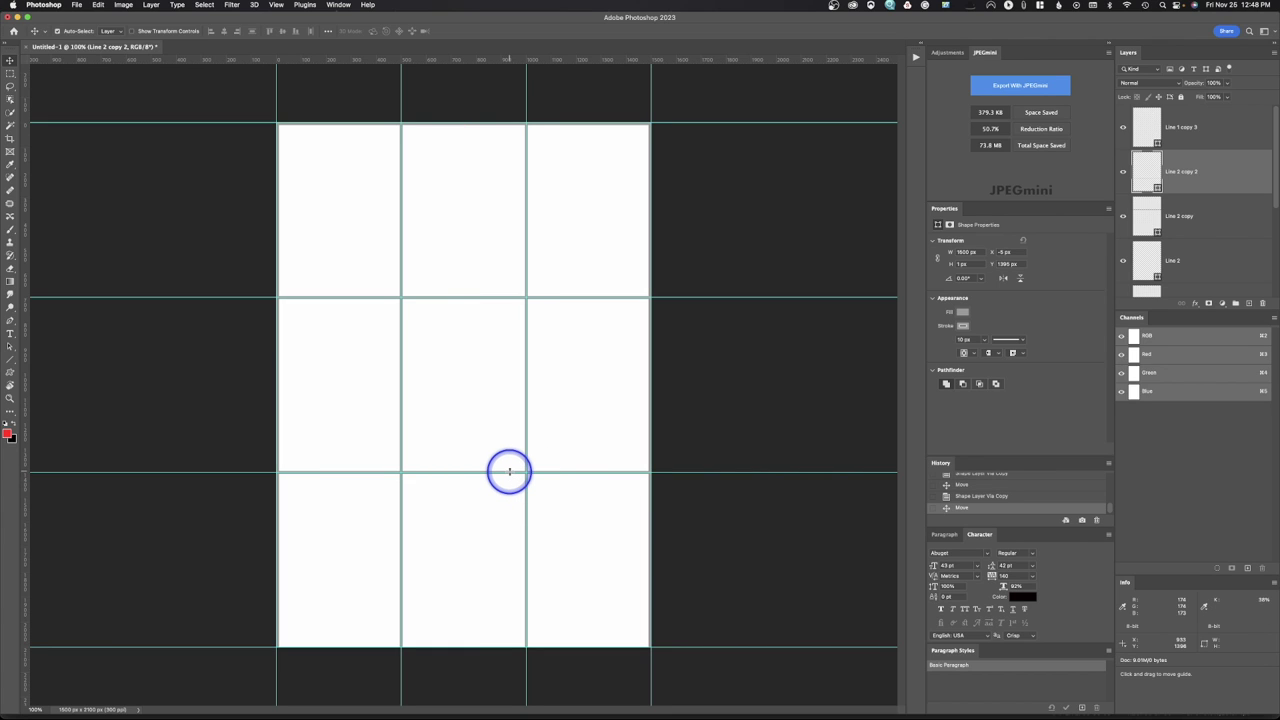
key("super+j")
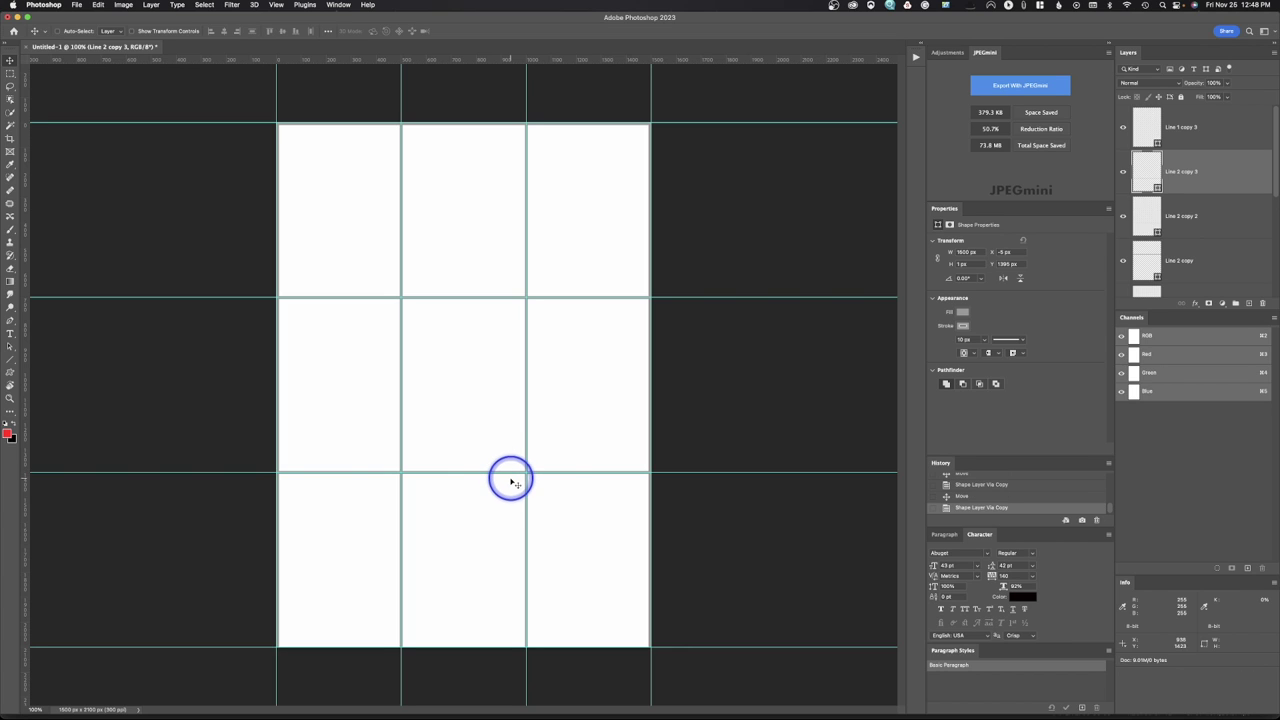
left_click_drag(509, 474, 508, 648)
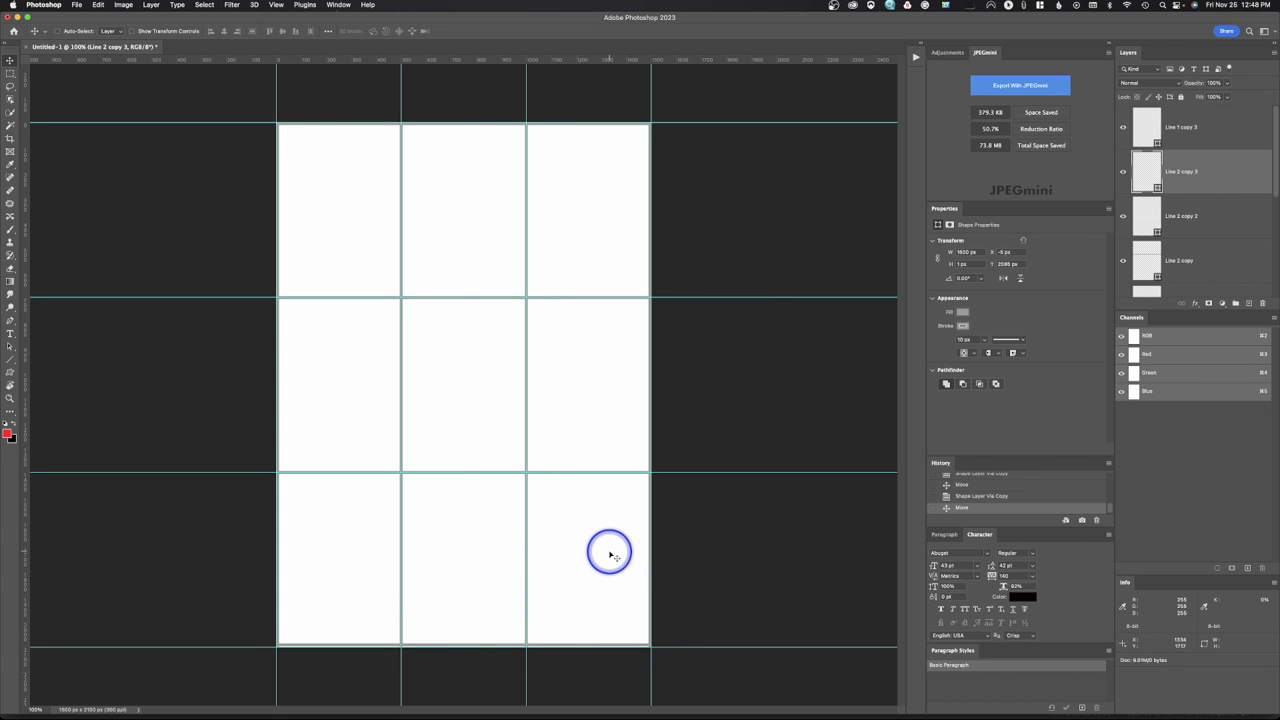
key("super+semicolon")
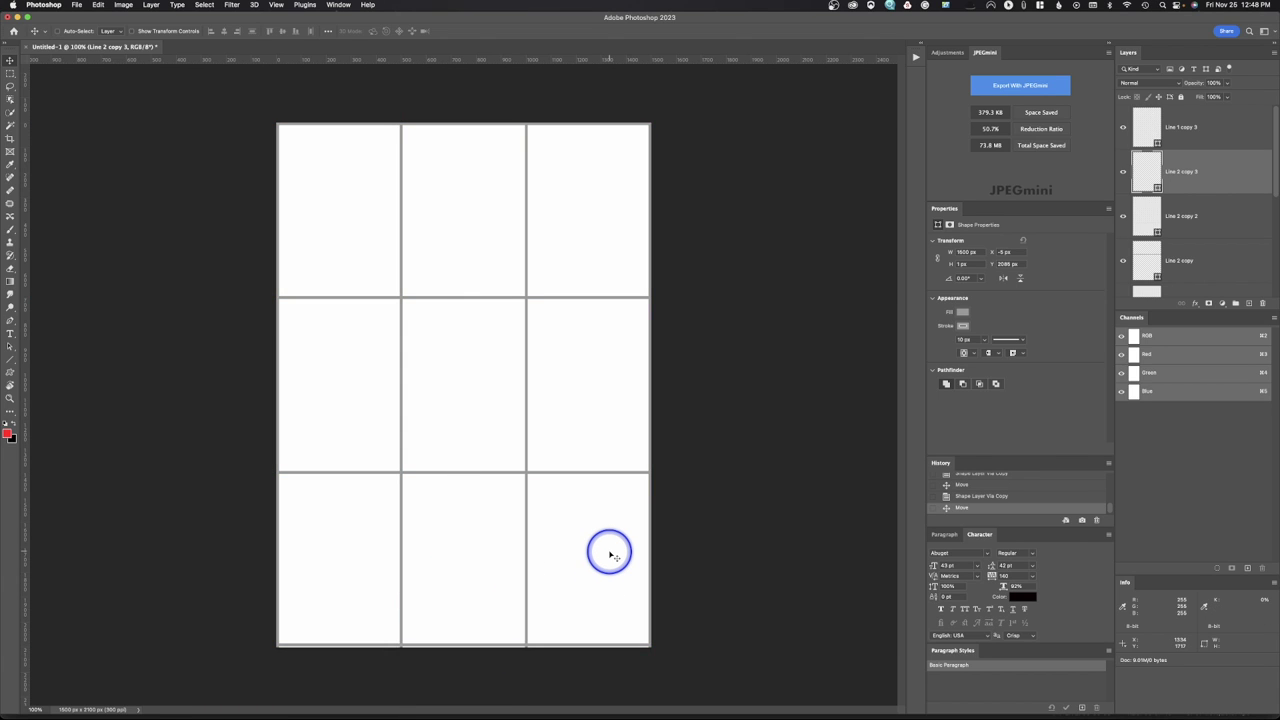
key("Down")
key("Down")
key("Down")
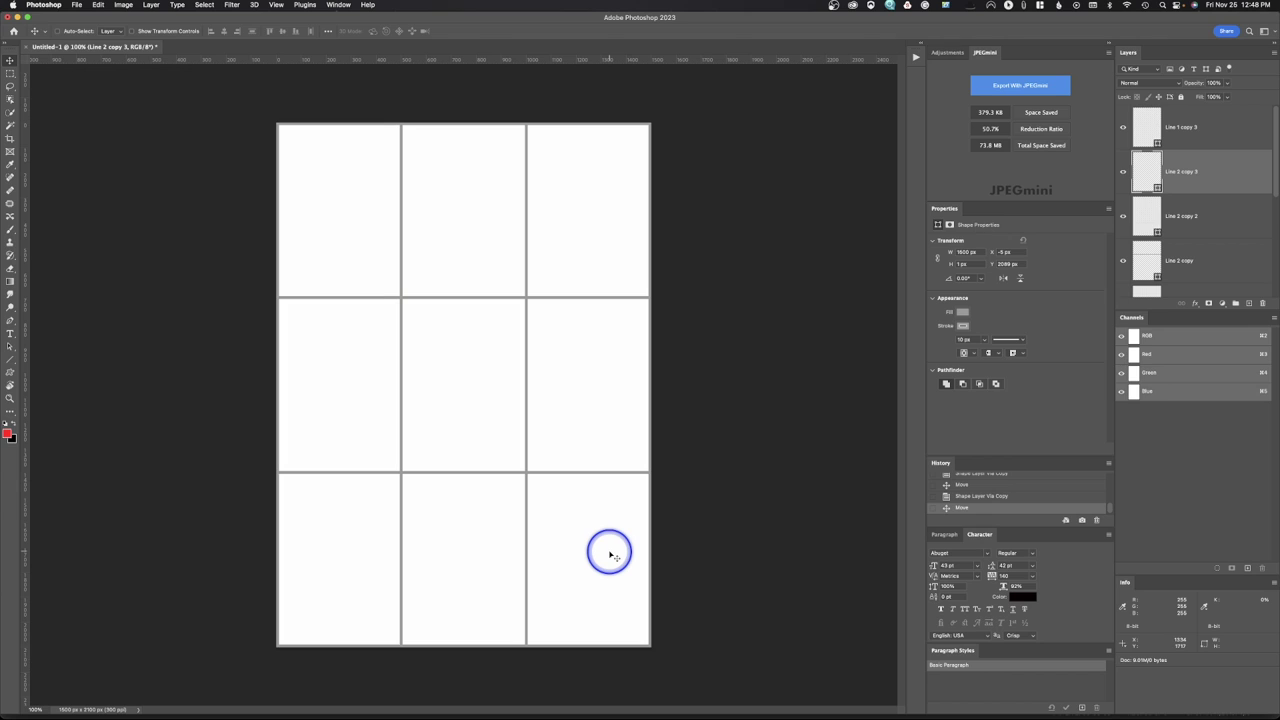
Group every line layer from the top one down to Line 1 into a group named Lines.
left_click(1224, 127)
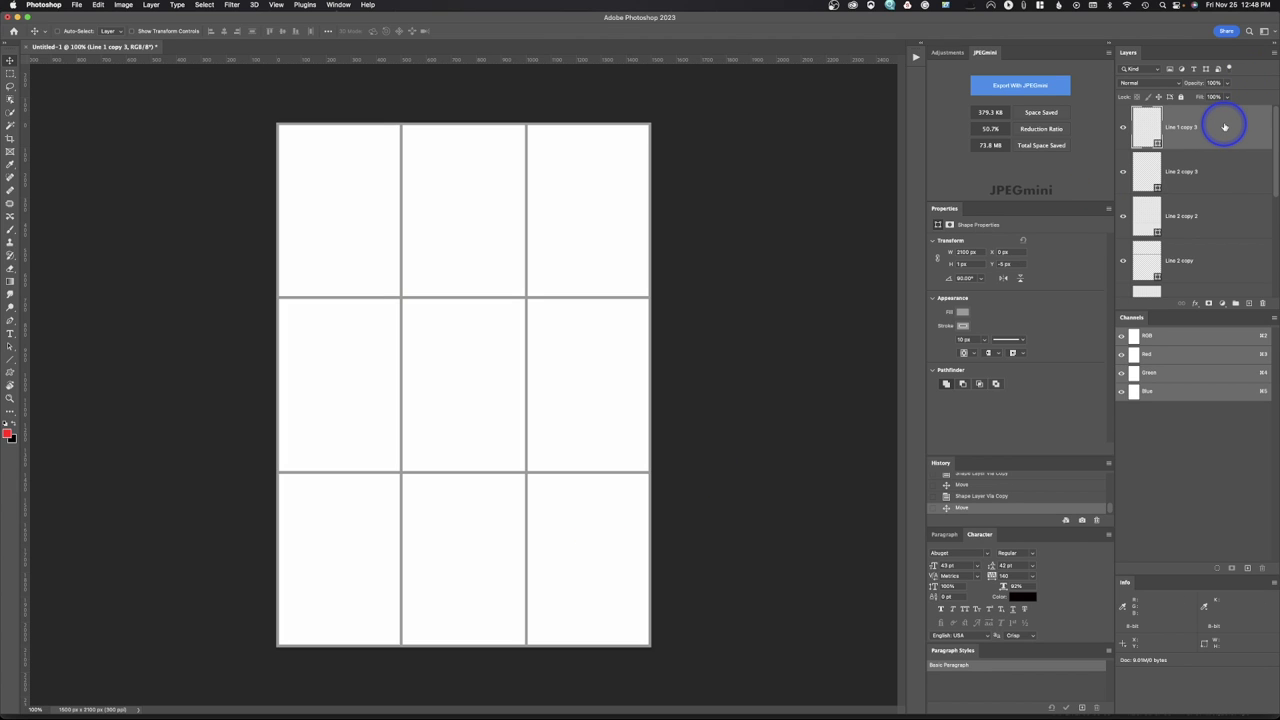
scroll(1224, 127, "down", 5)
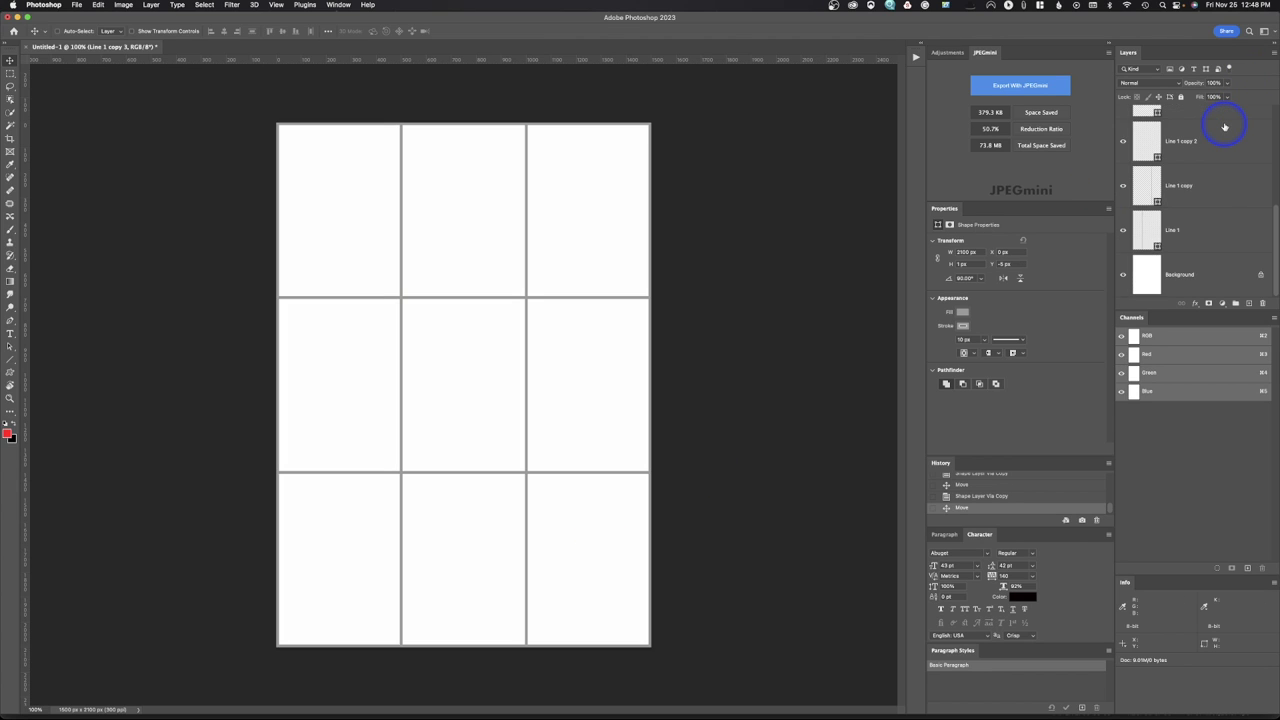
left_click(1219, 231, "shift")
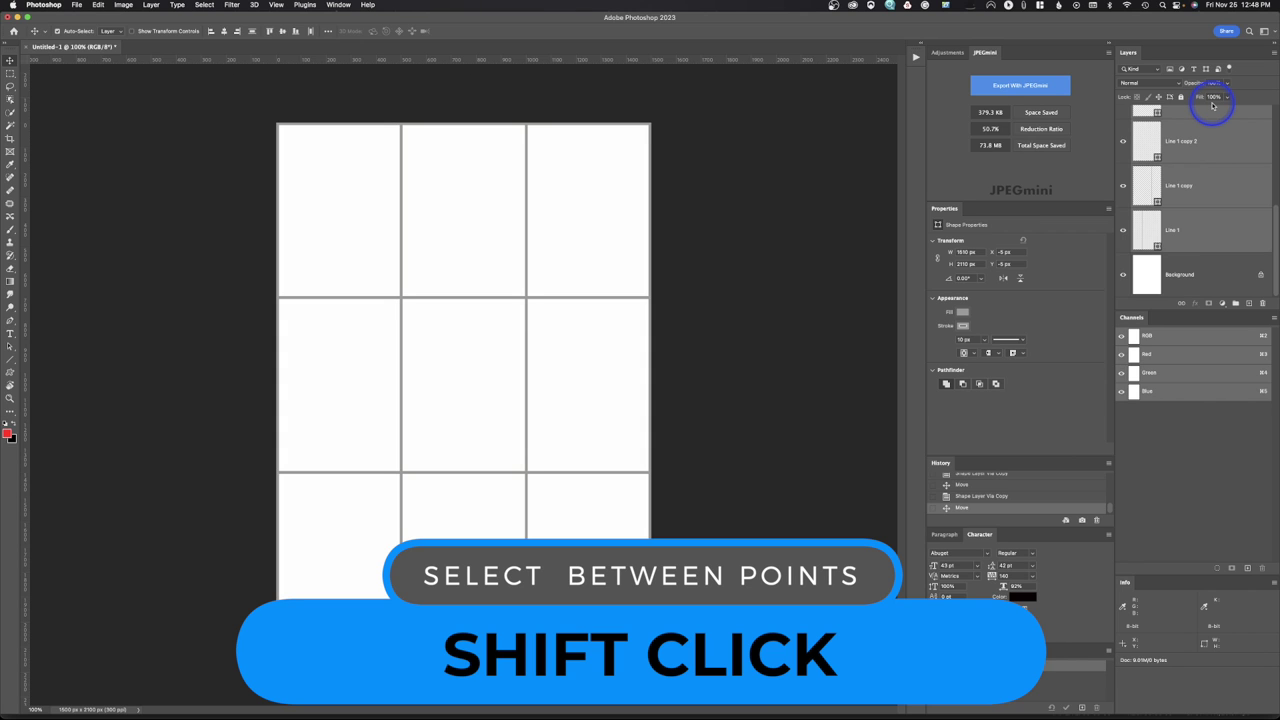
key("super+g")
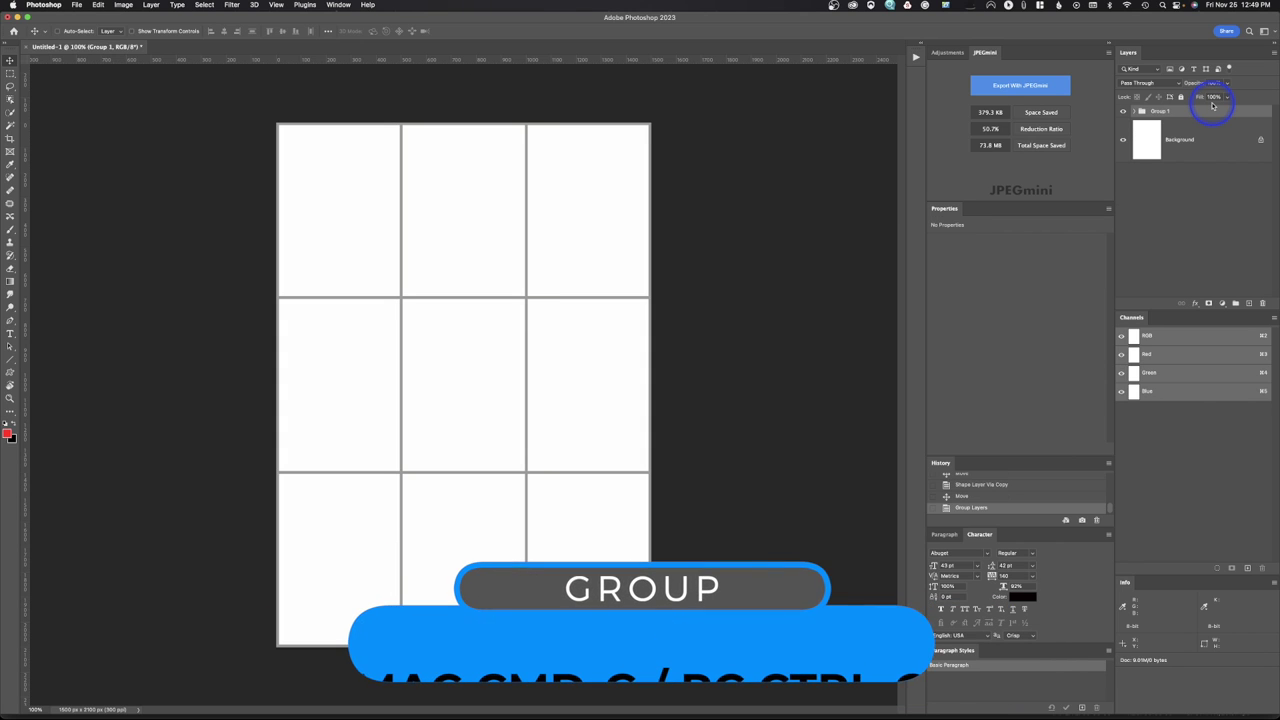
double_click(1160, 111)
left_click(1169, 111)
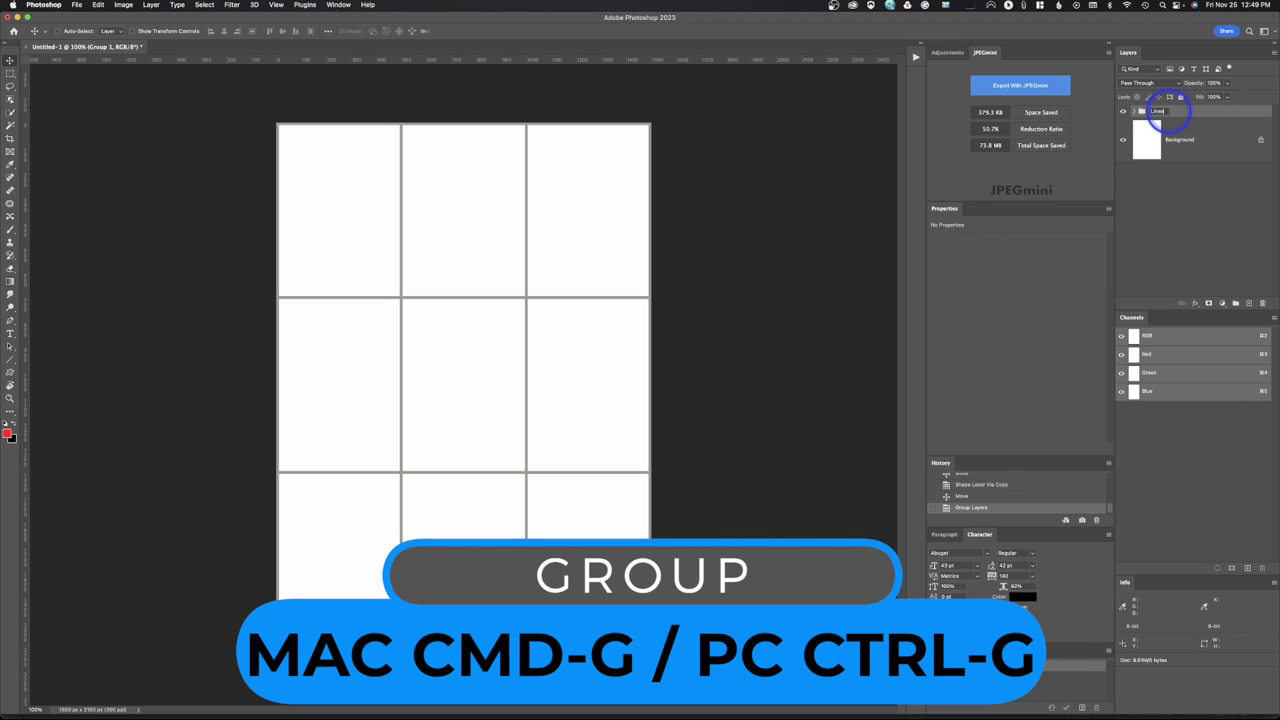
left_click(1268, 112)
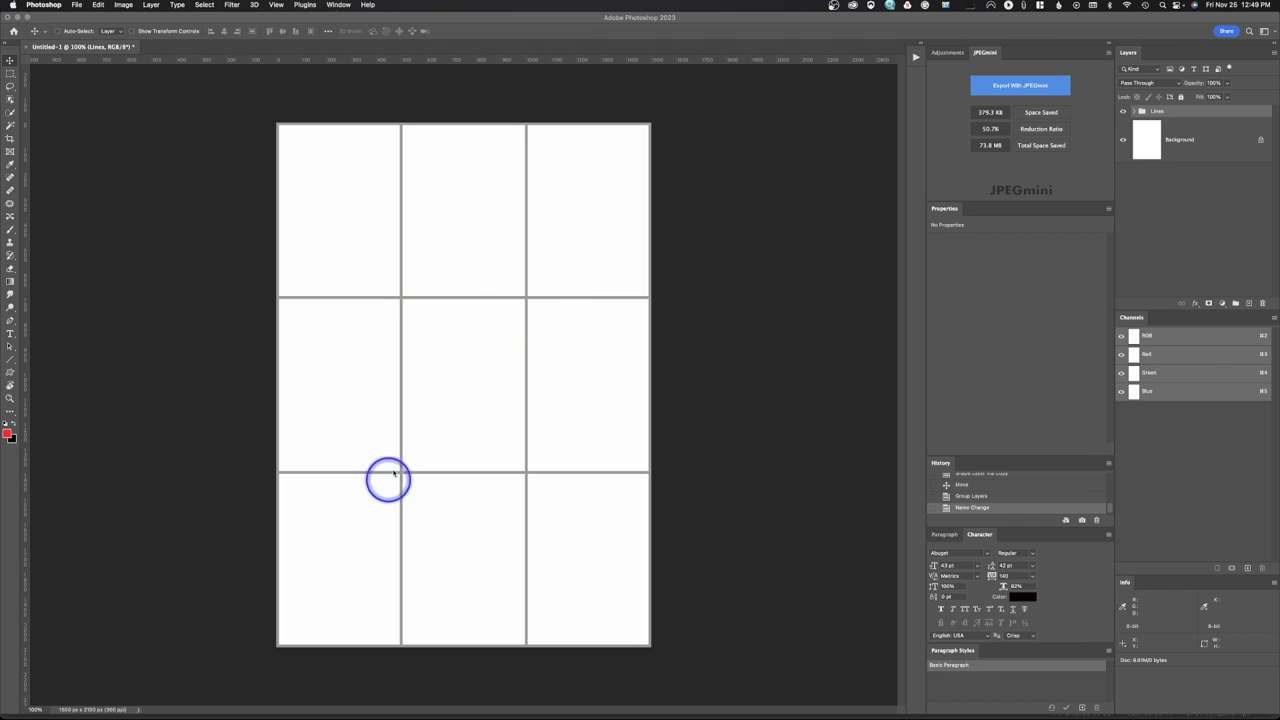
left_click(1143, 140)
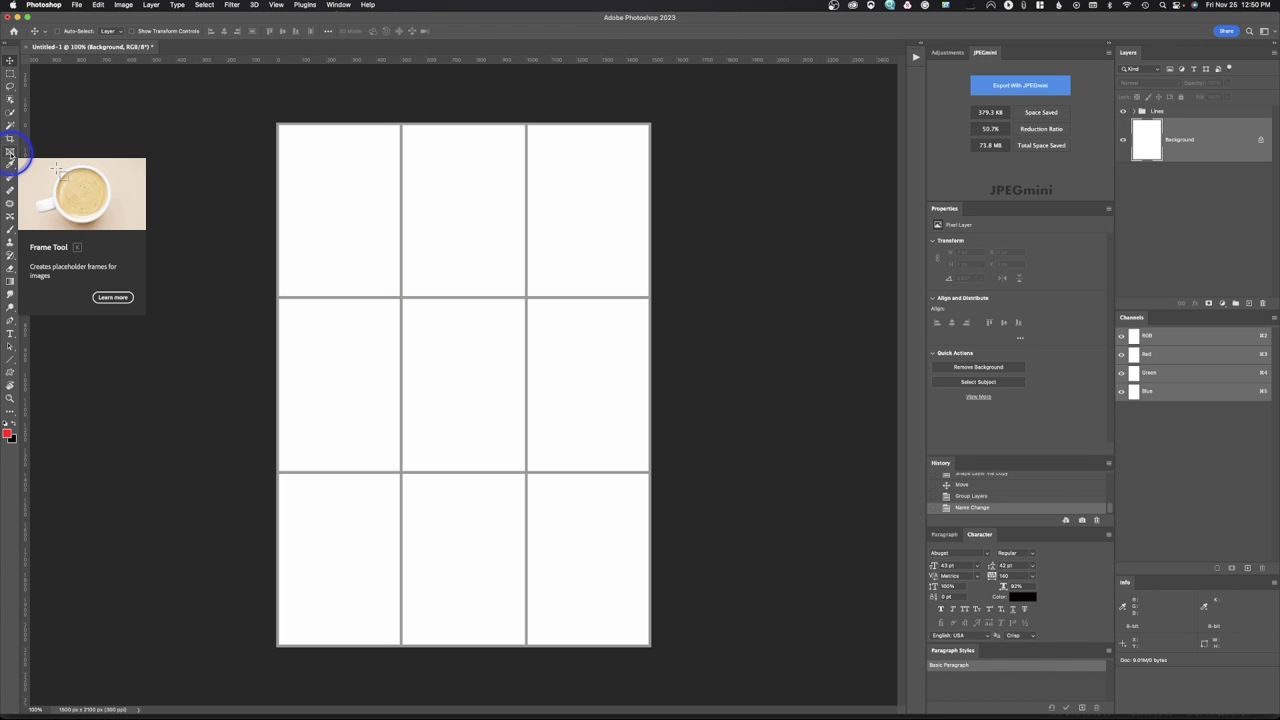
Draw a Frame tool frame filling the top-left grid cell and name its layer Top Left.
left_click(10, 152)
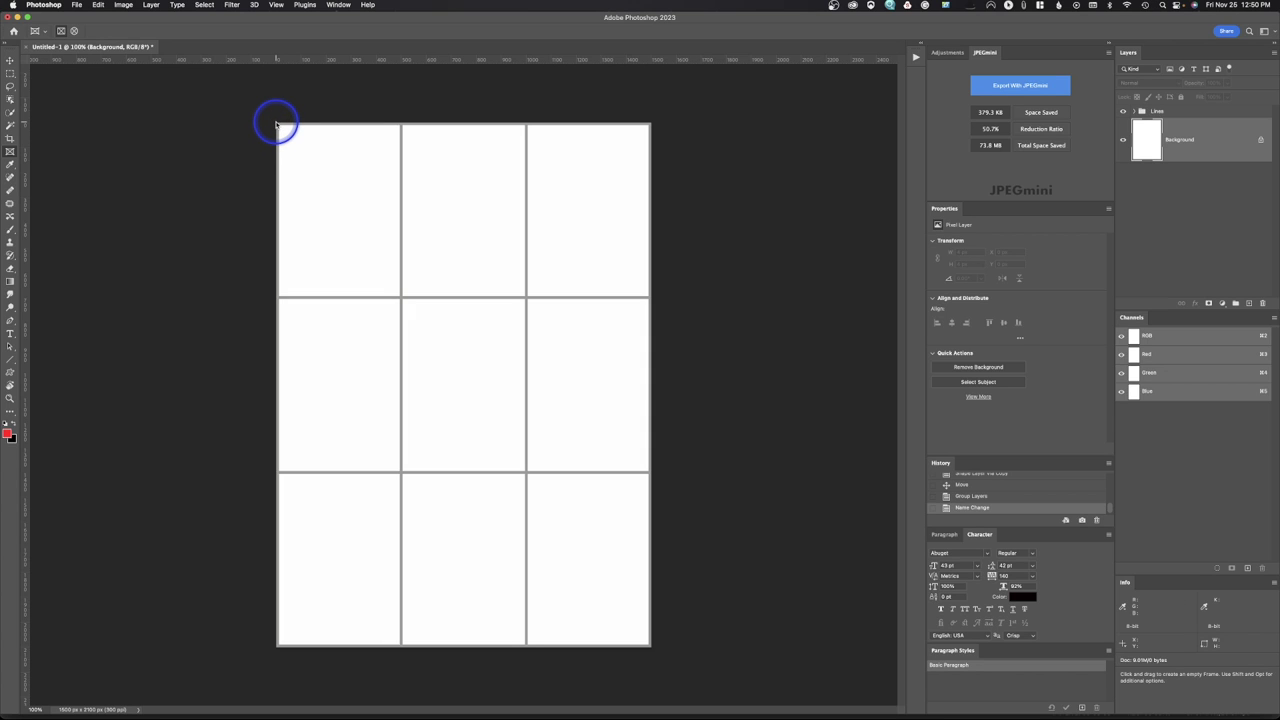
key("super+semicolon")
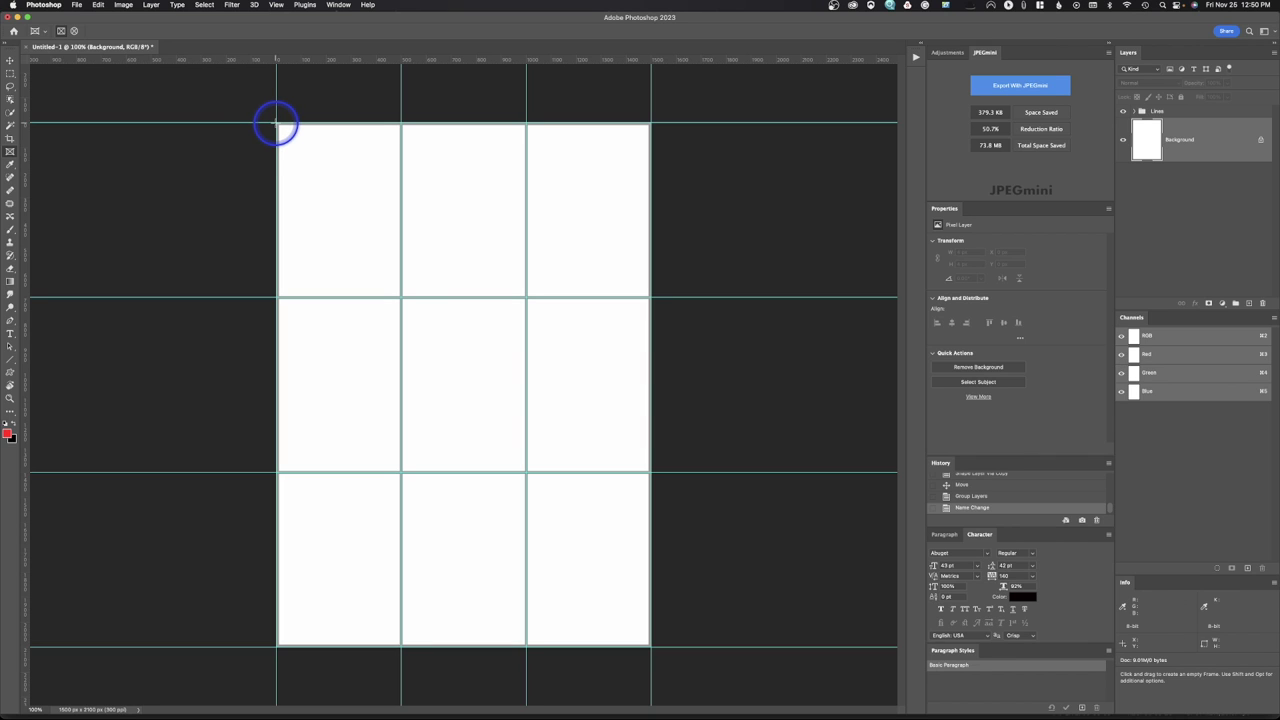
left_click_drag(277, 123, 404, 296)
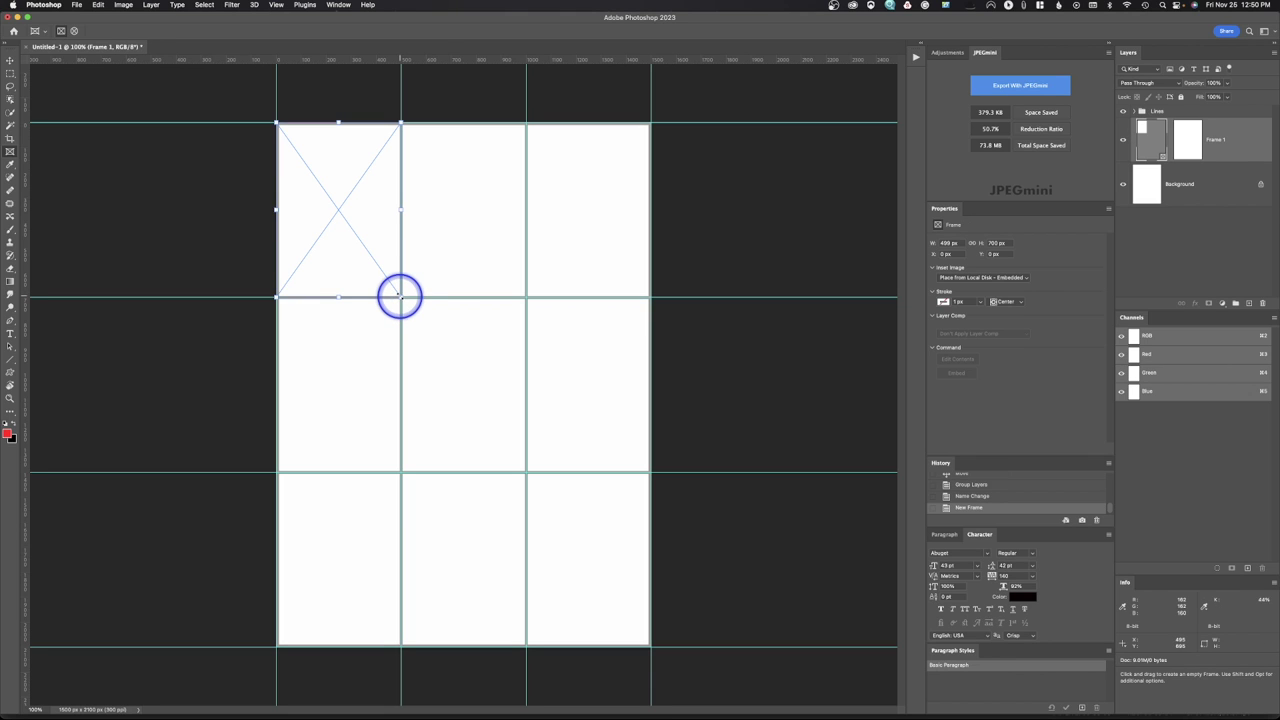
double_click(1217, 141)
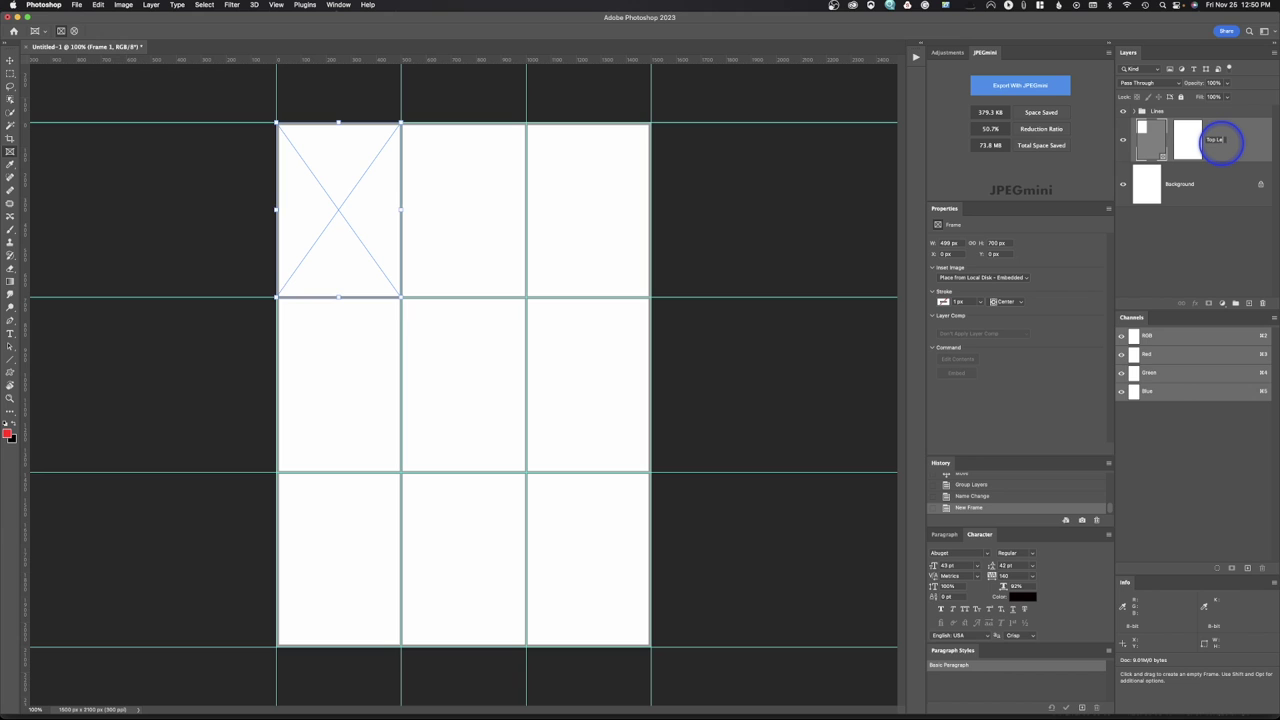
key("Return")
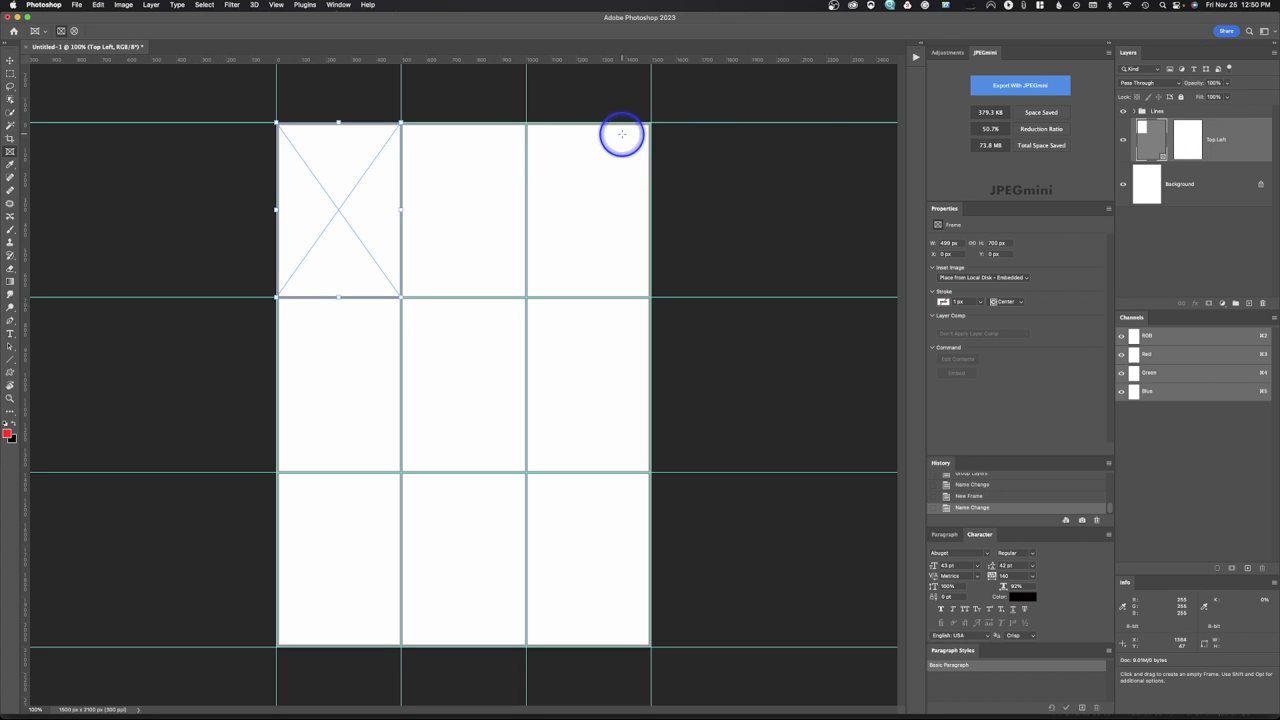
left_click(9, 61)
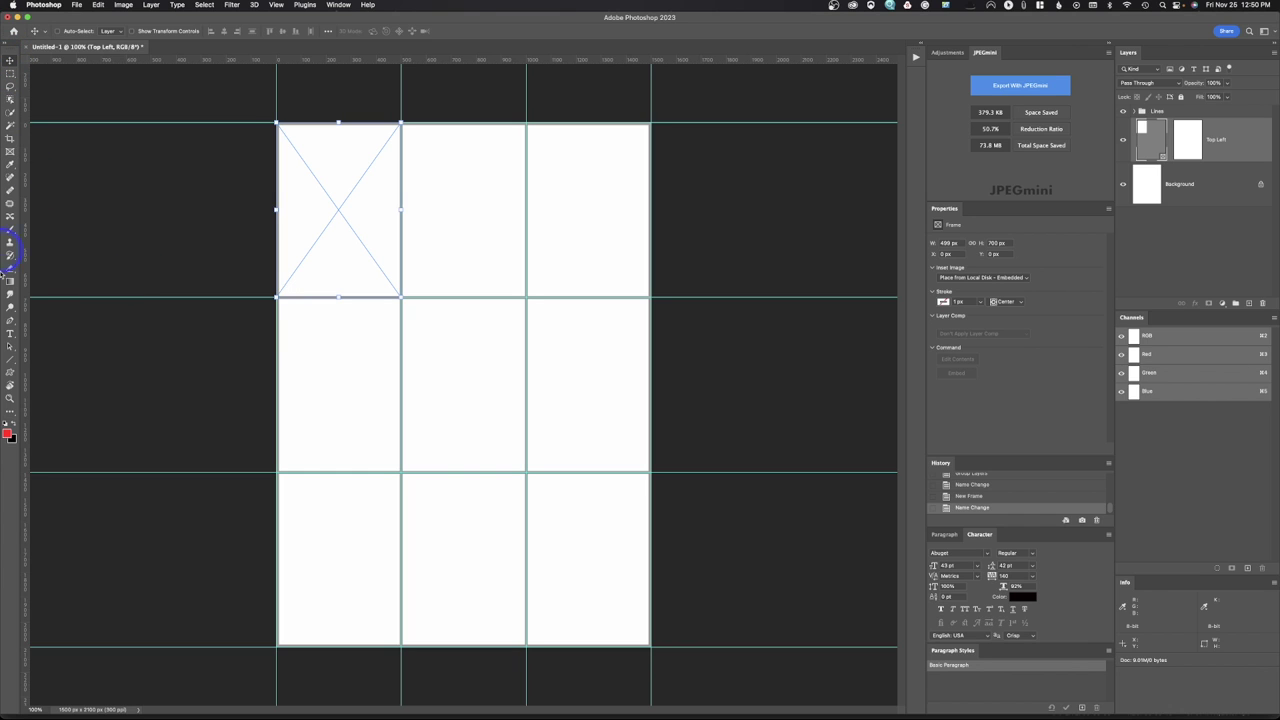
Draw a frame filling the top-right grid cell and name its layer Top right.
left_click(10, 151)
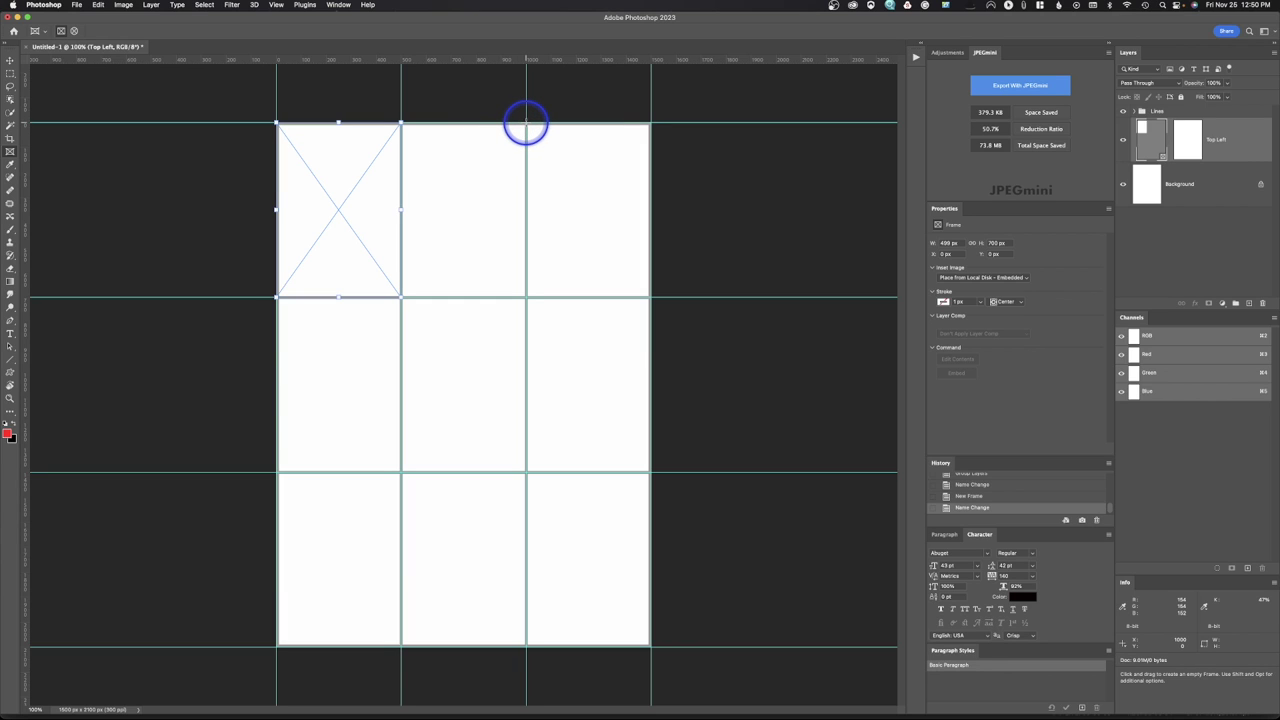
left_click_drag(526, 122, 651, 297)
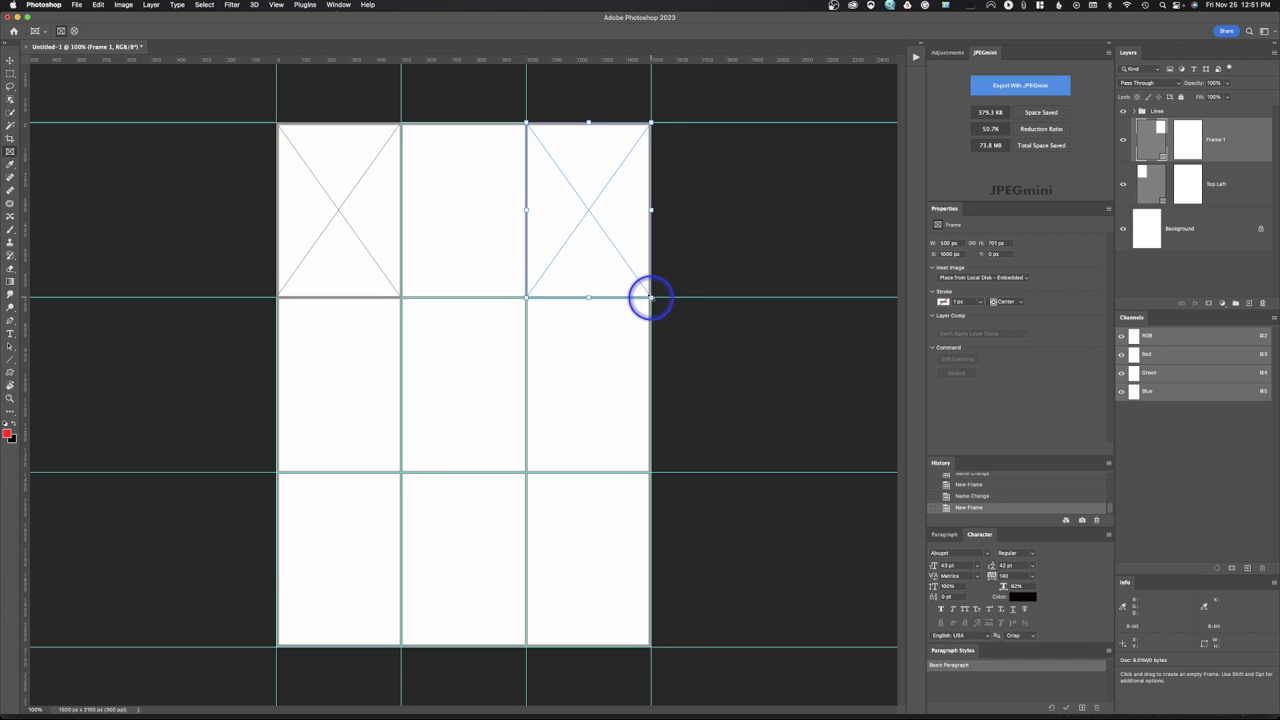
double_click(1224, 143)
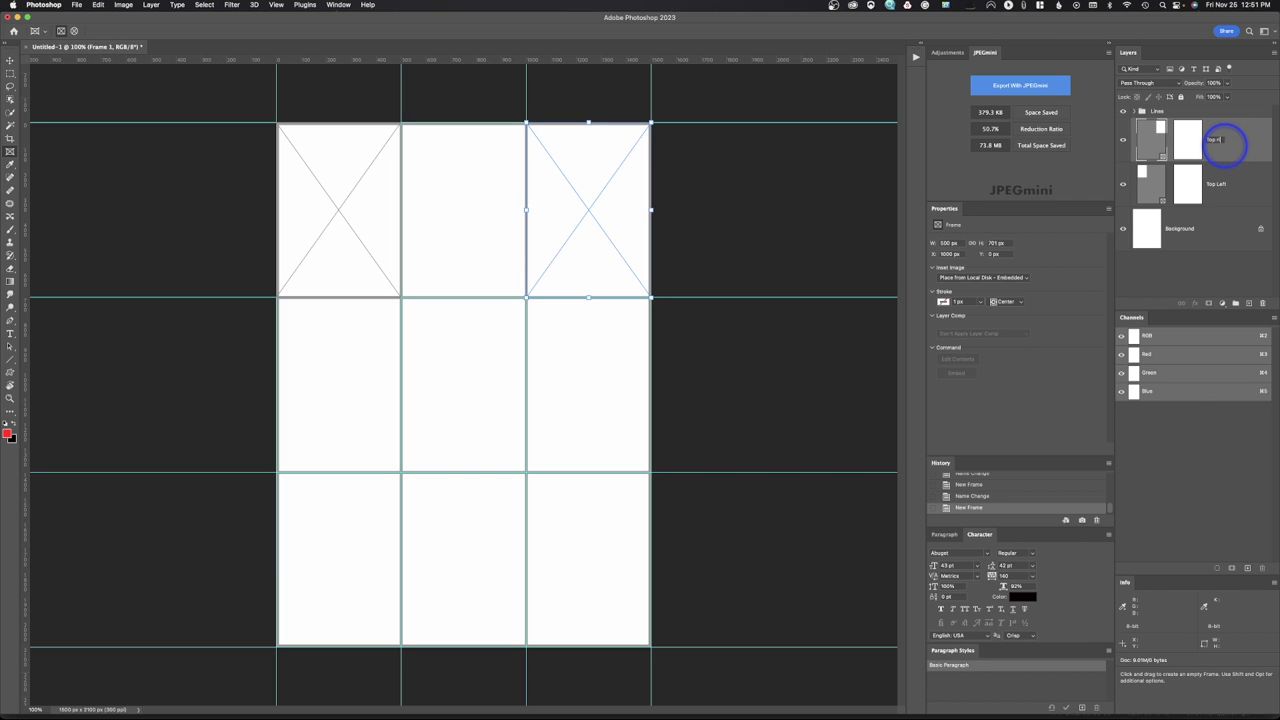
key("Return")
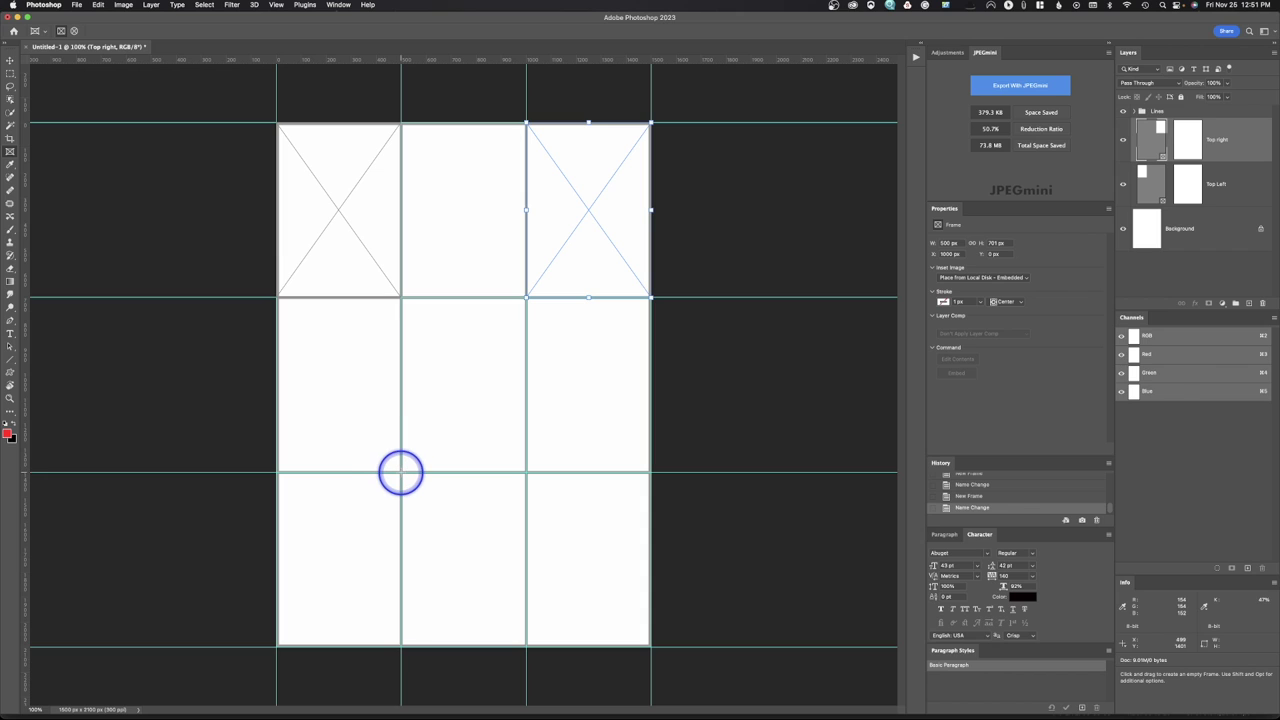
Draw a frame filling the middle grid cell and name its layer center.
left_click_drag(401, 472, 526, 297)
left_click(1220, 140)
double_click(1220, 143)
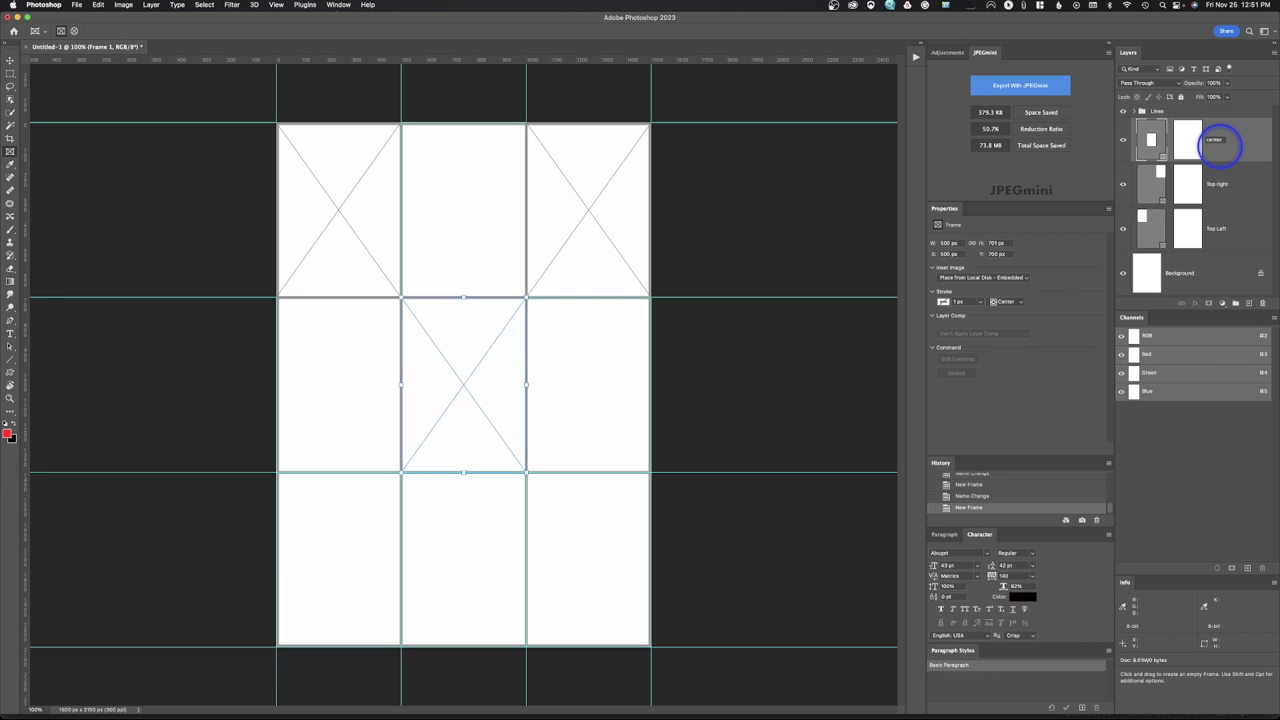
key("Return")
left_click(9, 64)
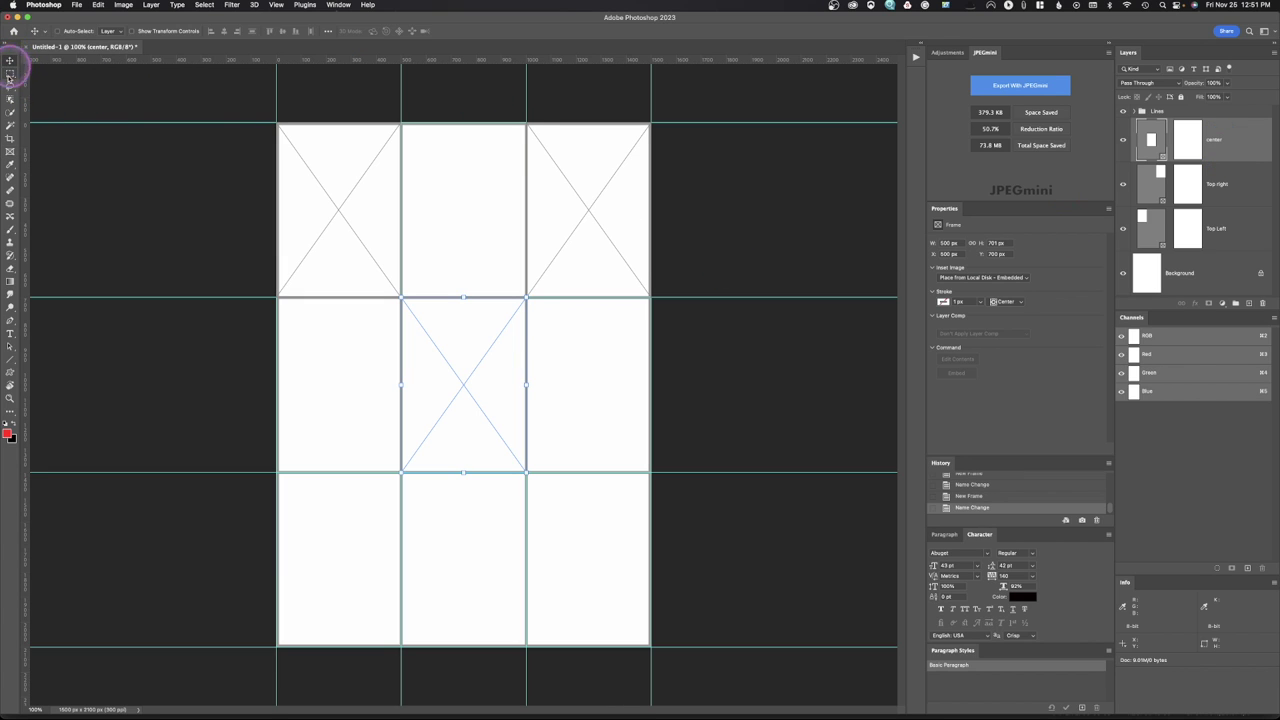
Draw a frame filling the bottom-left grid cell and name its layer Bottom left.
left_click(10, 151)
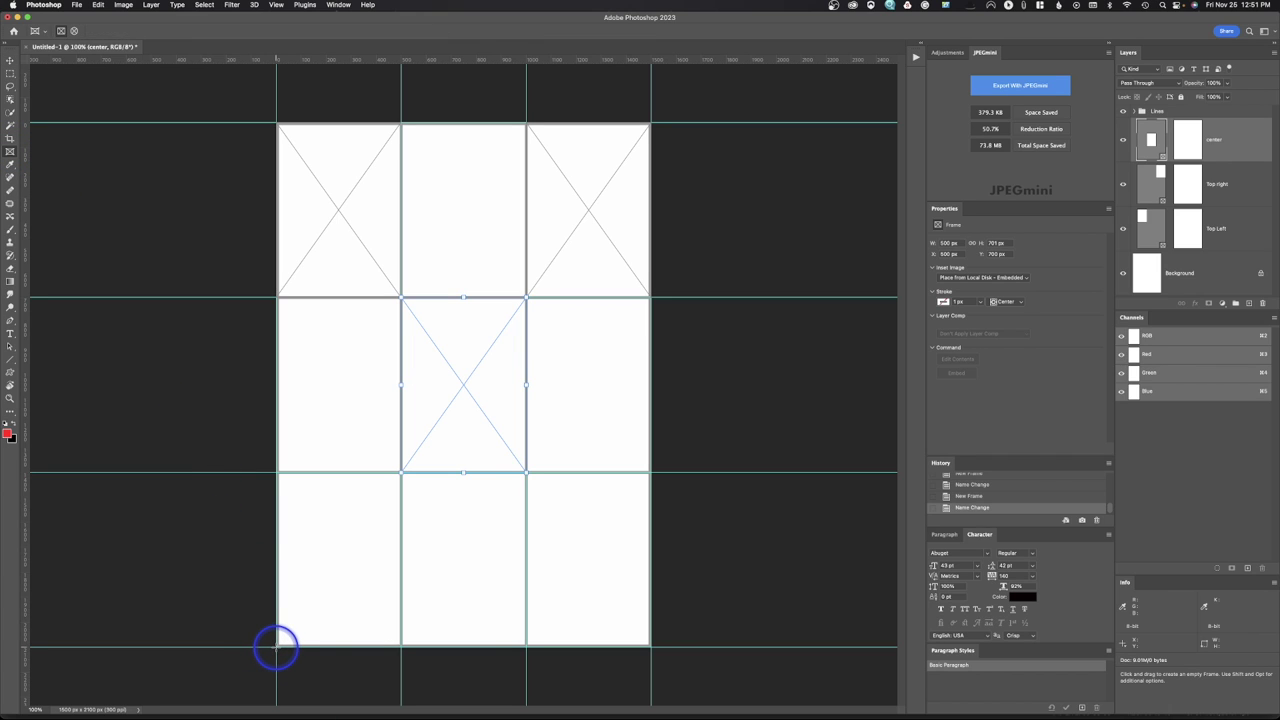
left_click_drag(276, 647, 402, 472)
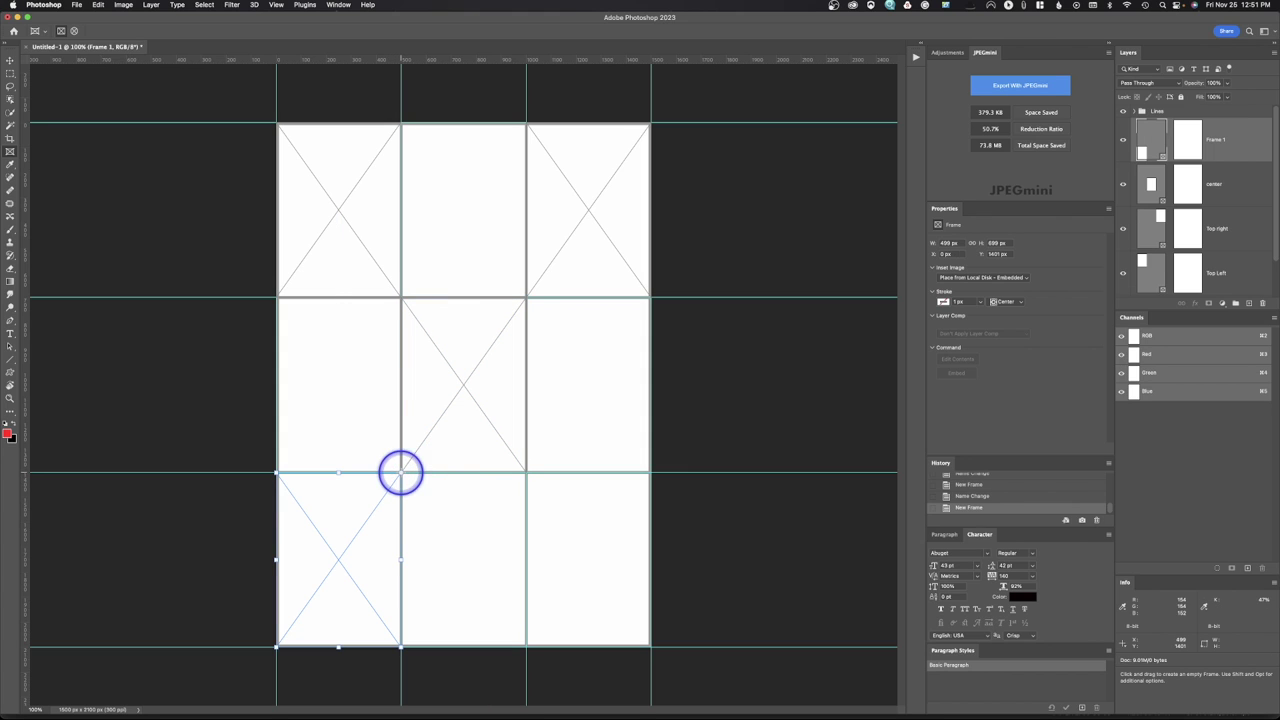
double_click(1216, 140)
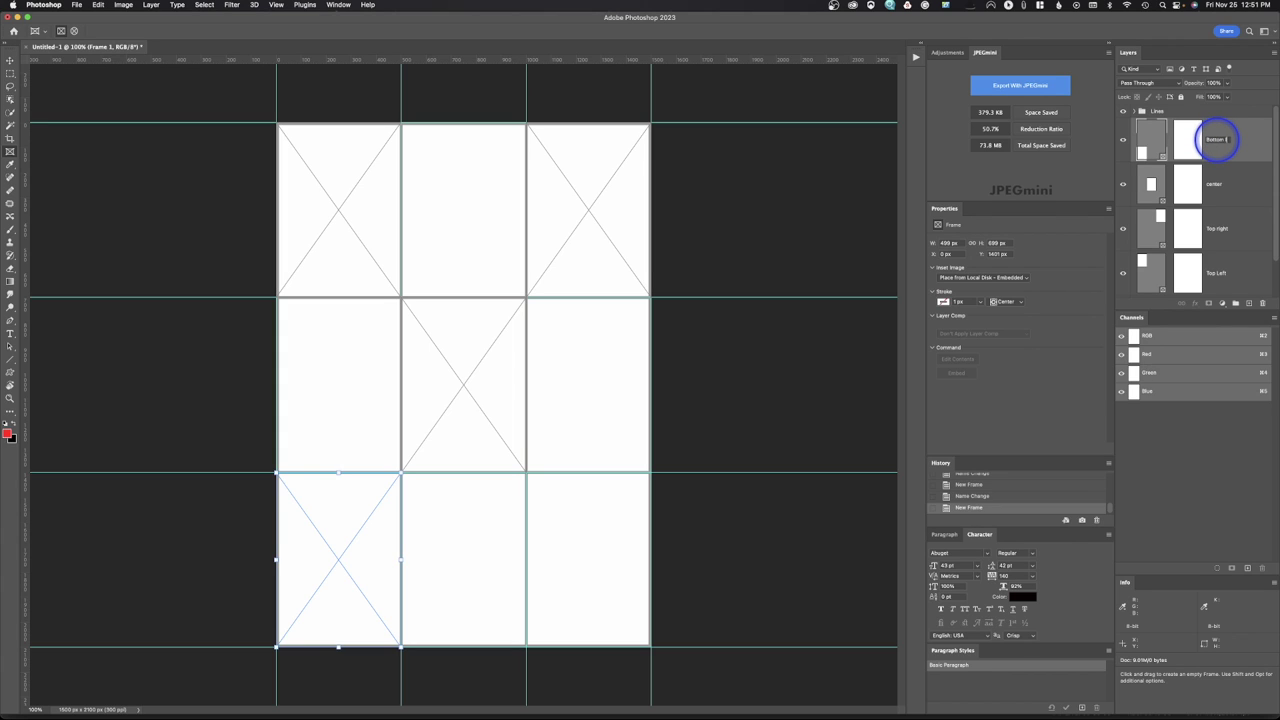
key("Return")
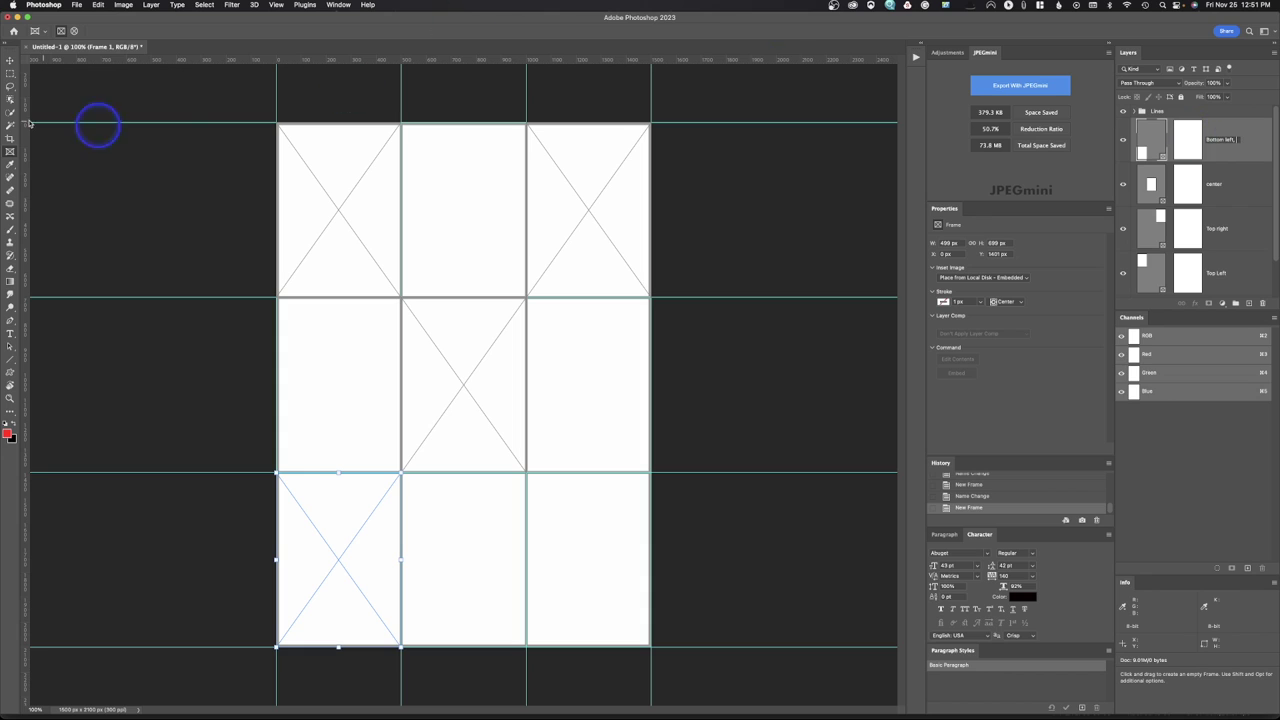
Draw a frame filling the bottom-right grid cell and name its layer Bottom right.
left_click(12, 148)
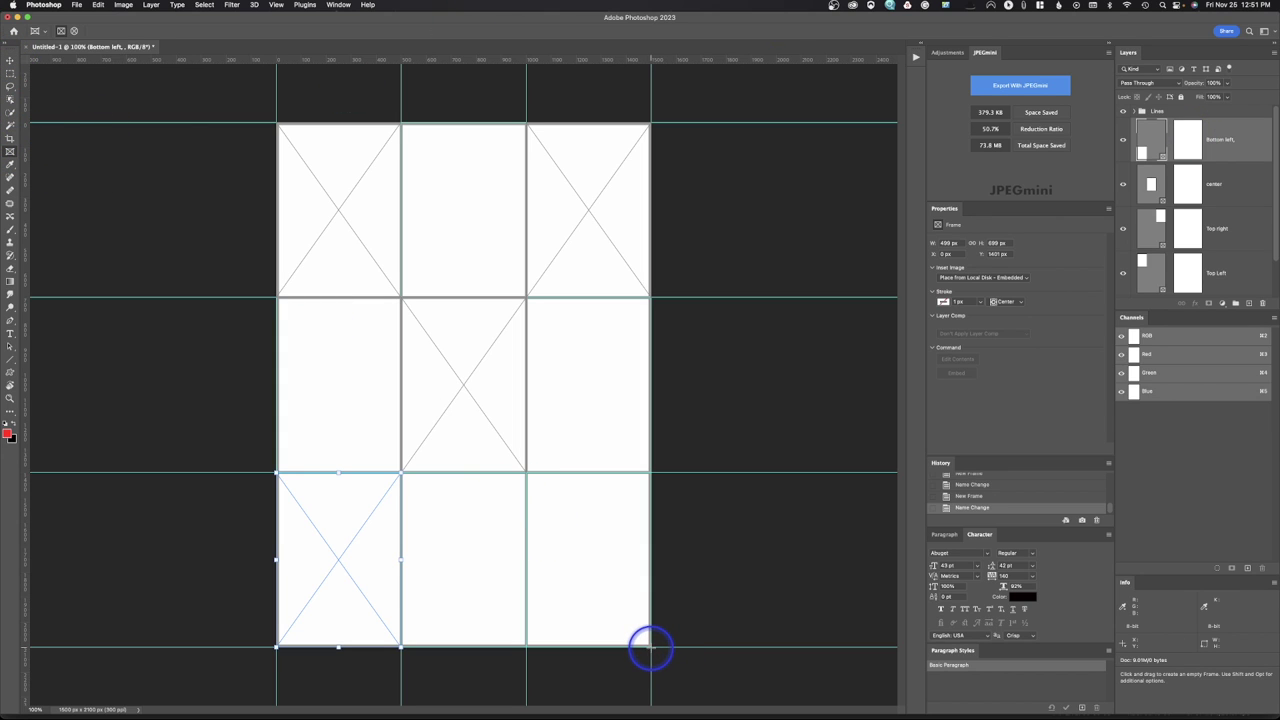
left_click_drag(651, 647, 527, 472)
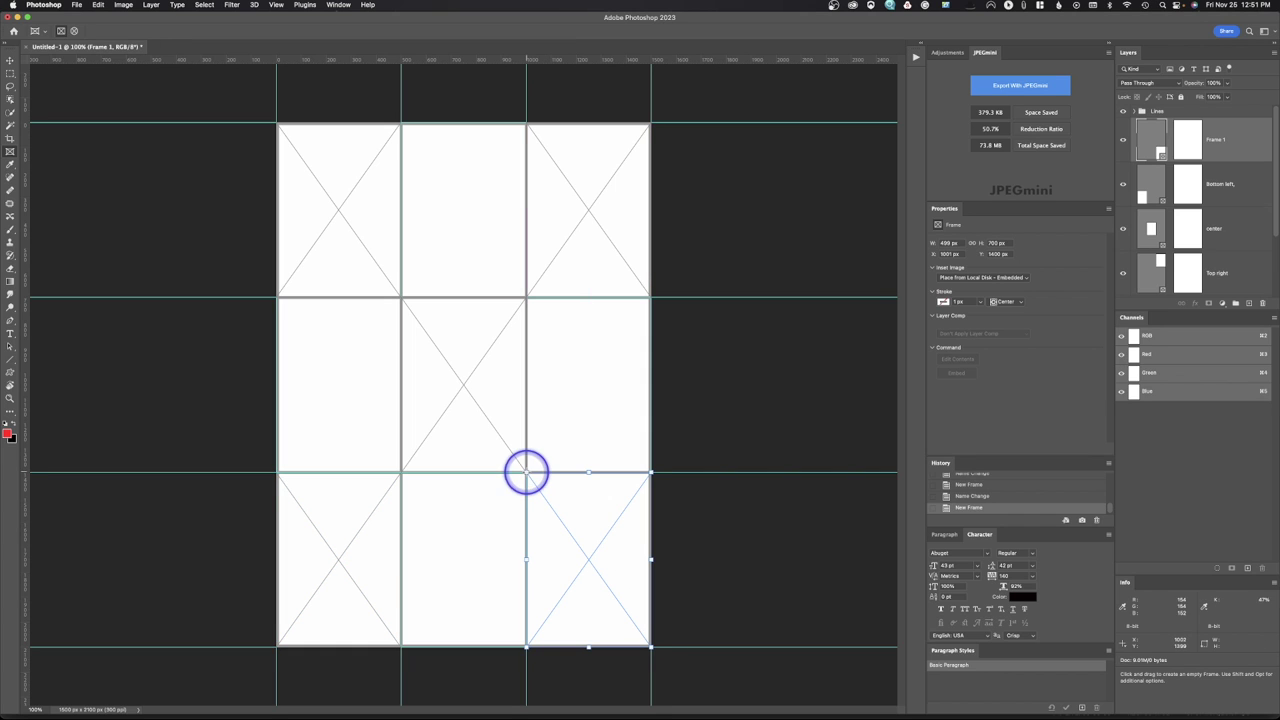
left_click(1220, 140)
double_click(1222, 139)
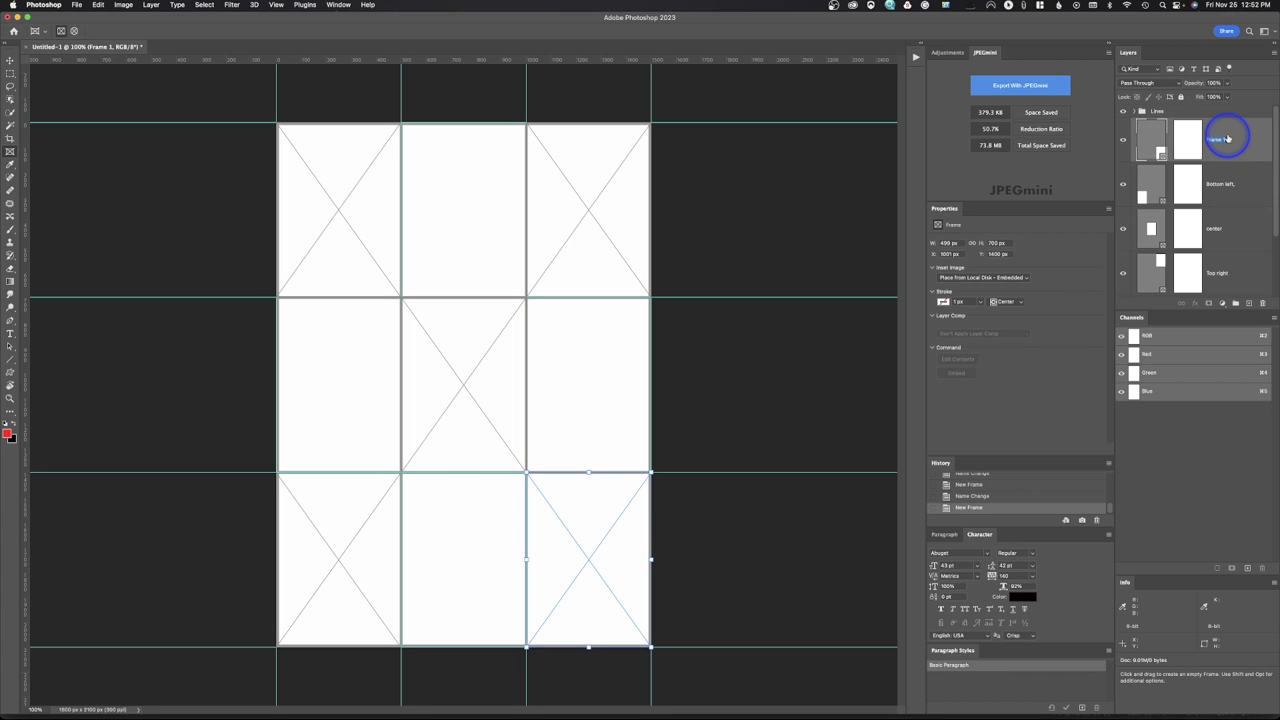
key("Return")
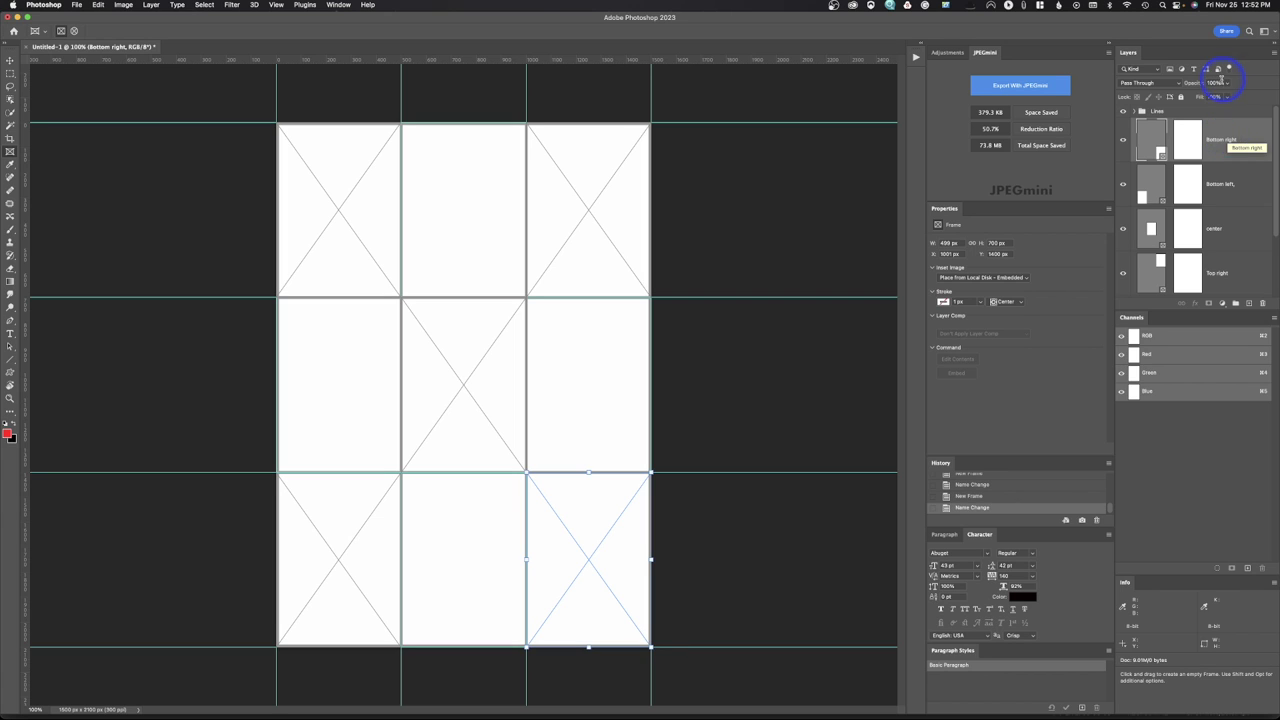
scroll(1238, 262, "down", 2)
scroll(1238, 262, "down", 1)
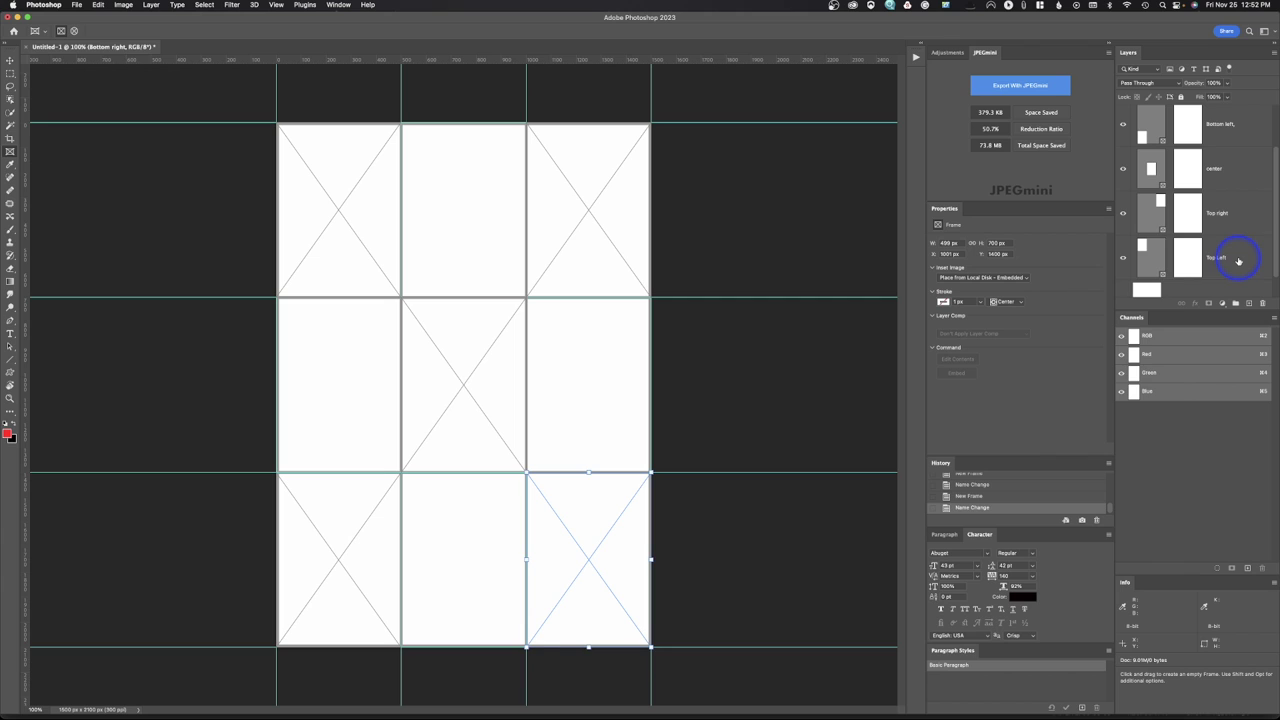
Group the five frame layers with Cmd+G and name the group Frames.
left_click(1238, 260, "shift")
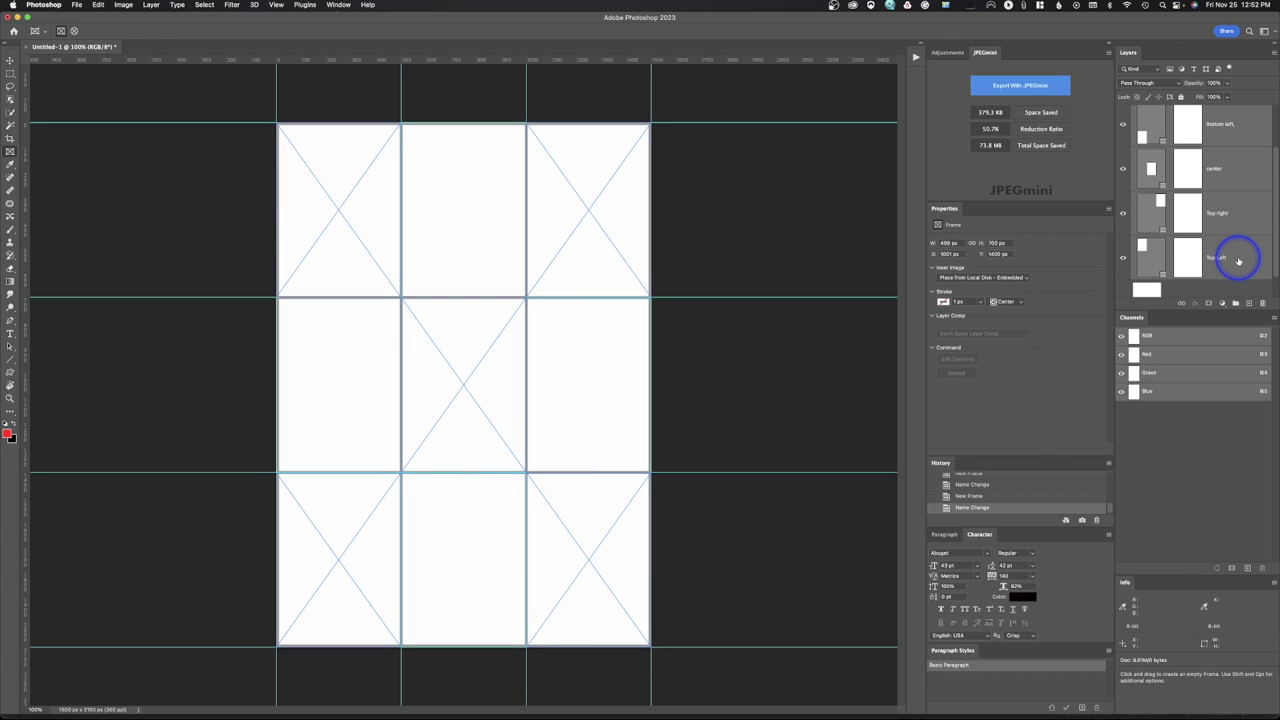
key("super+g")
double_click(1160, 122)
type("Fra")
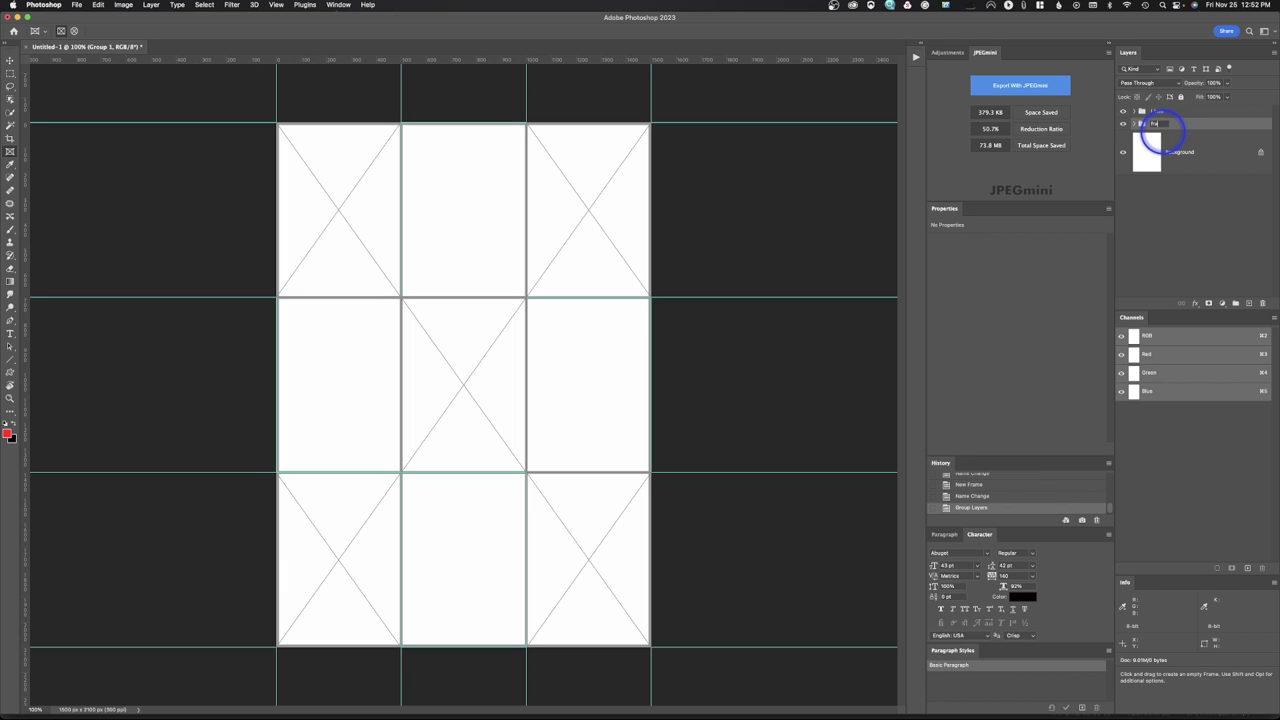
type("mes")
key("Return")
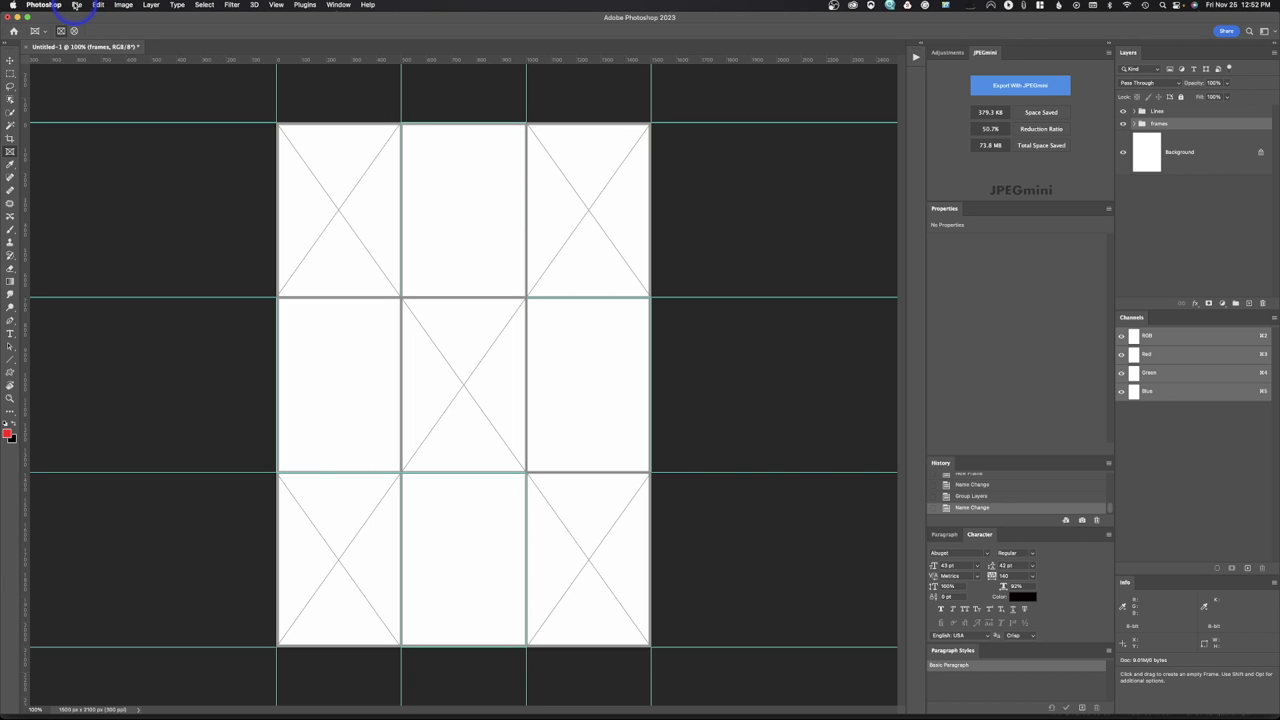
left_click(77, 6)
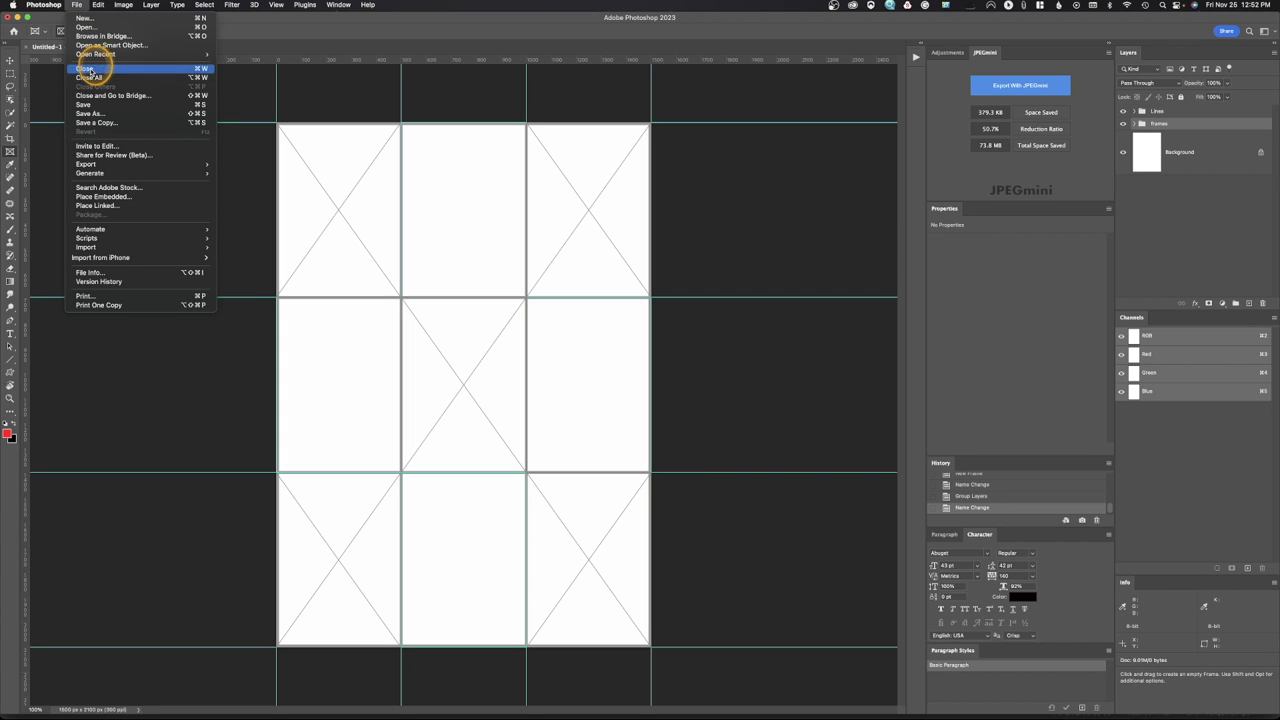
Save the template to the computer as 5X7 vertical template.psd in Photoshop format.
left_click(92, 113)
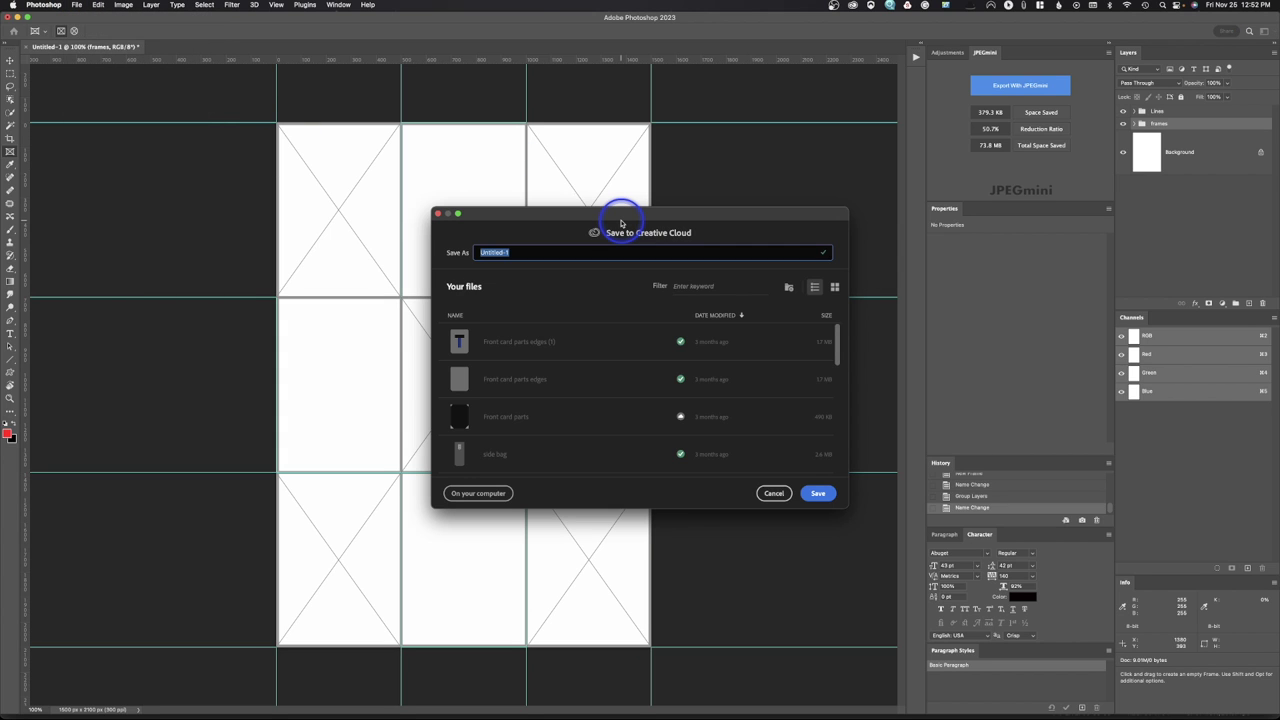
left_click(480, 493)
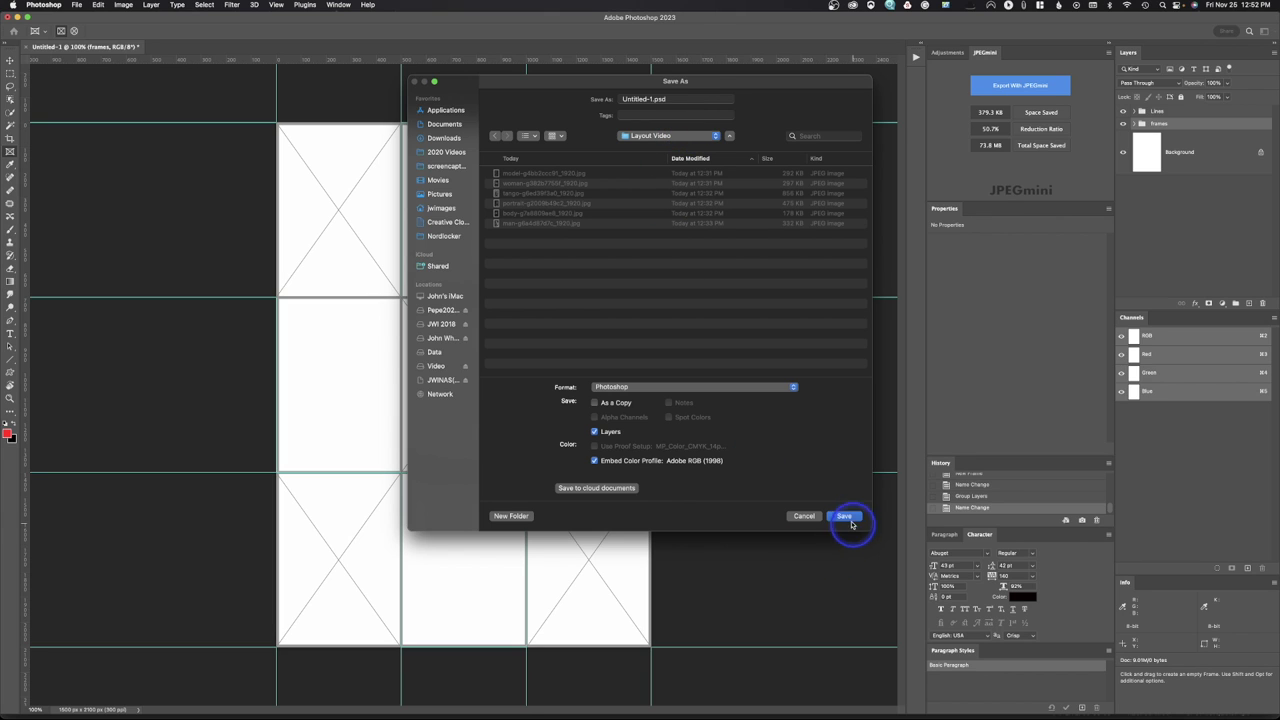
left_click(622, 97)
type("S")
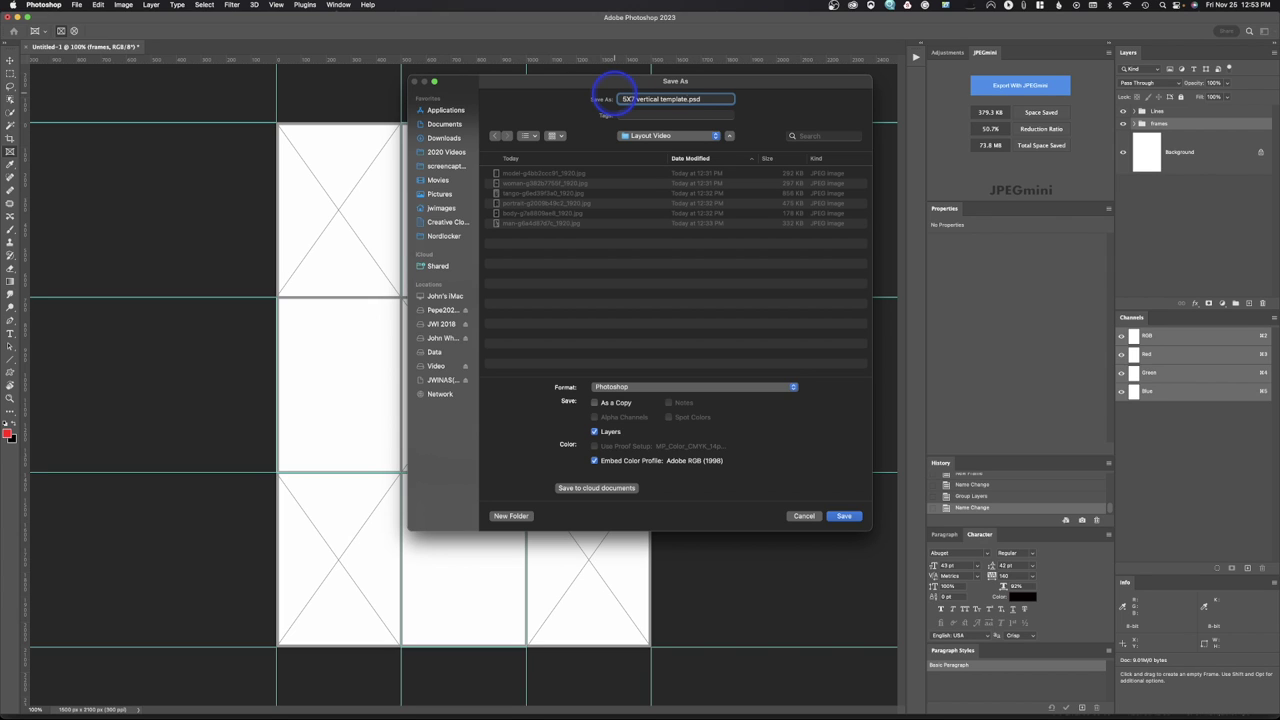
key("Return")
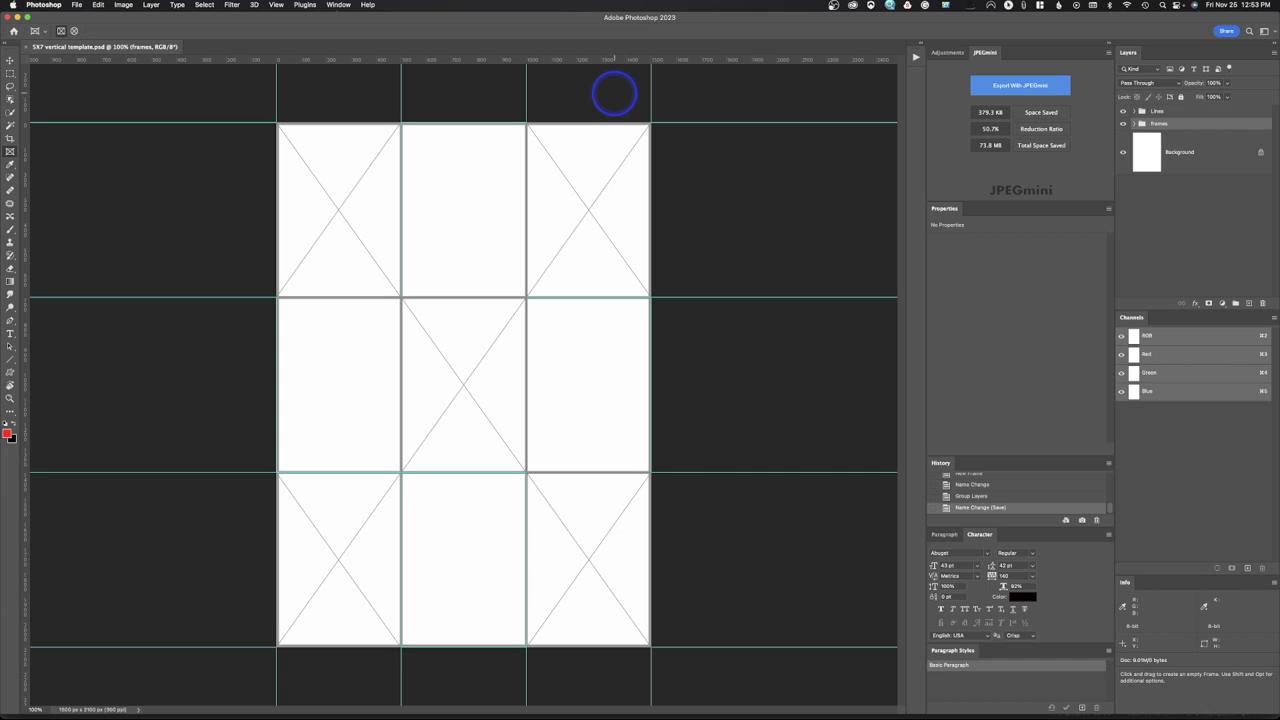
Hide the guides, select the Top Left frame inside the Frames group, and show its image sources.
key("super+semicolon")
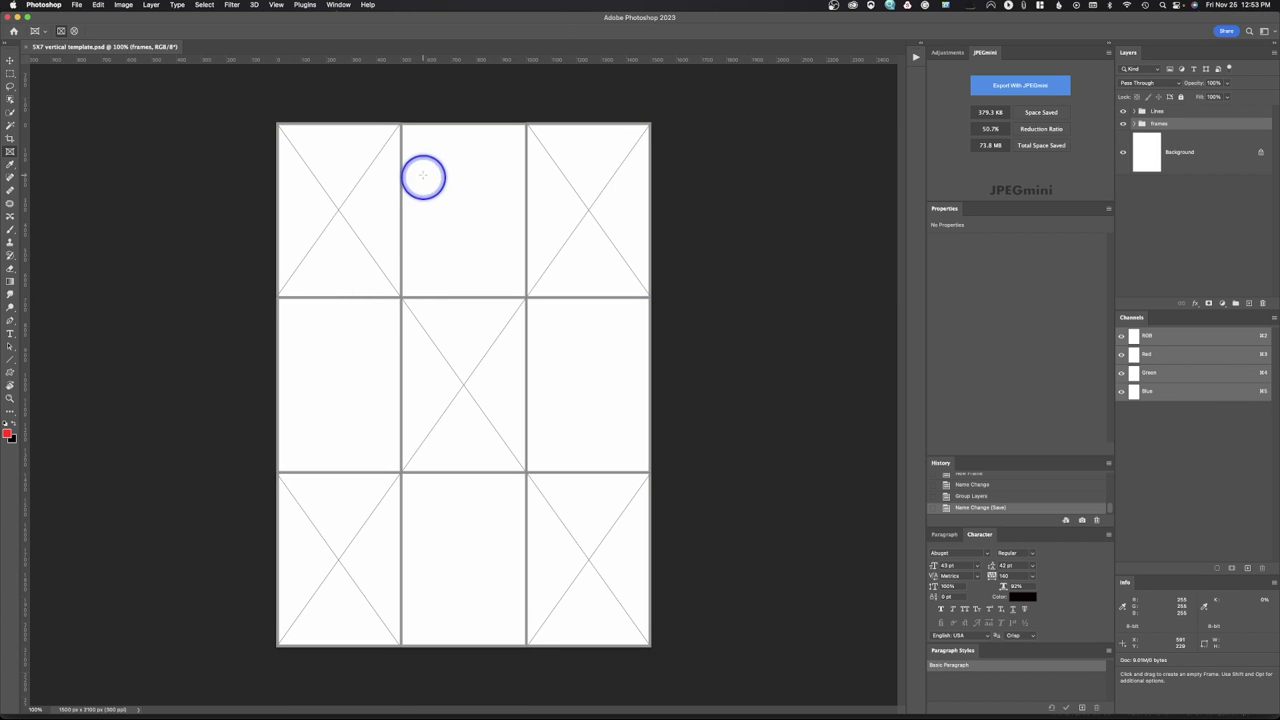
left_click(1136, 122)
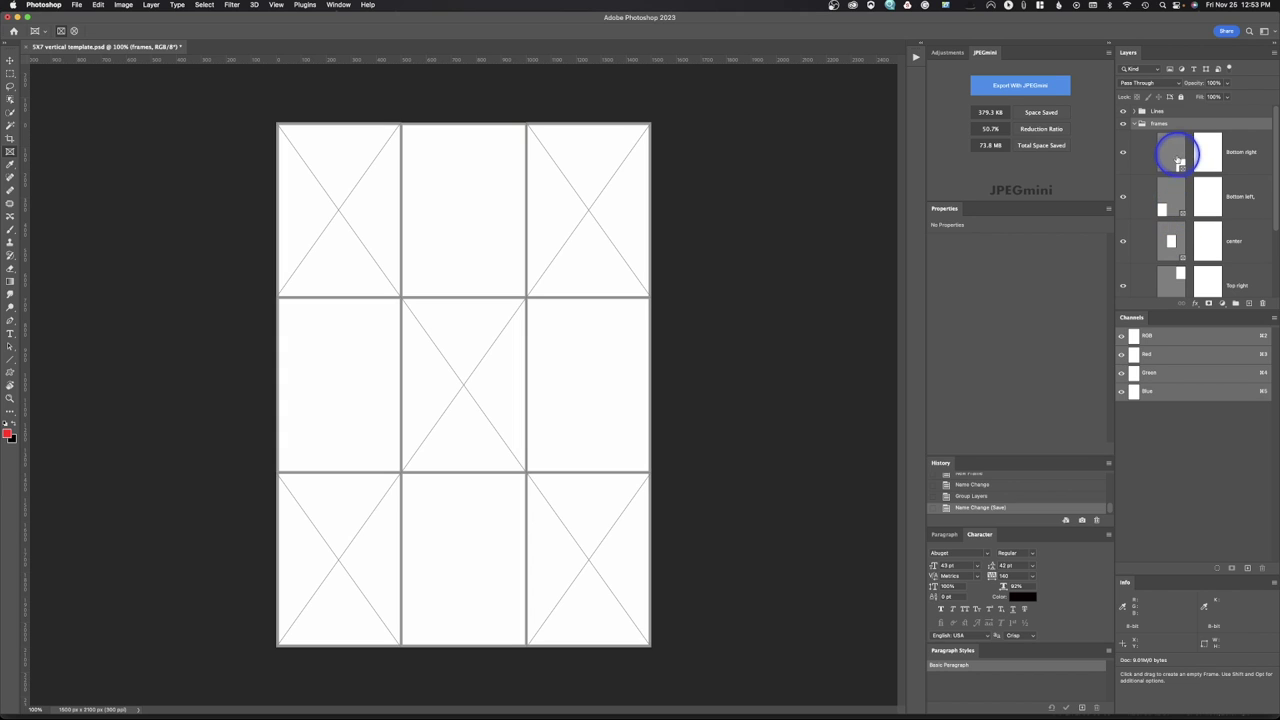
scroll(1174, 155, "down", 2)
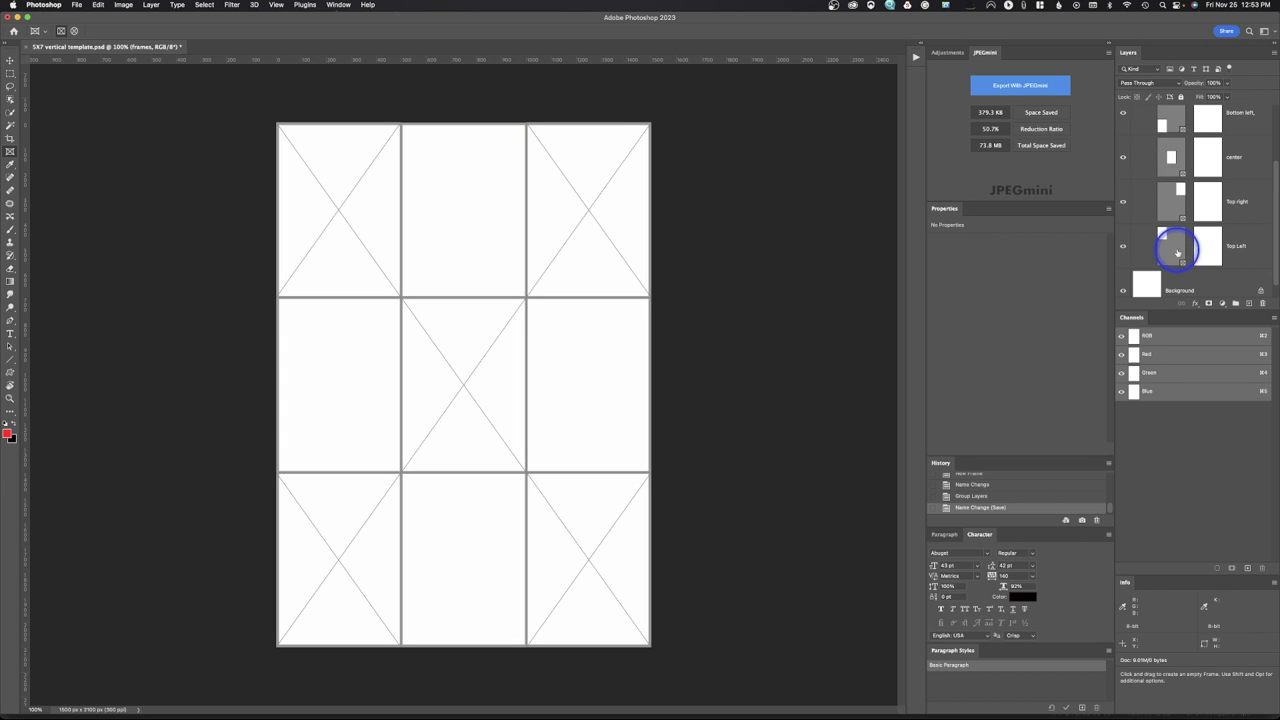
left_click(1166, 246)
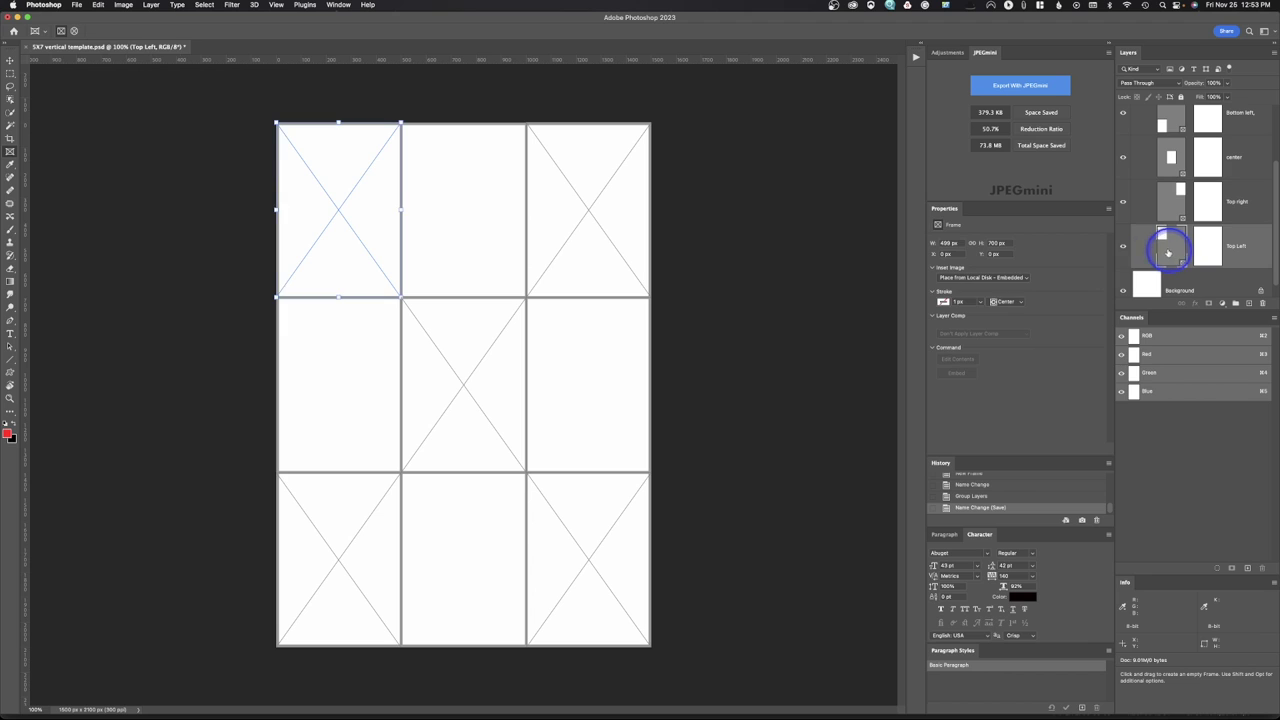
left_click(959, 278)
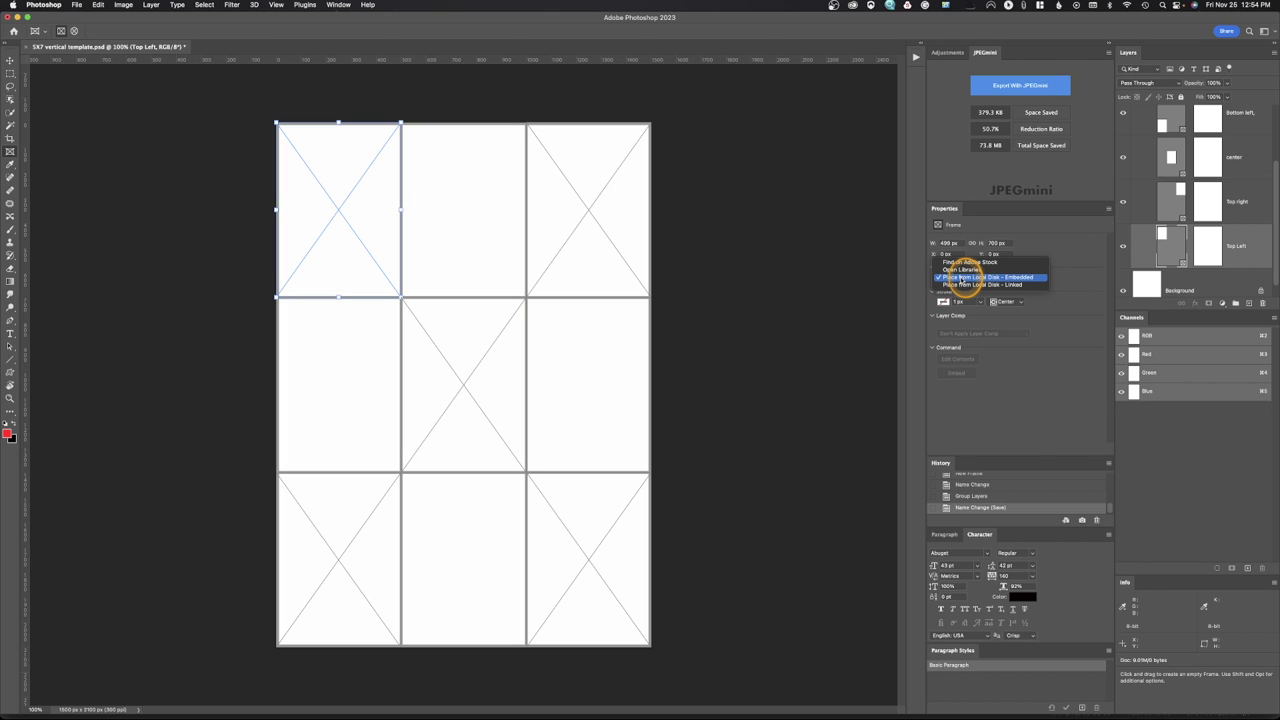
Embed the black-and-white body photo from local disk into the Top Left frame.
left_click(968, 277)
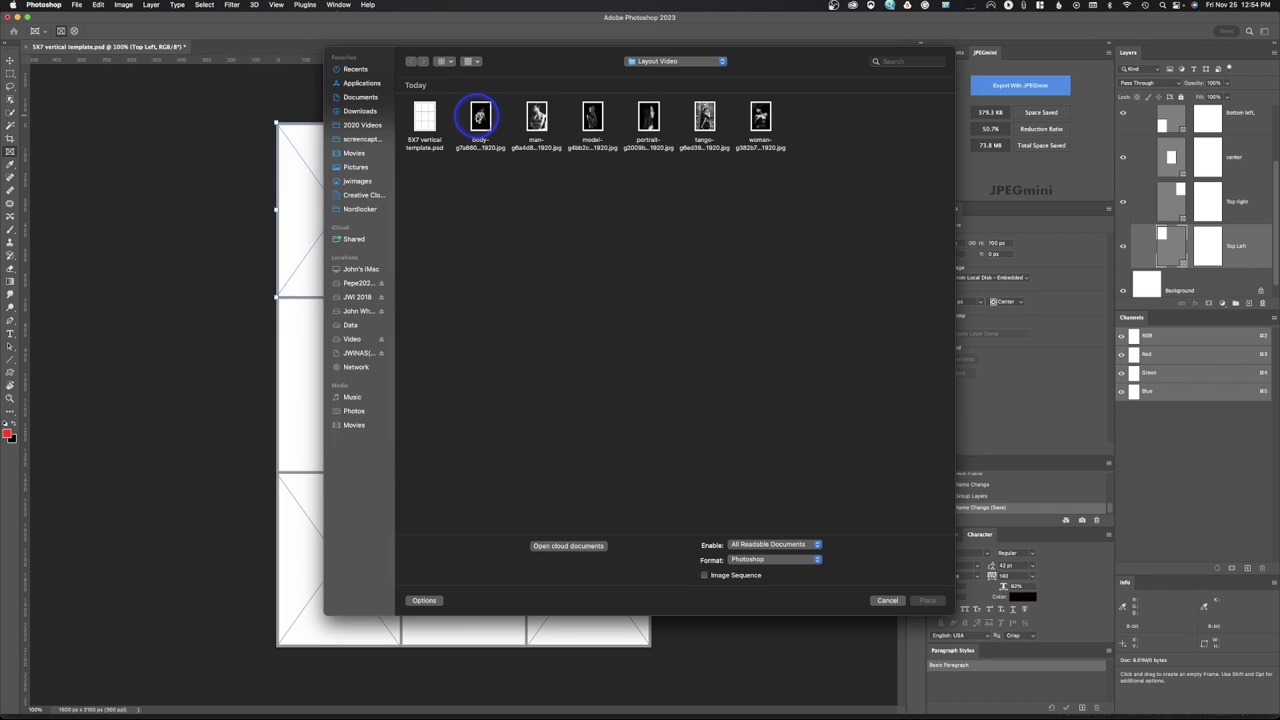
double_click(480, 116)
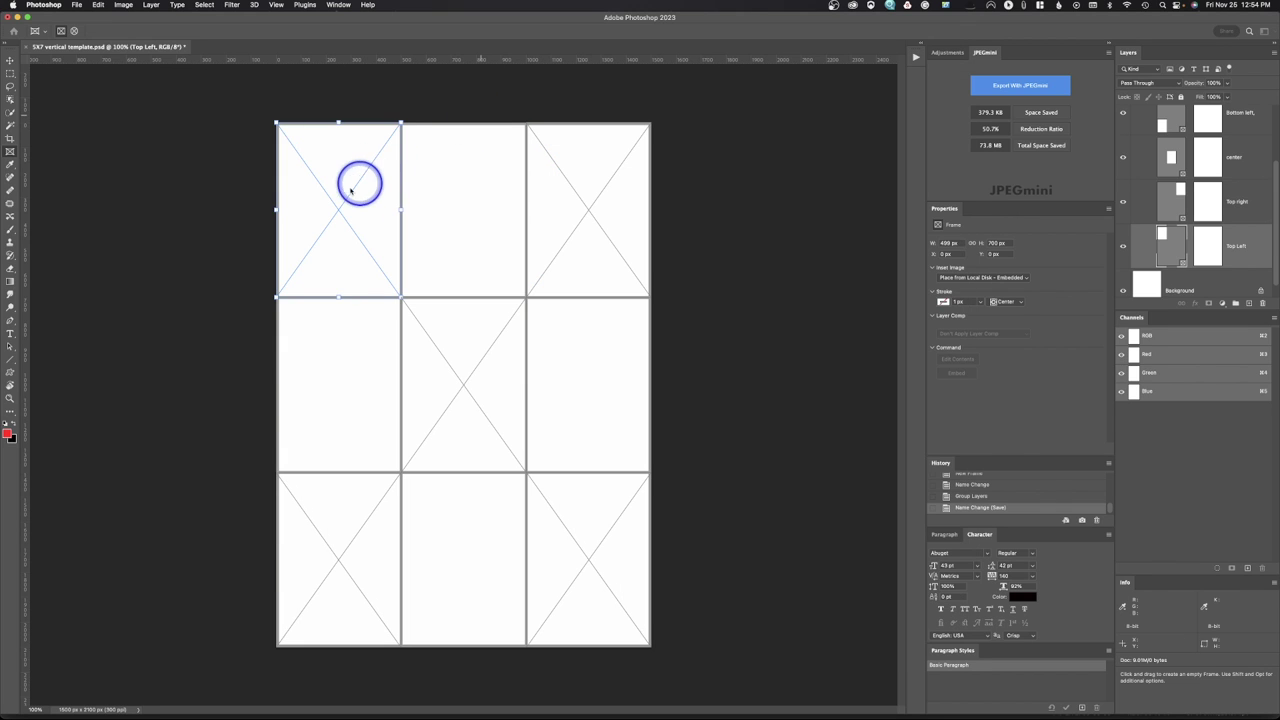
left_click(1177, 209)
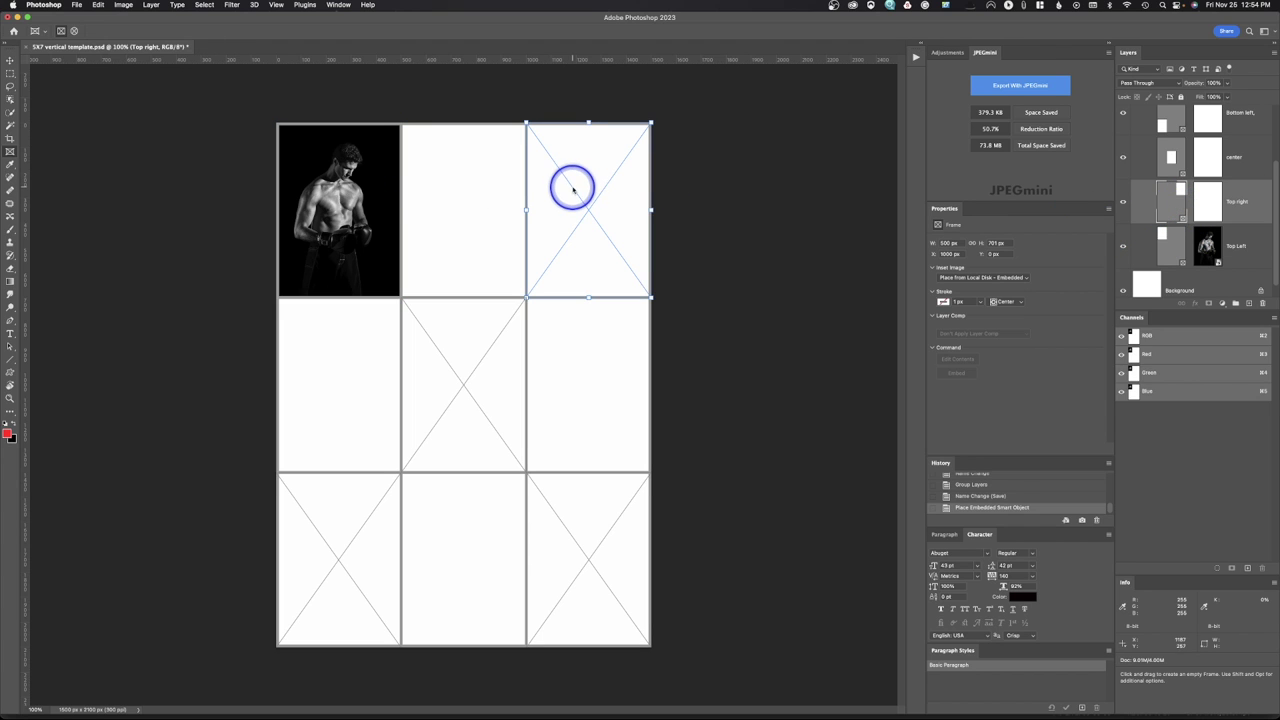
Embed the man photo from local disk into the Top right frame.
left_click(971, 277)
left_click(973, 277)
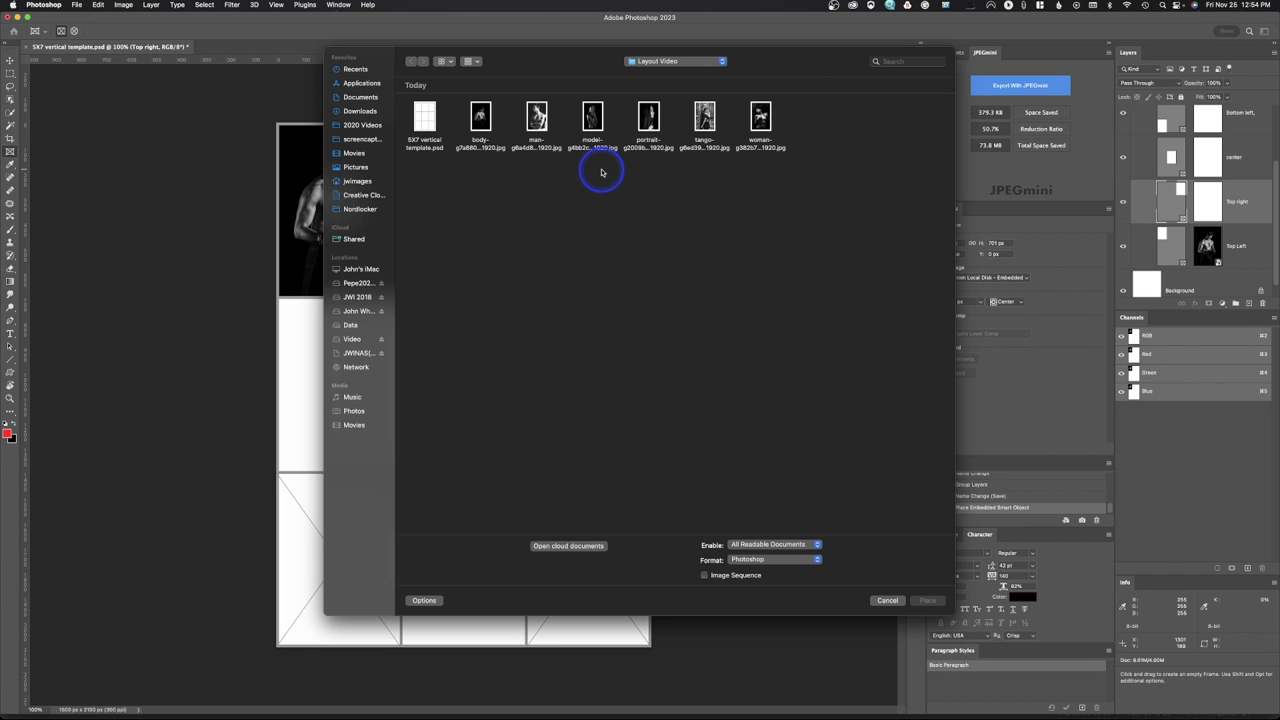
double_click(536, 117)
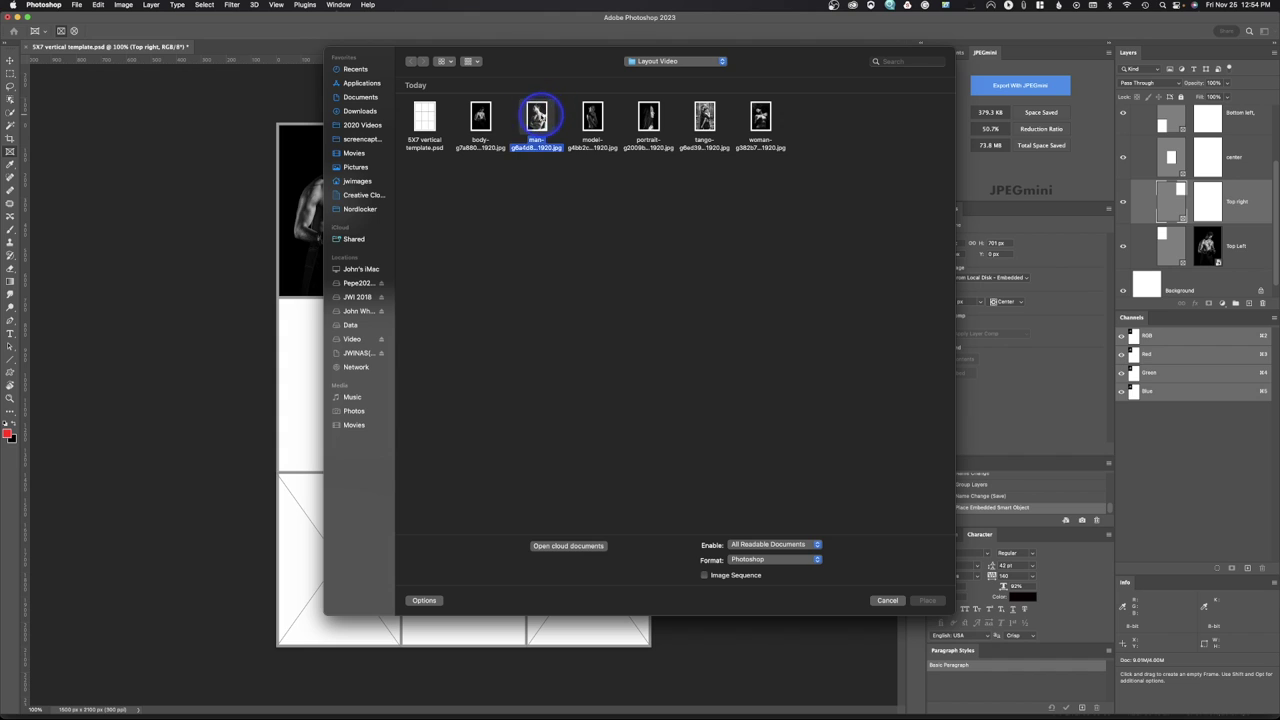
left_click(728, 166)
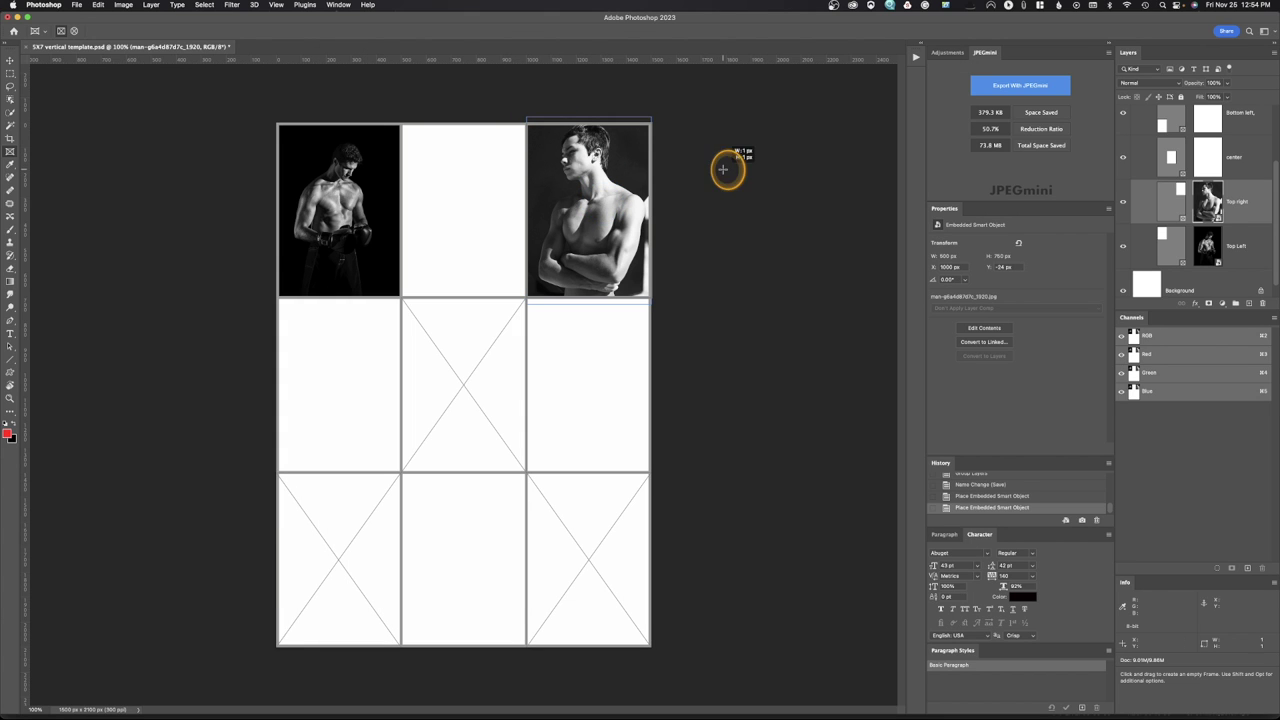
Embed the tango couple photo from local disk into the center frame.
left_click(1170, 152)
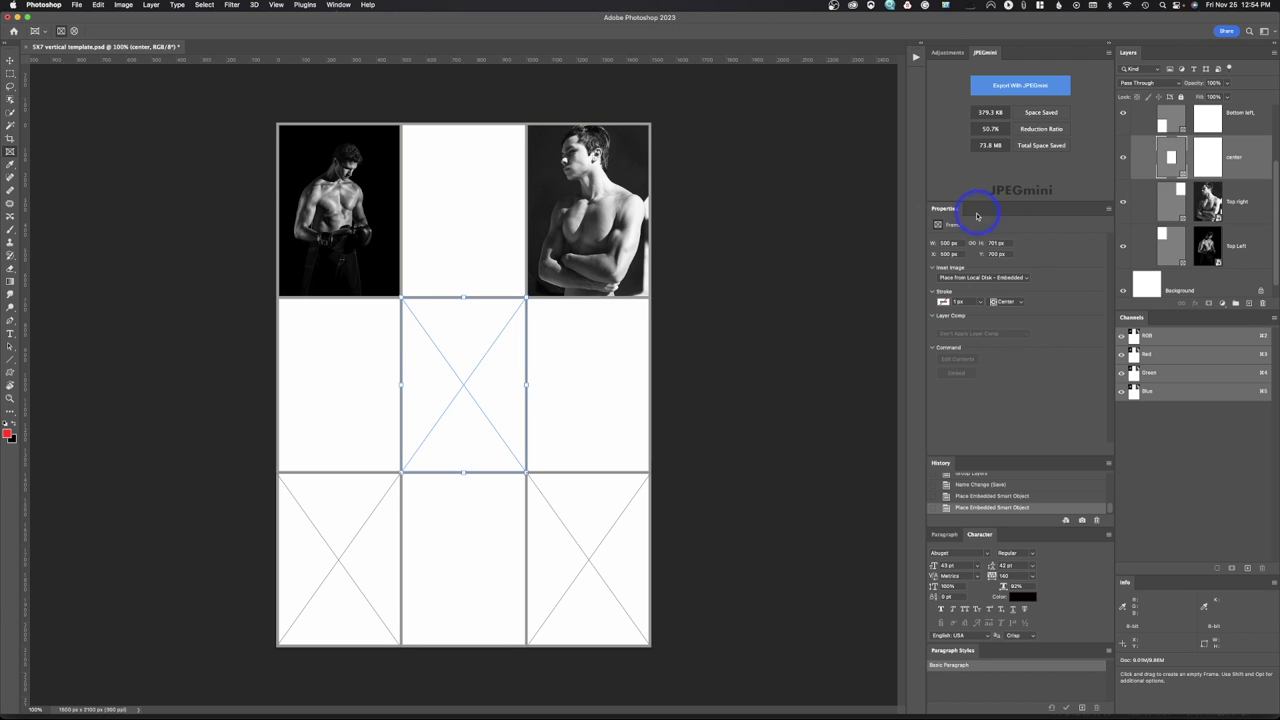
left_click(980, 277)
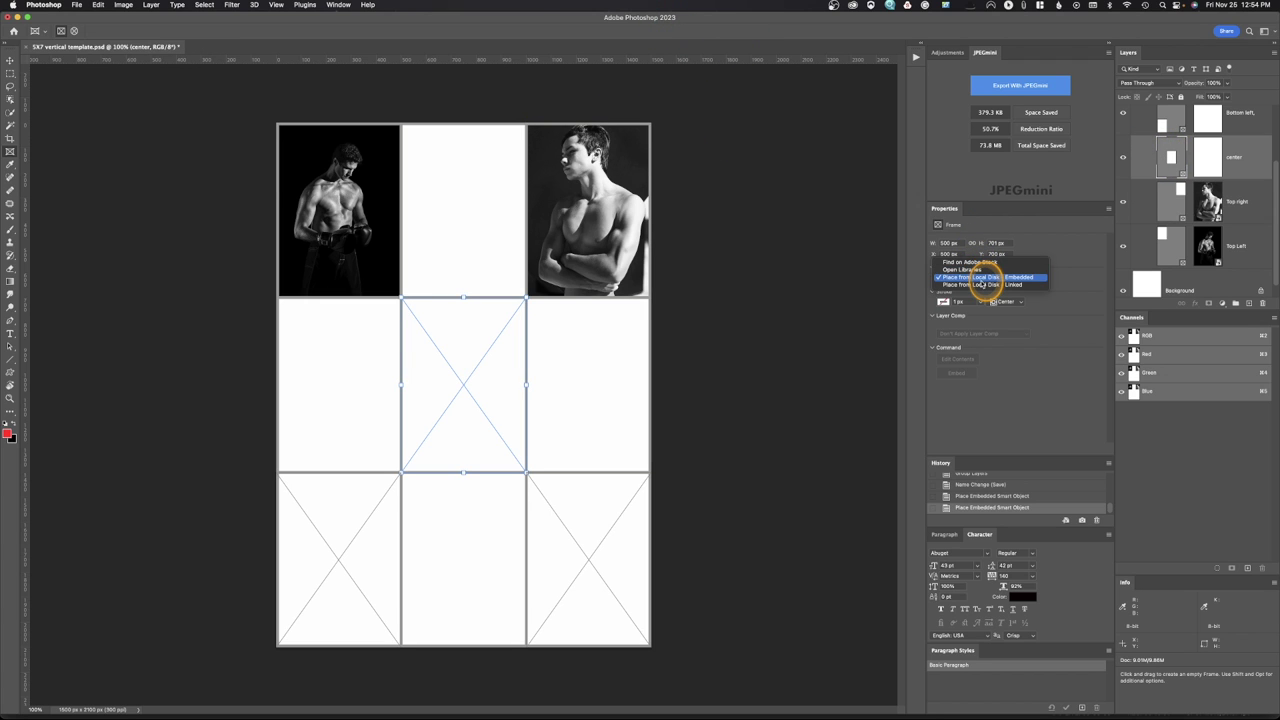
left_click(995, 272)
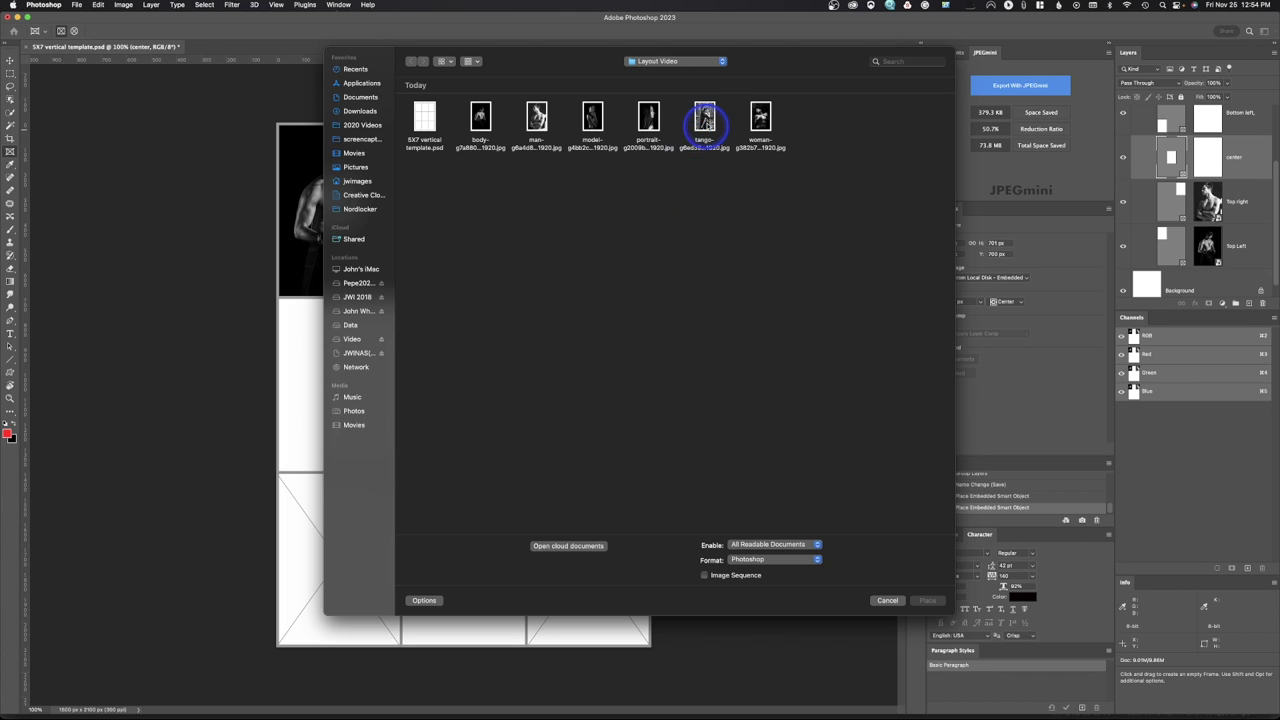
double_click(705, 115)
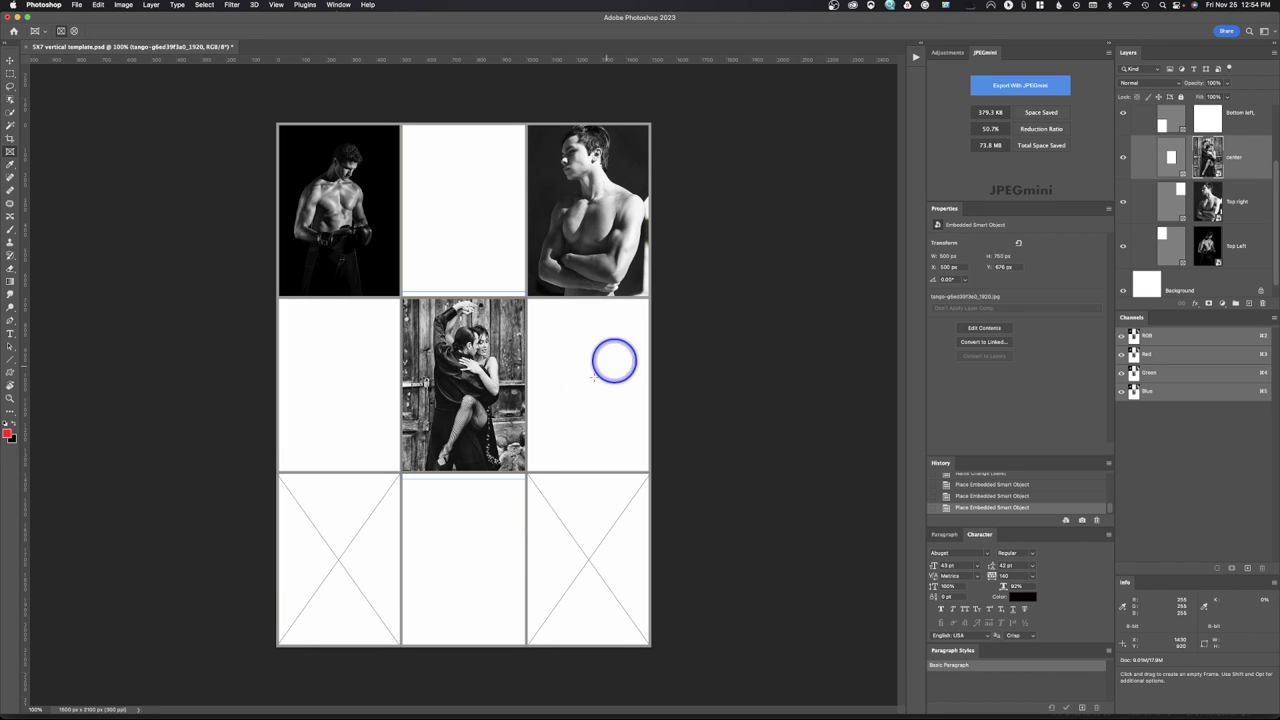
left_click(349, 537)
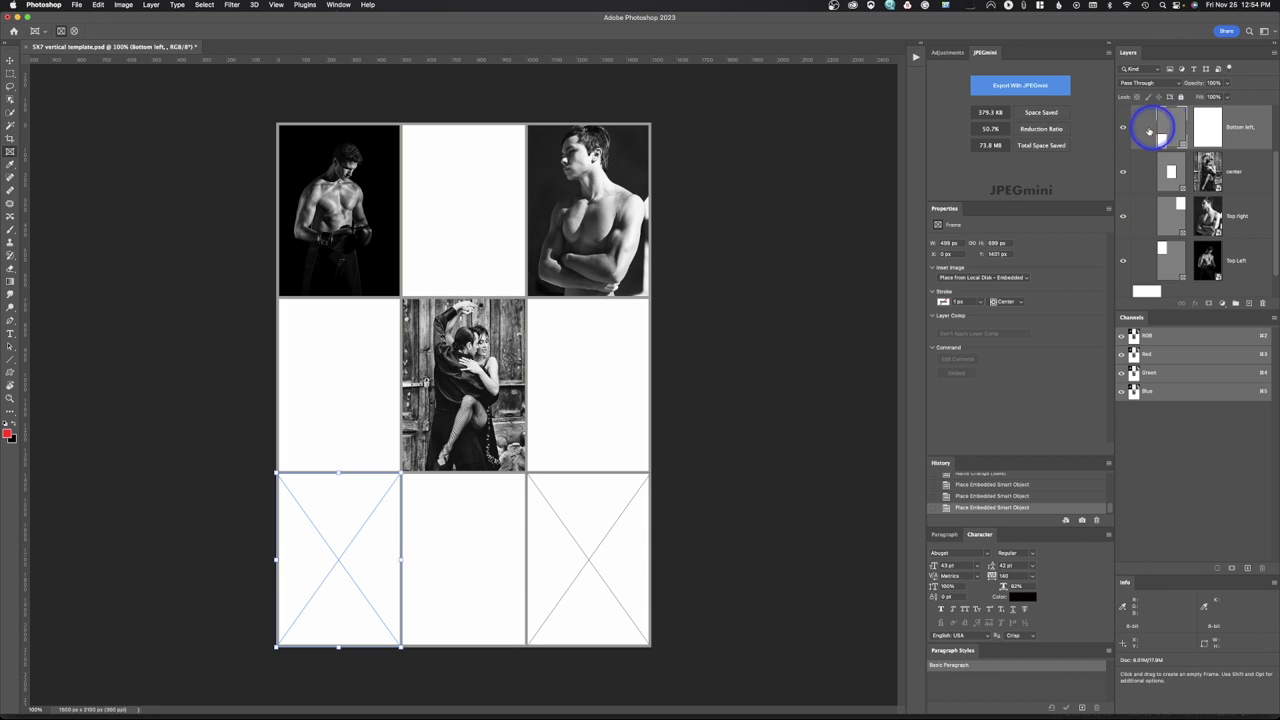
Embed the model photo from local disk into the Bottom left frame.
left_click(1018, 278)
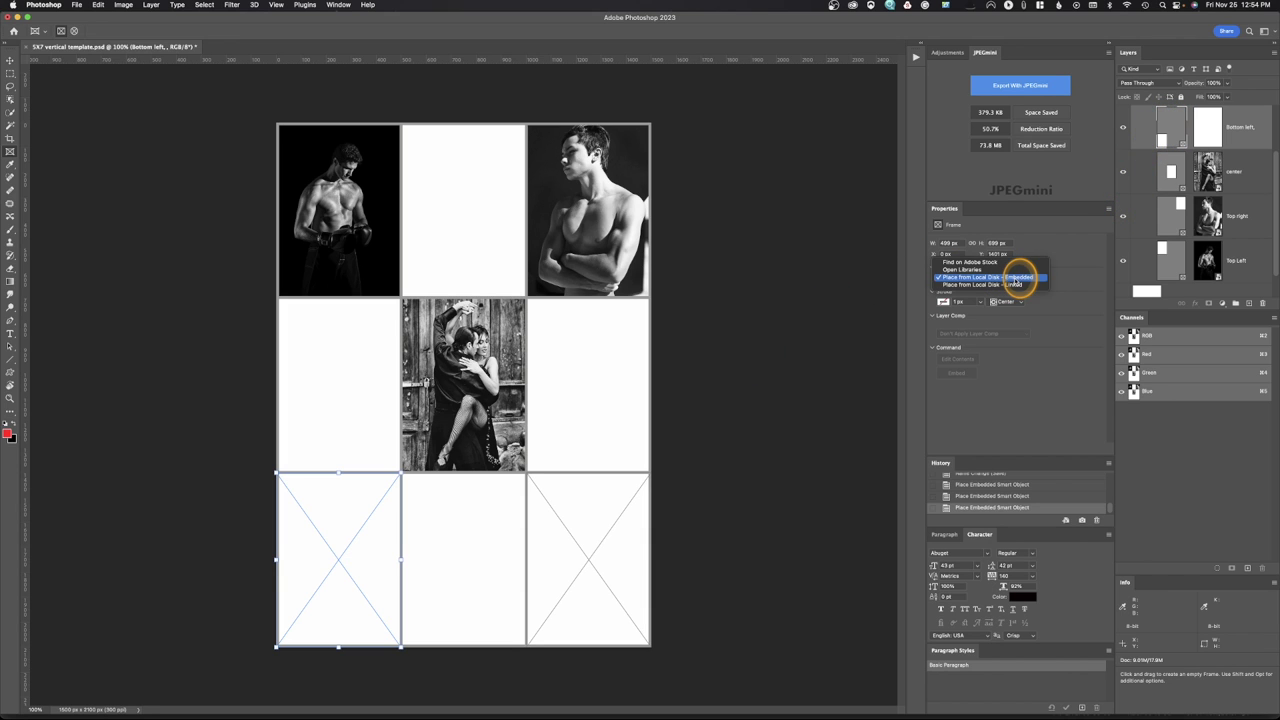
left_click(1015, 279)
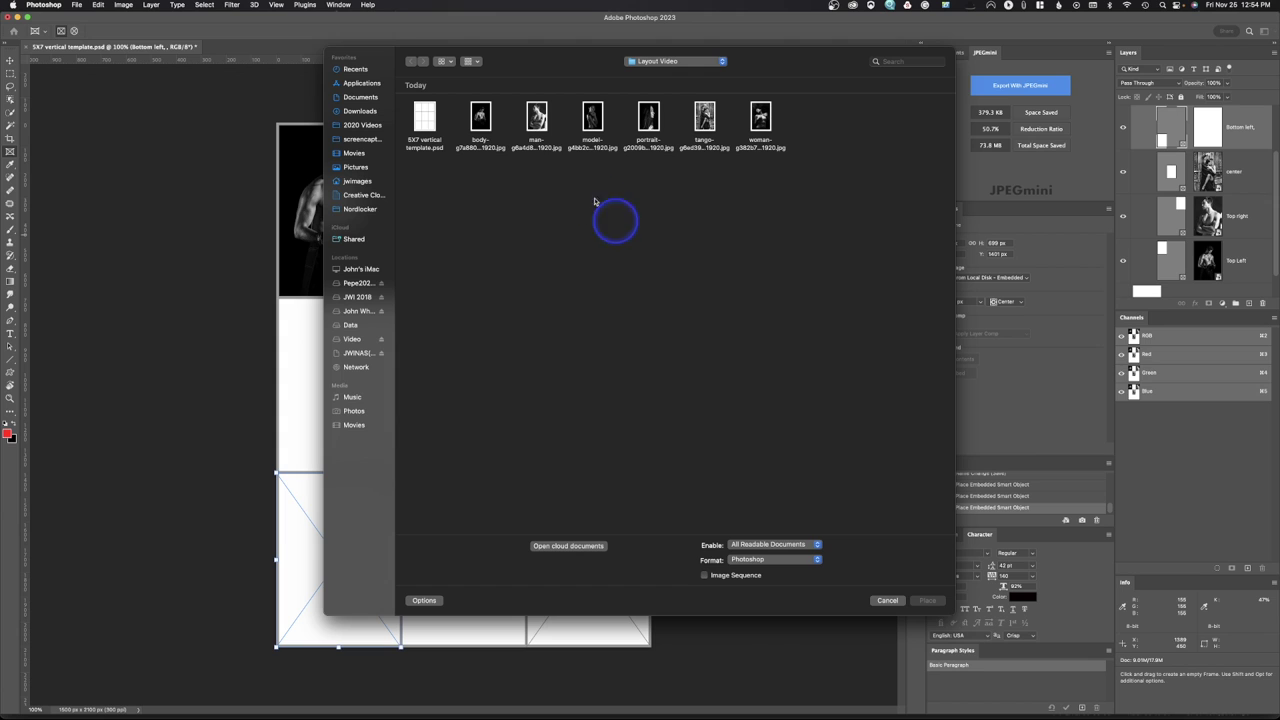
left_click(590, 120)
double_click(590, 120)
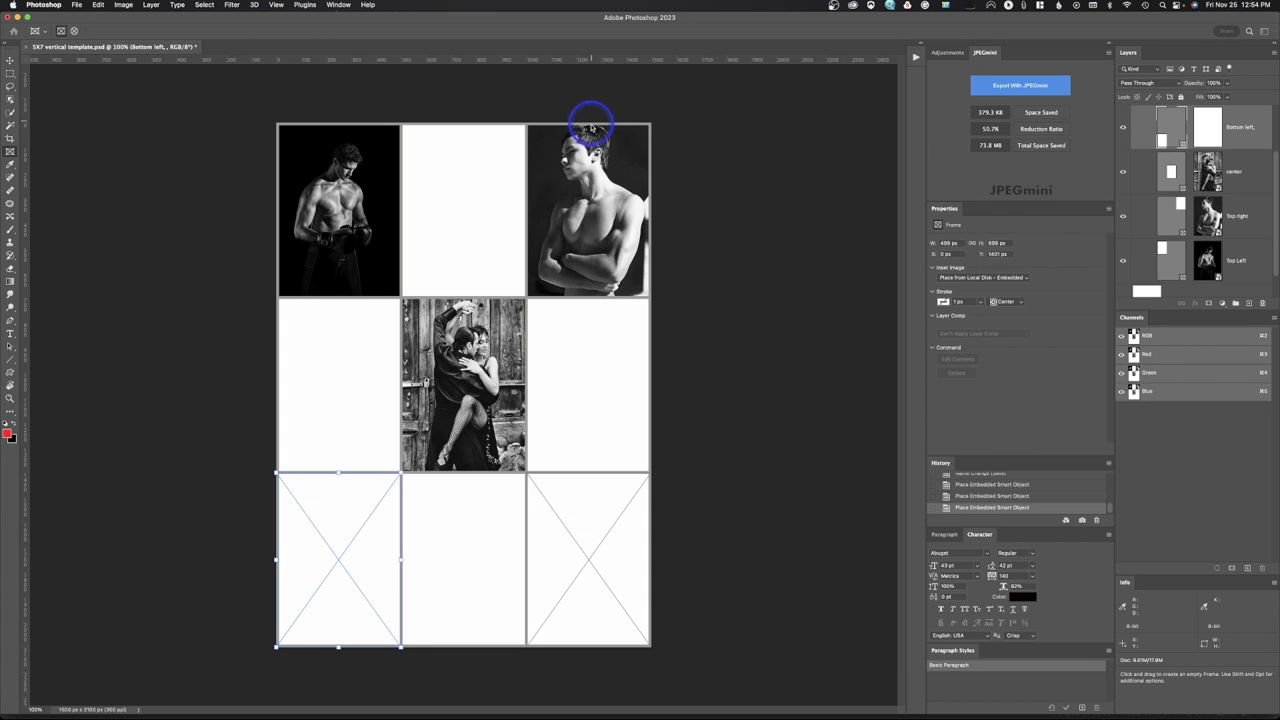
Embed the woman photo into the Bottom right frame and switch to the Move tool.
left_click(606, 524)
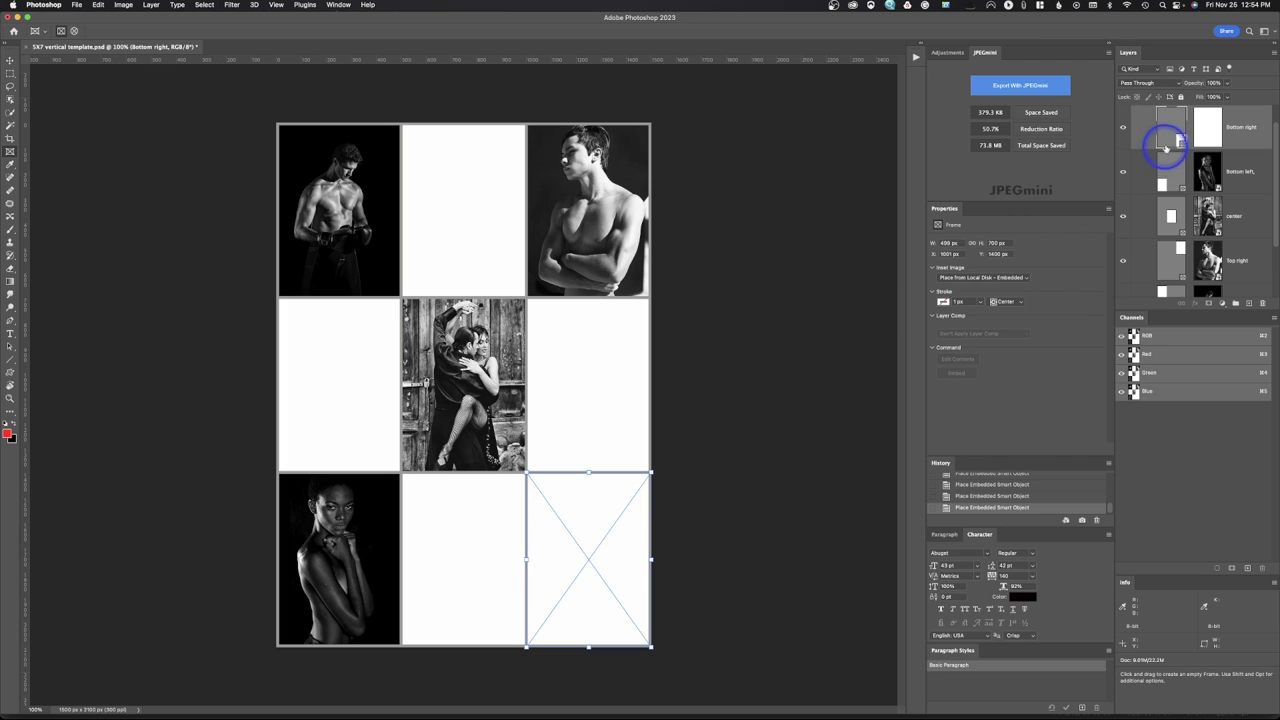
left_click(985, 277)
left_click(986, 279)
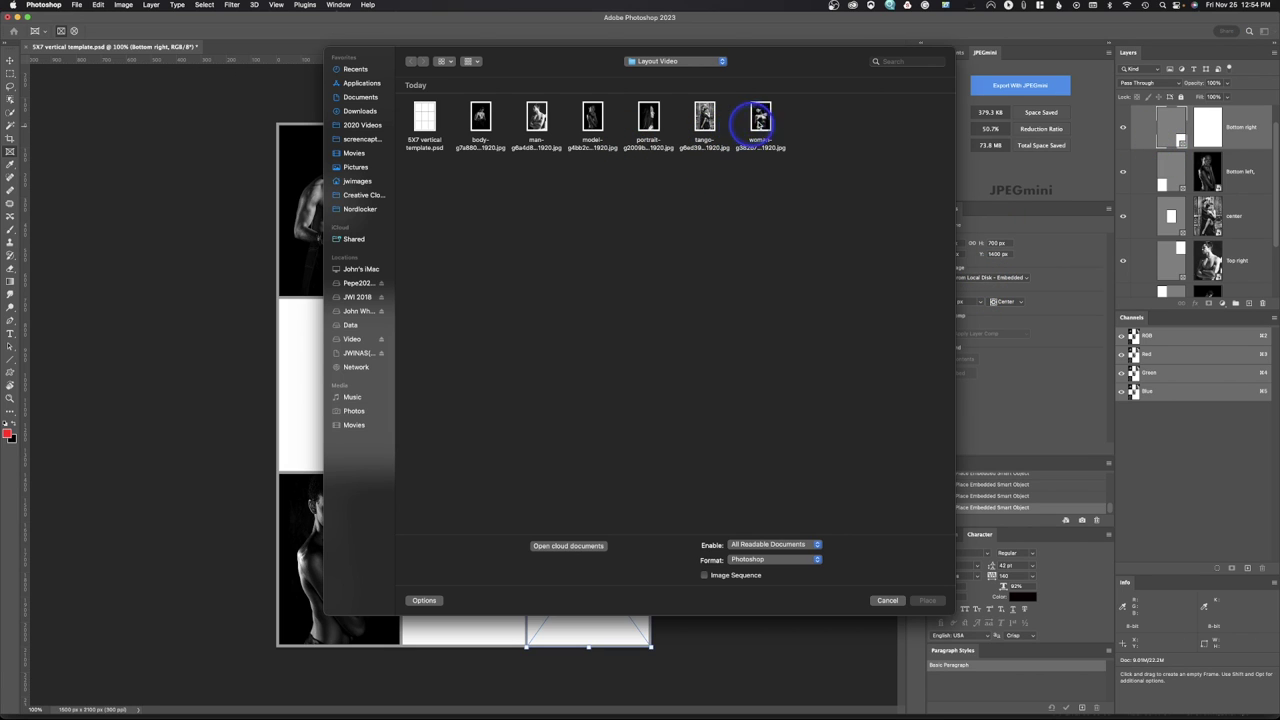
double_click(760, 120)
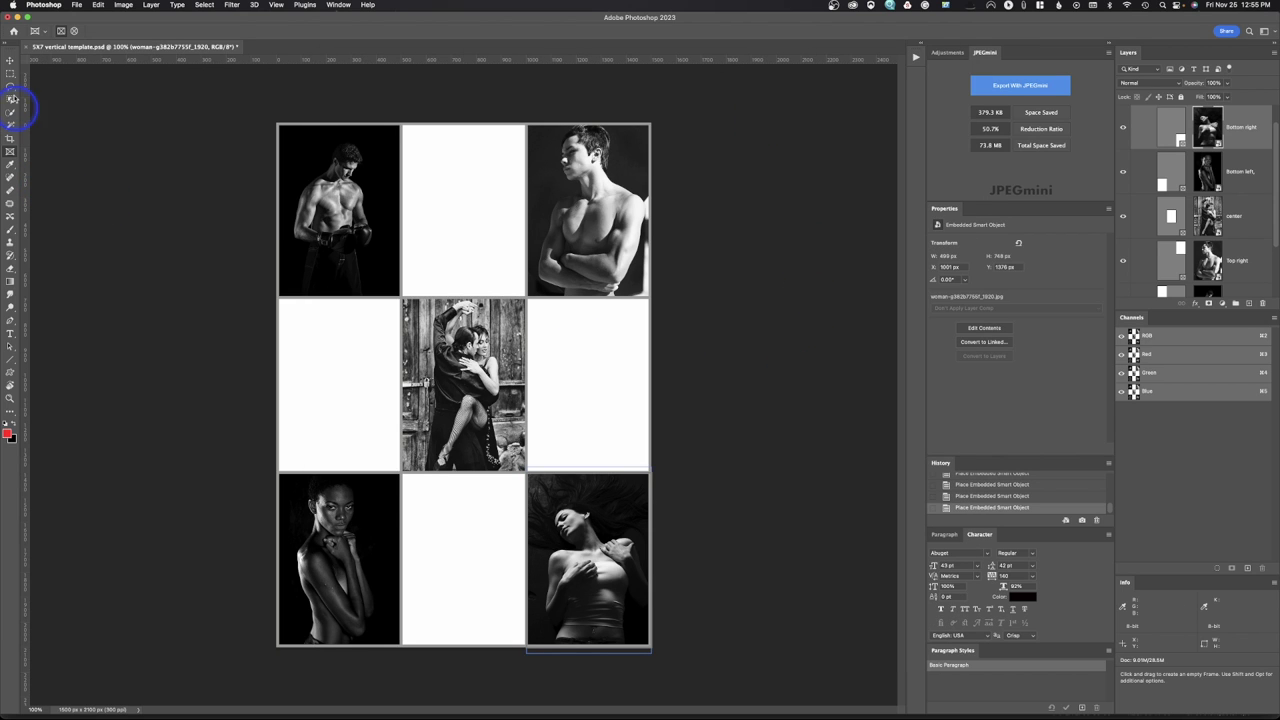
left_click(9, 61)
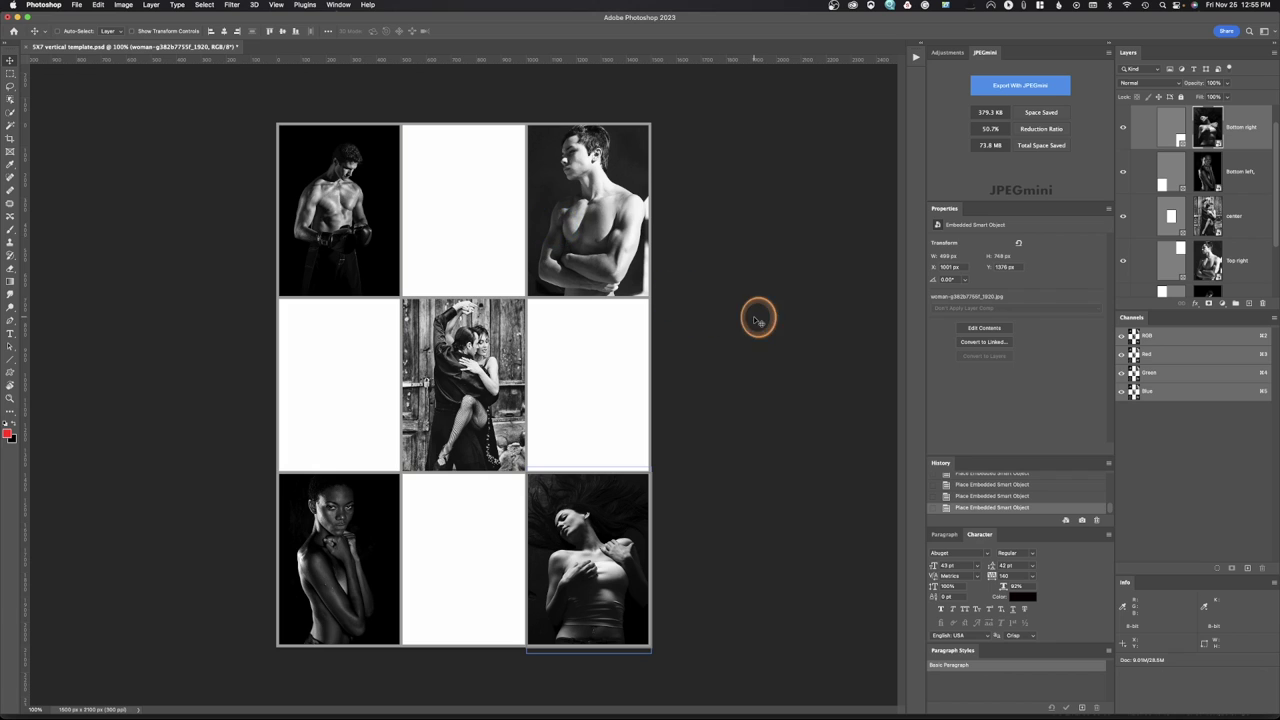
left_click(1178, 112)
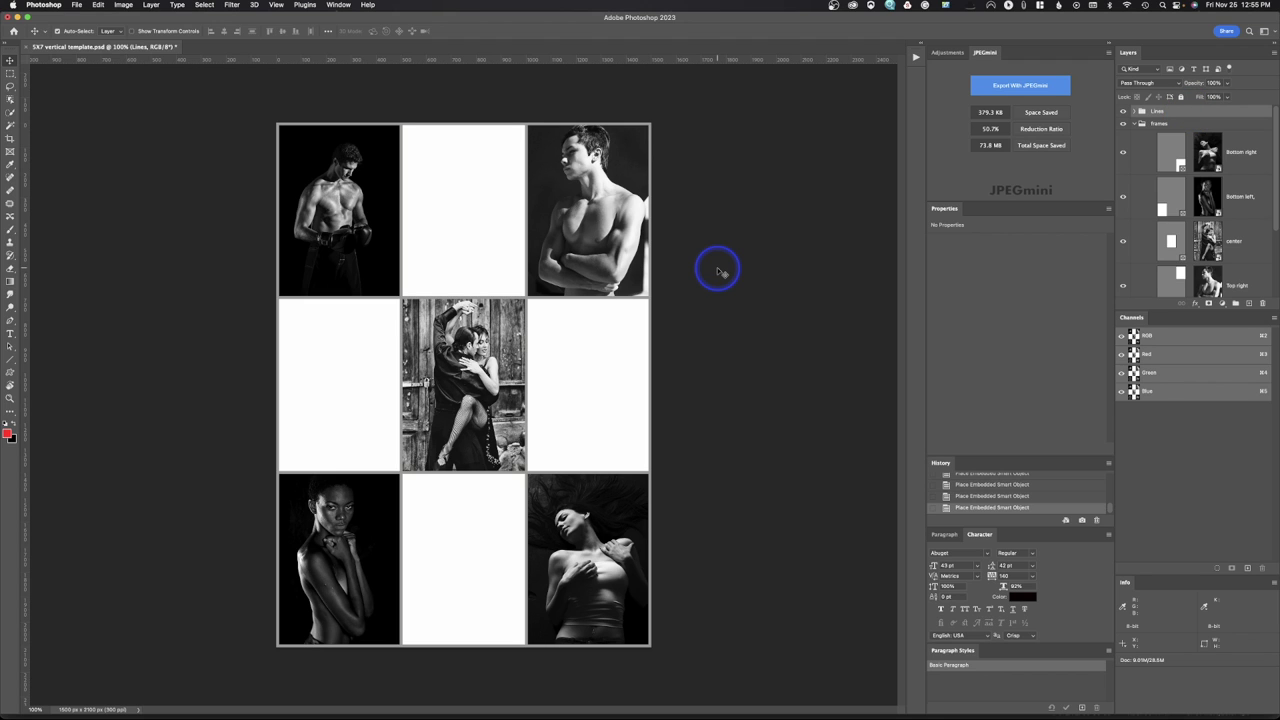
Save the filled photo grid as a copy named 5X7 vertical test.psd.
key("super+shift+s")
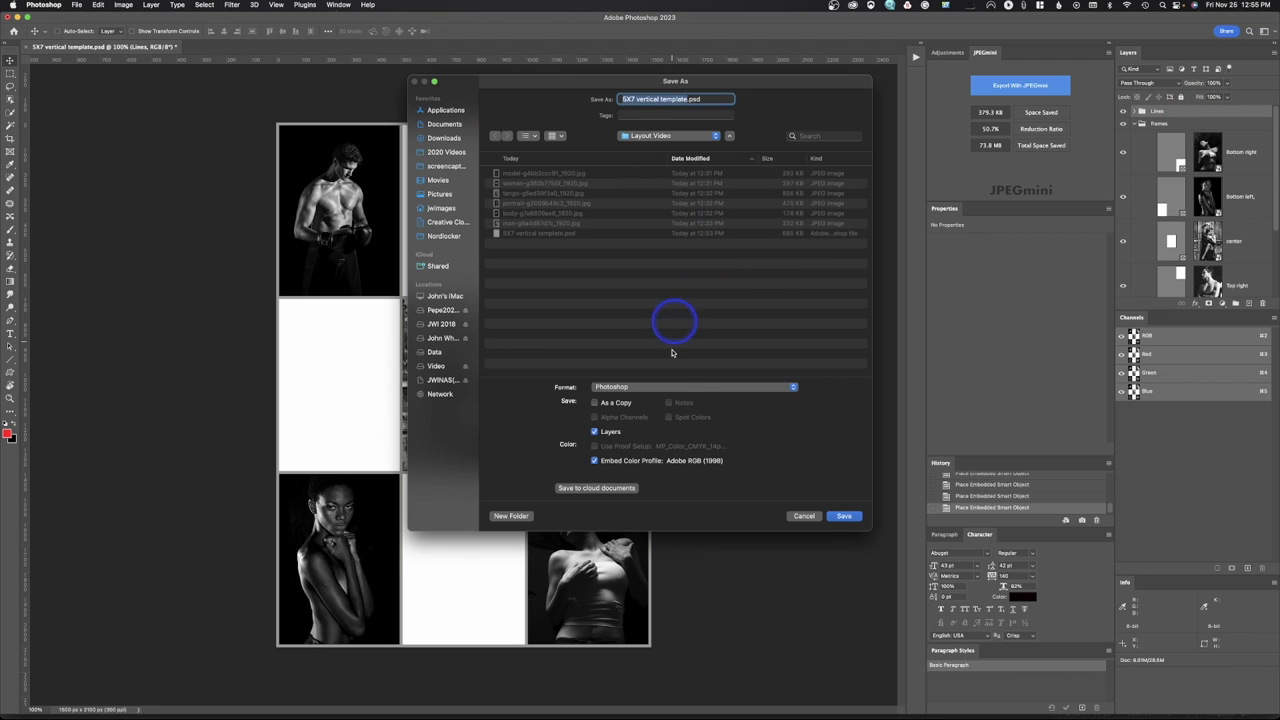
left_click(685, 100)
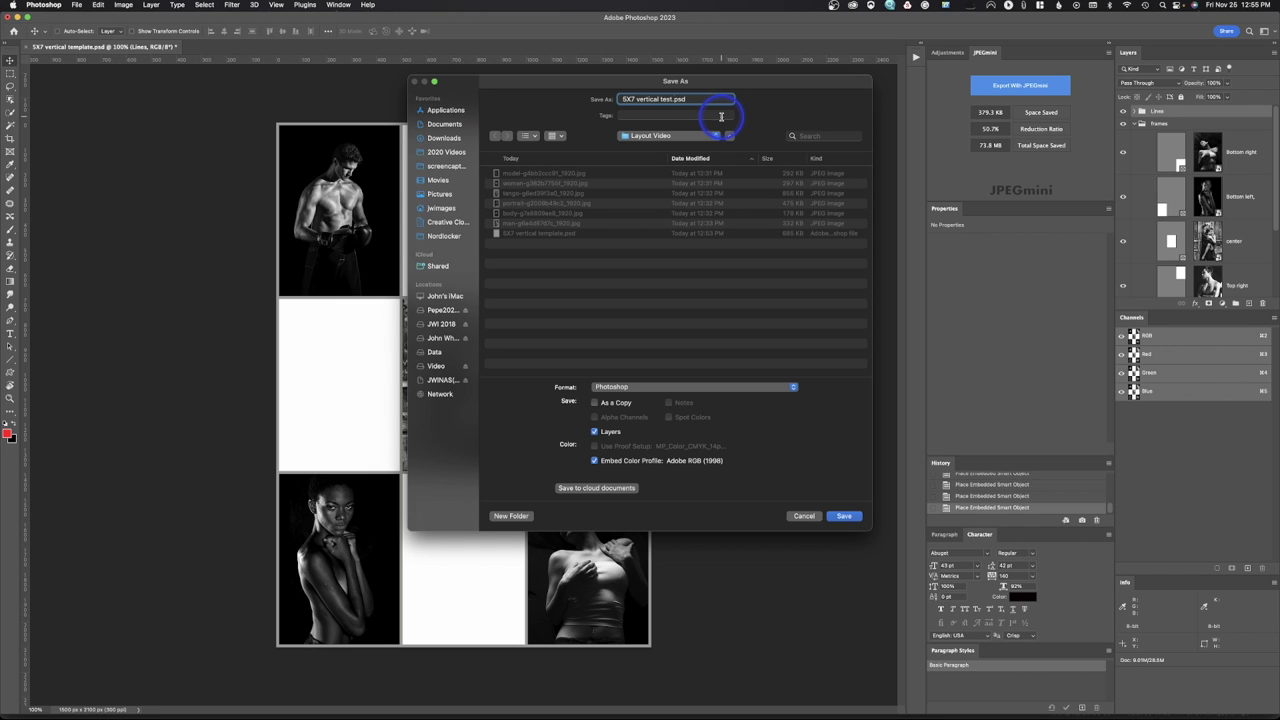
left_click(845, 516)
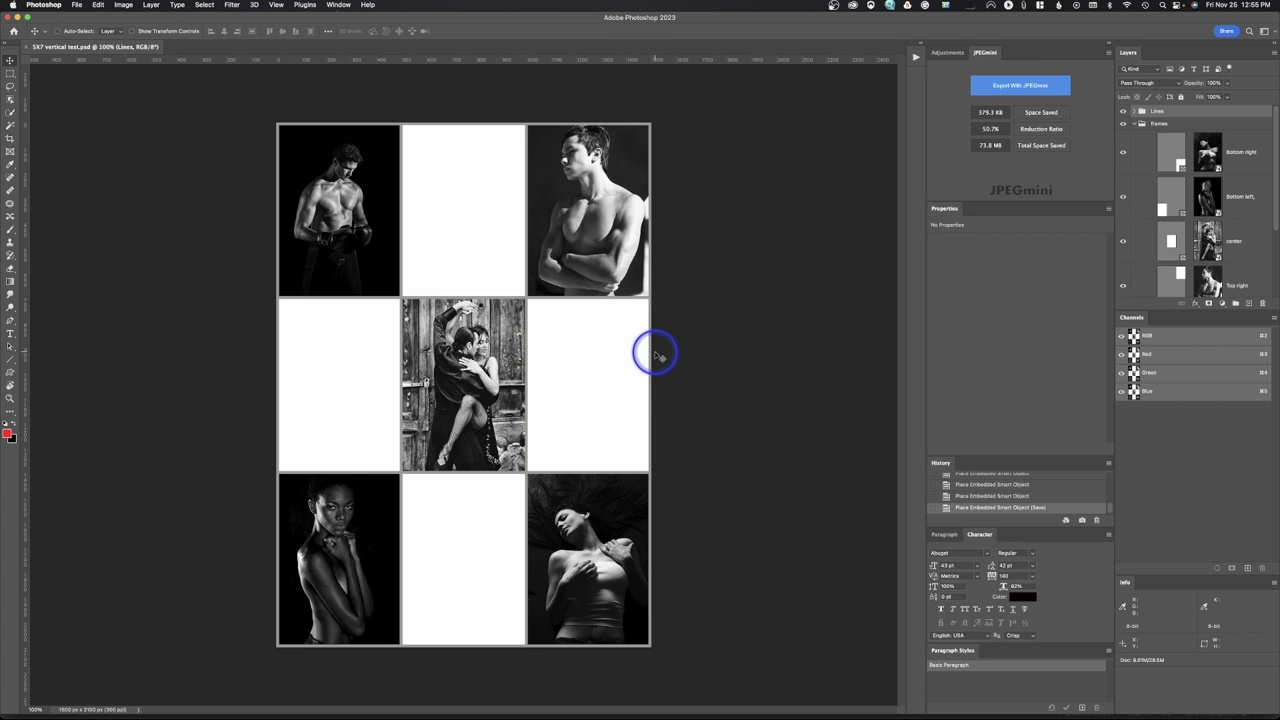
key("super+s")
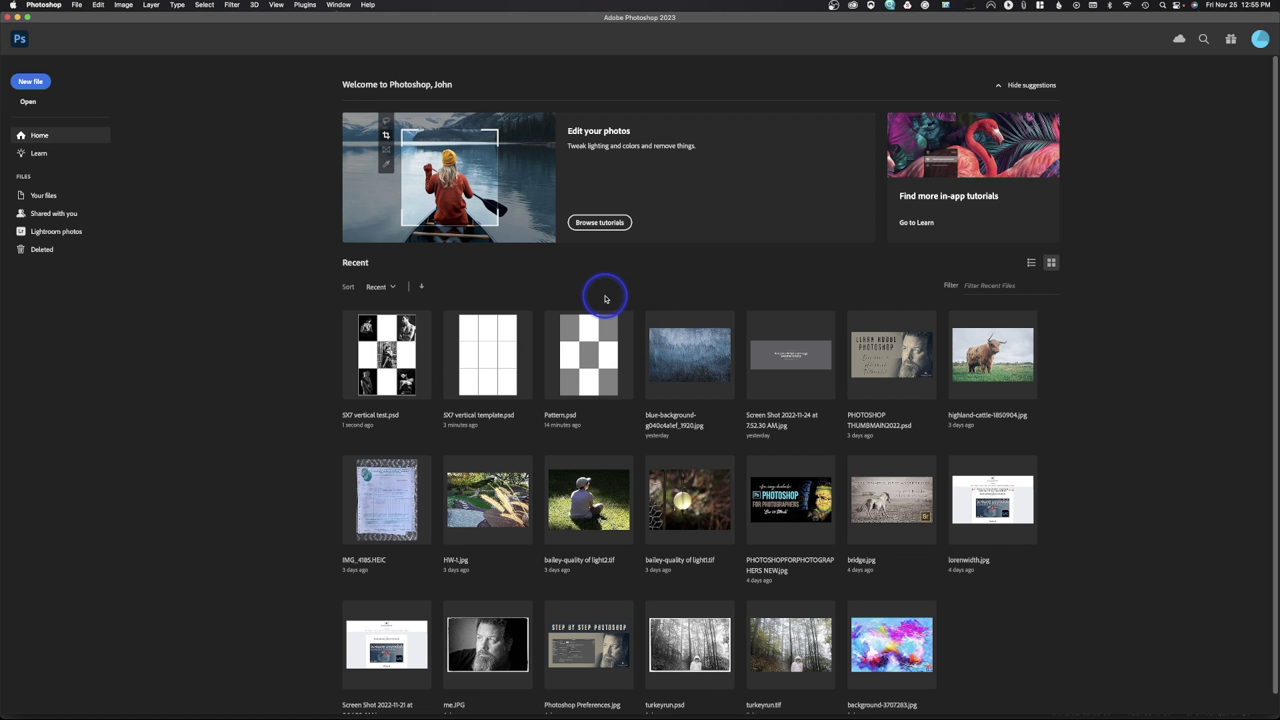
Reopen 5X7 vertical template.psd from Recent files and expand its Frames group.
left_click(493, 376)
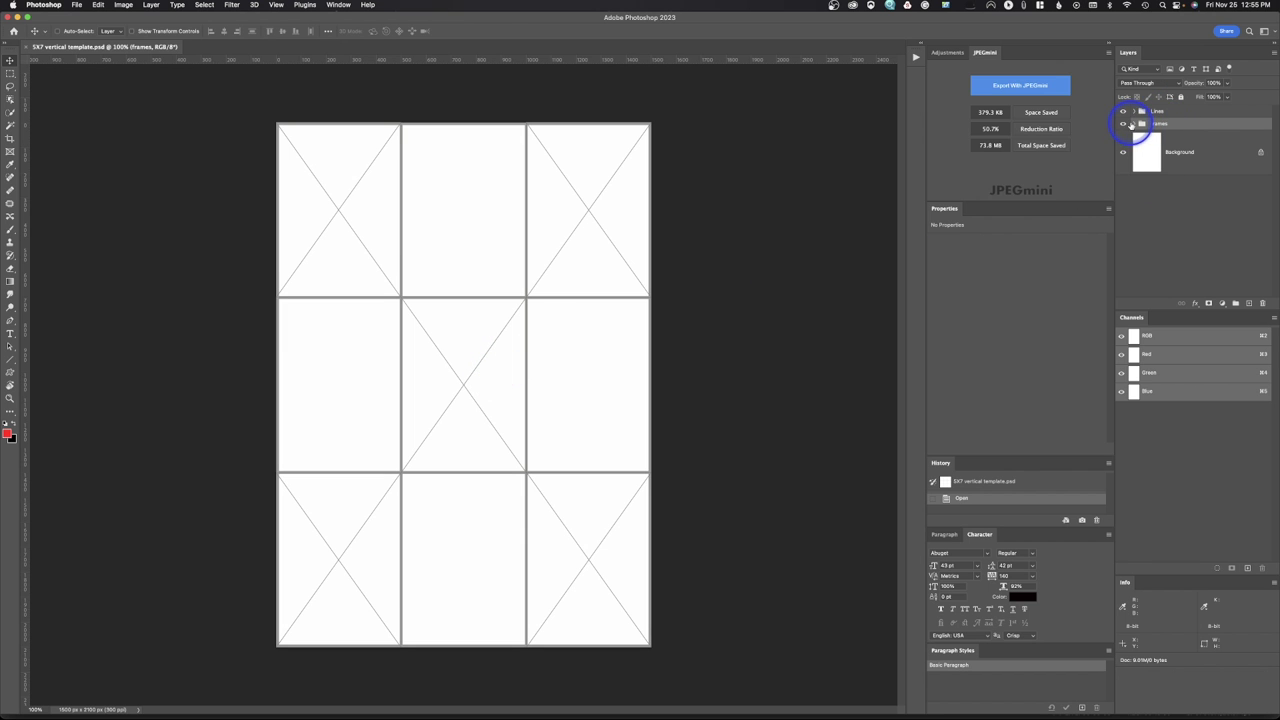
left_click(1137, 123)
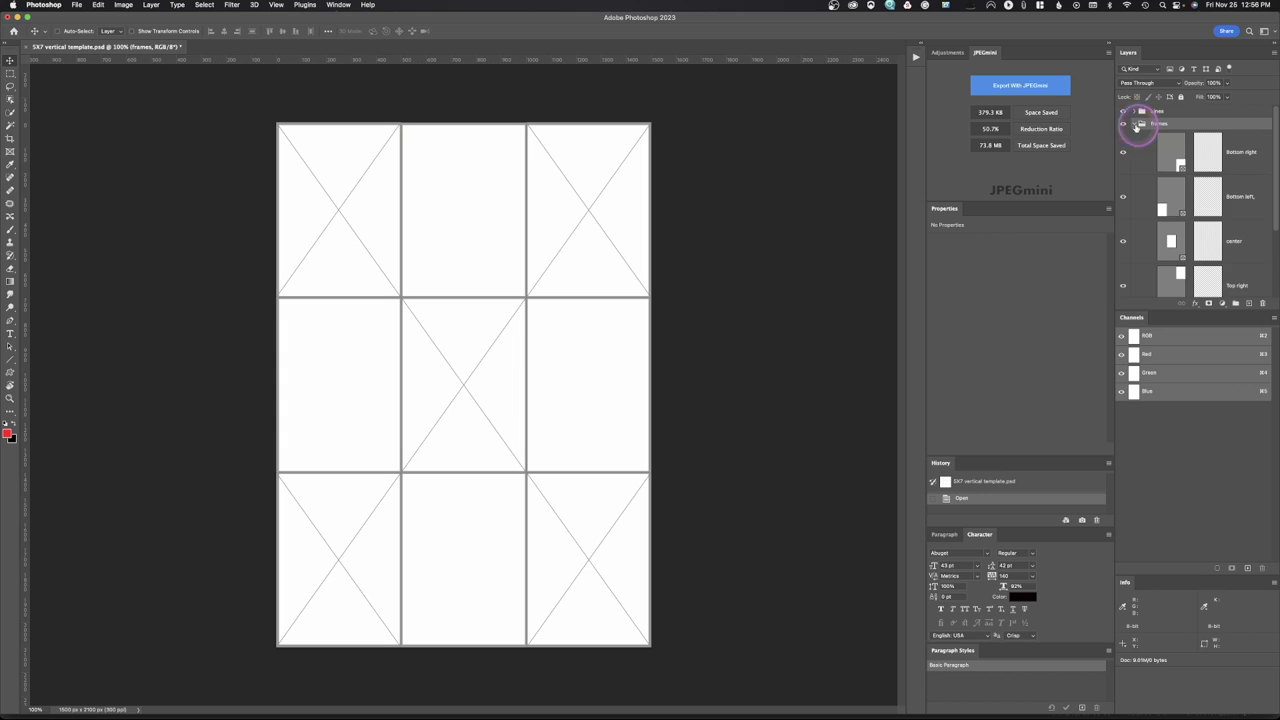
left_click(576, 512)
left_click(1180, 155)
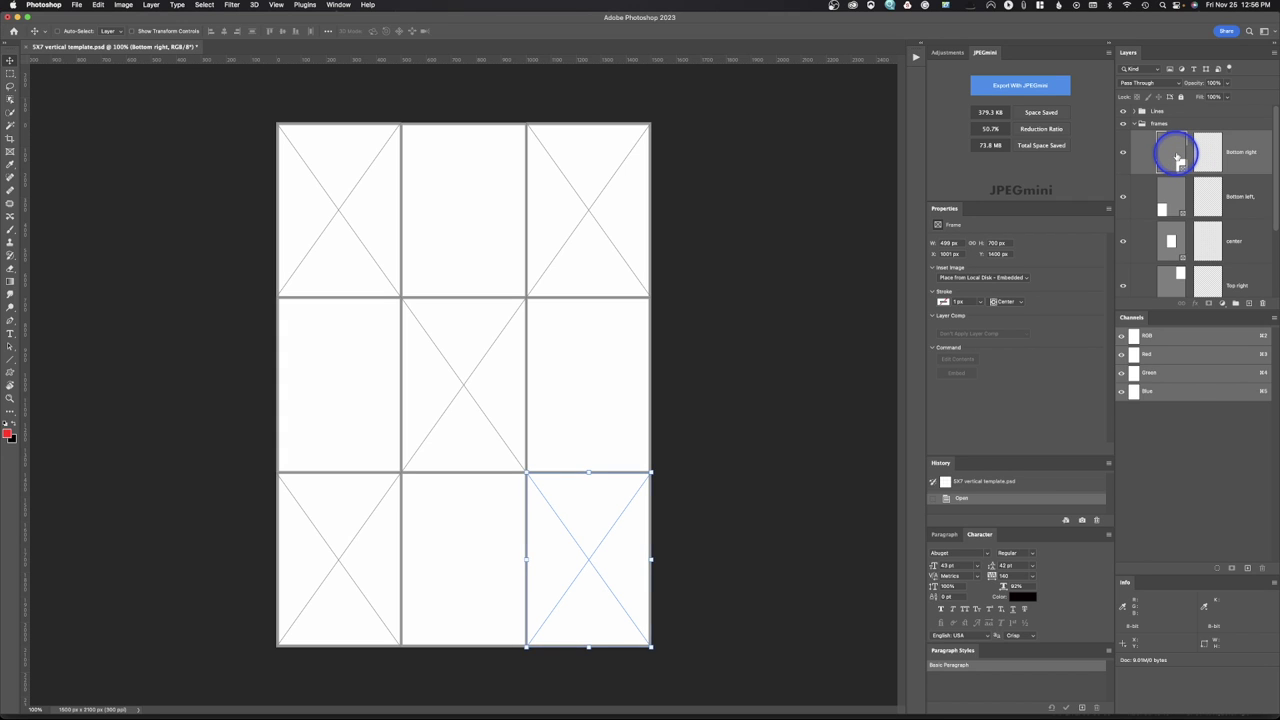